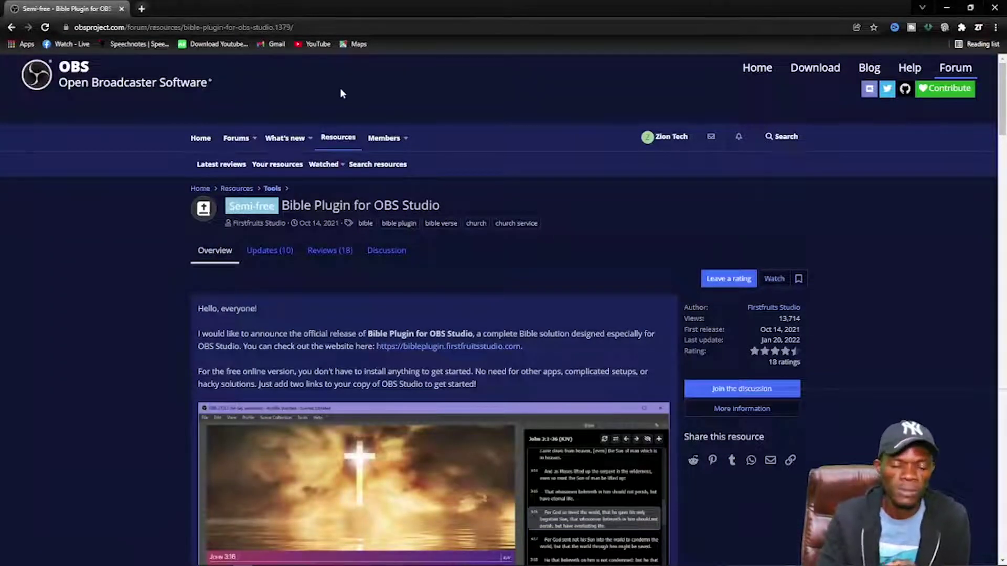
- Examine the Bible Plugin for OBS Studio resource page and its full web address
click(183, 27)
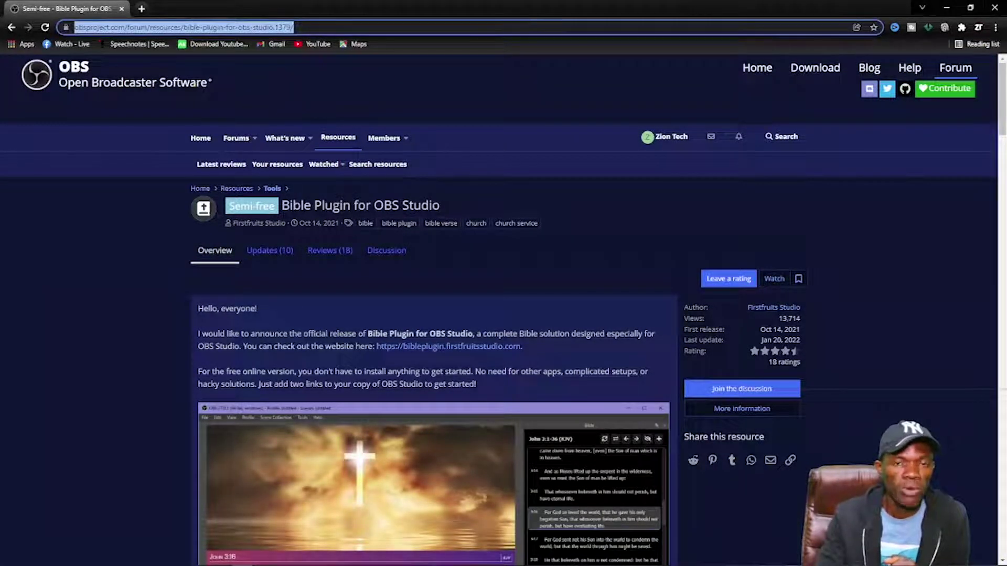
click(318, 27)
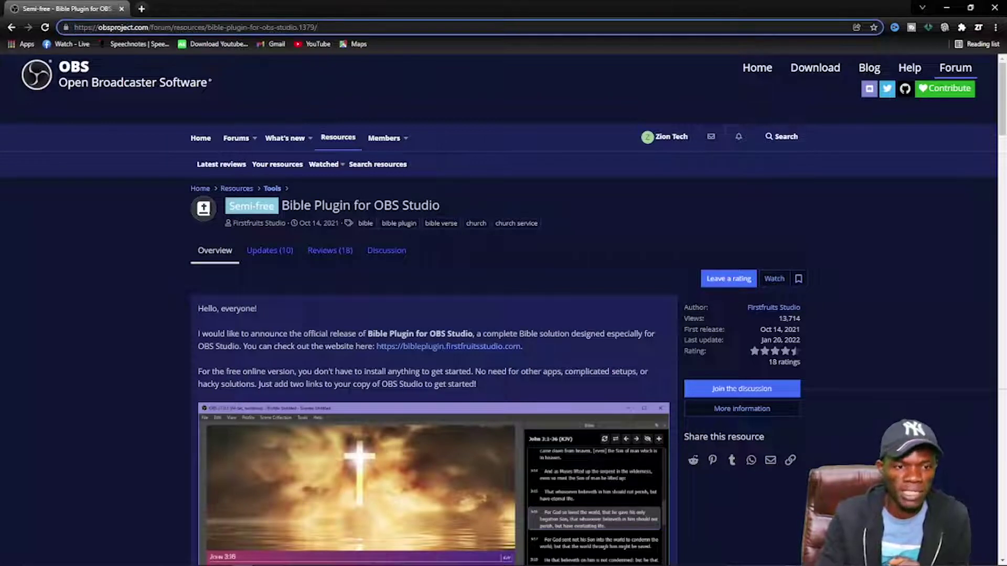
drag(318, 27, 74, 27)
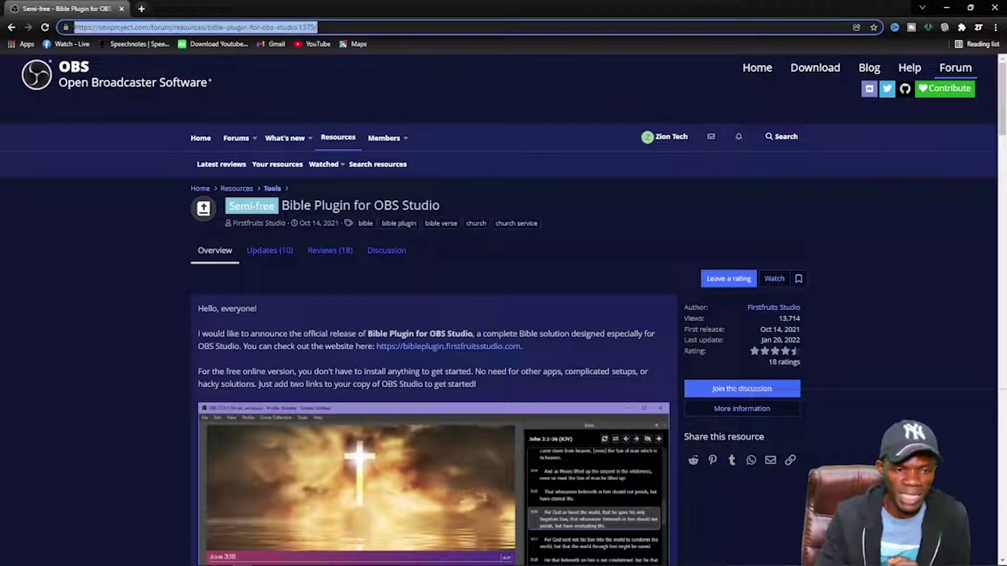
click(46, 28)
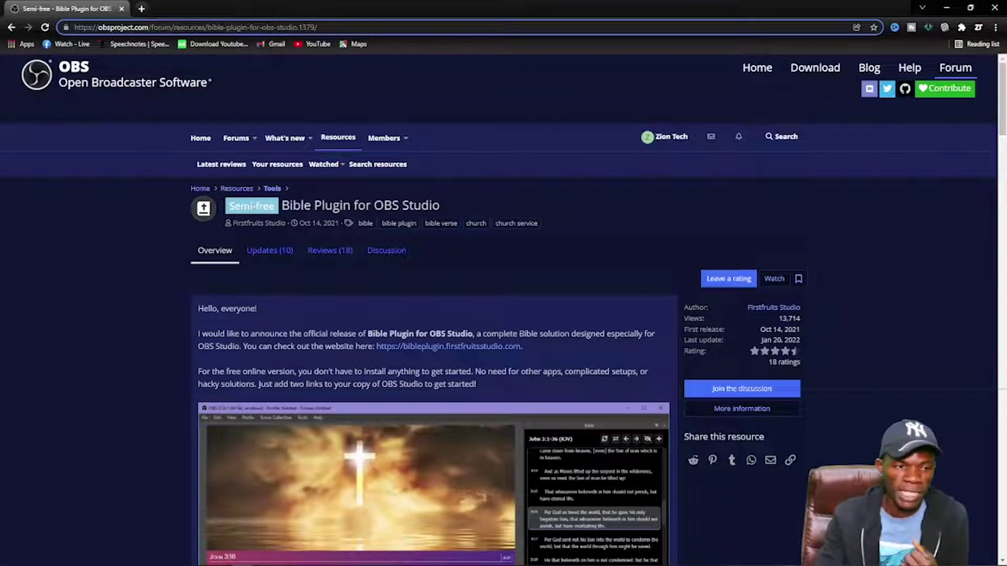
scroll(330, 173, down, 6)
scroll(369, 228, up, 6)
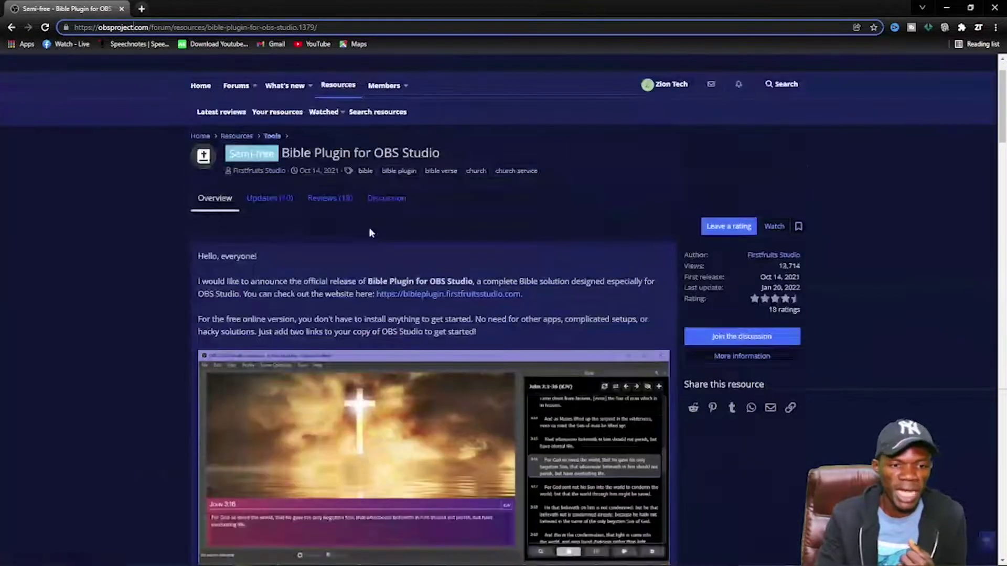
scroll(341, 89, down, 3)
scroll(337, 84, up, 3)
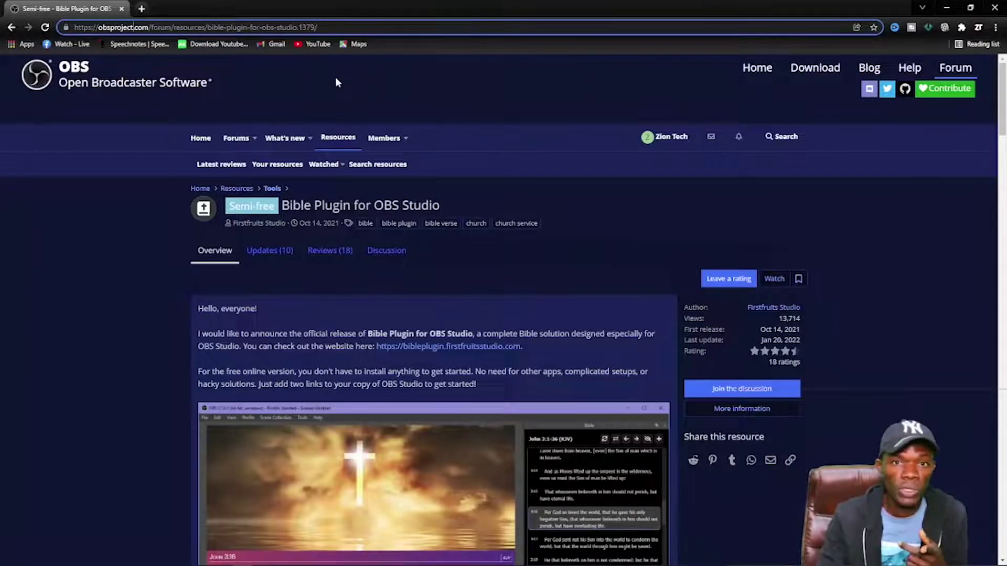
- Copy the full address of the Bible Plugin for OBS Studio page and open it in a new browser tab
drag(316, 27, 66, 29)
key(ctrl+c)
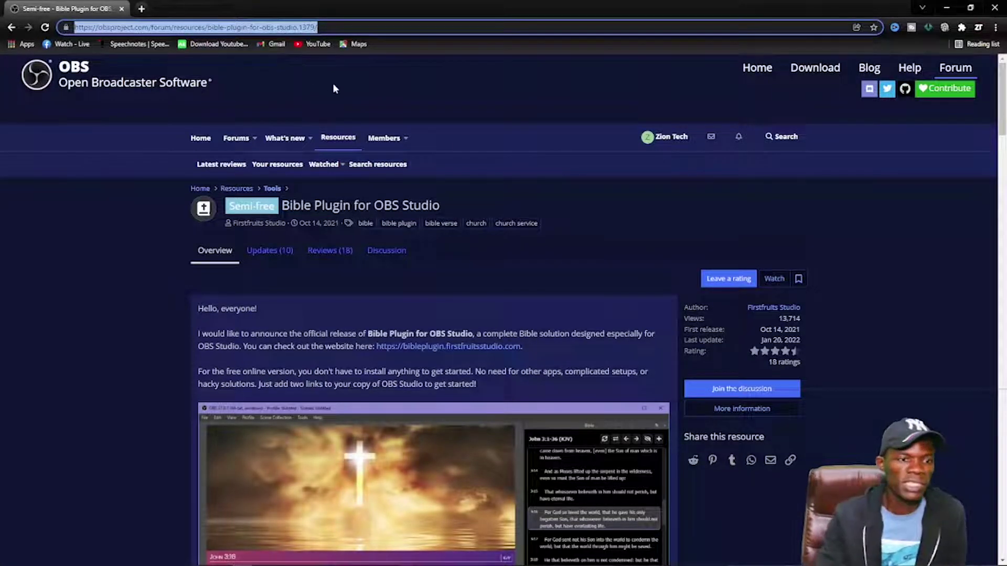
click(141, 9)
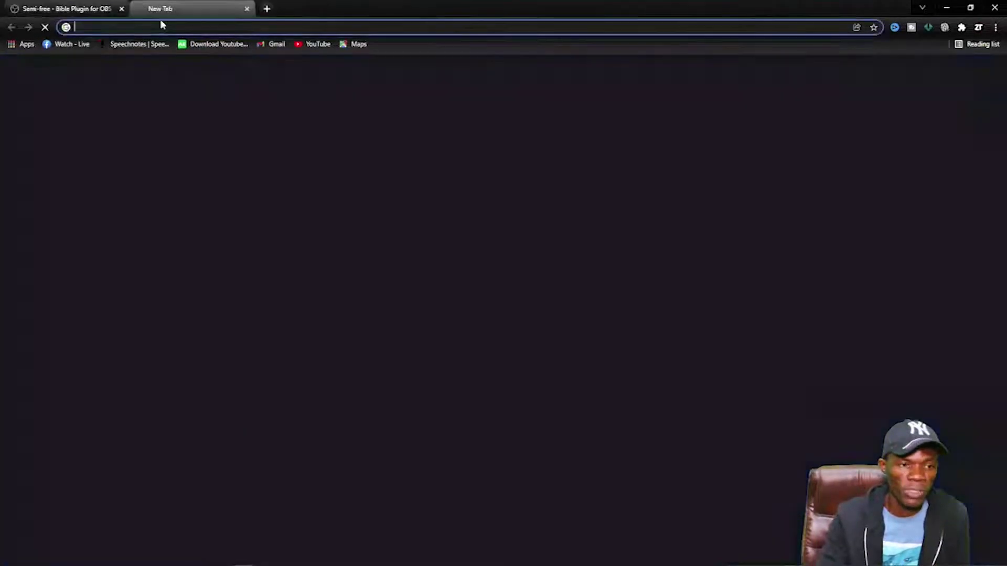
key(ctrl+l)
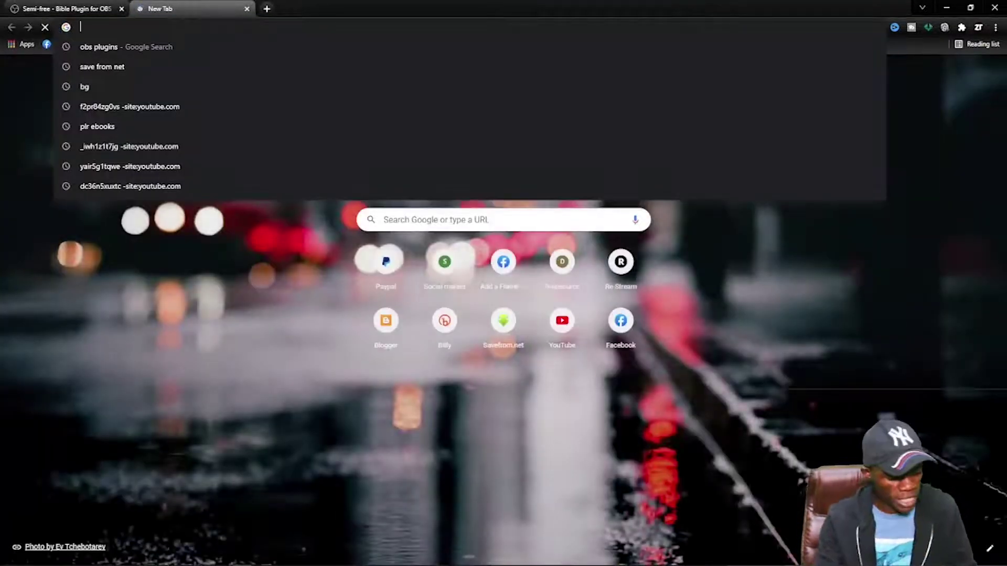
key(ctrl+v)
key(Return)
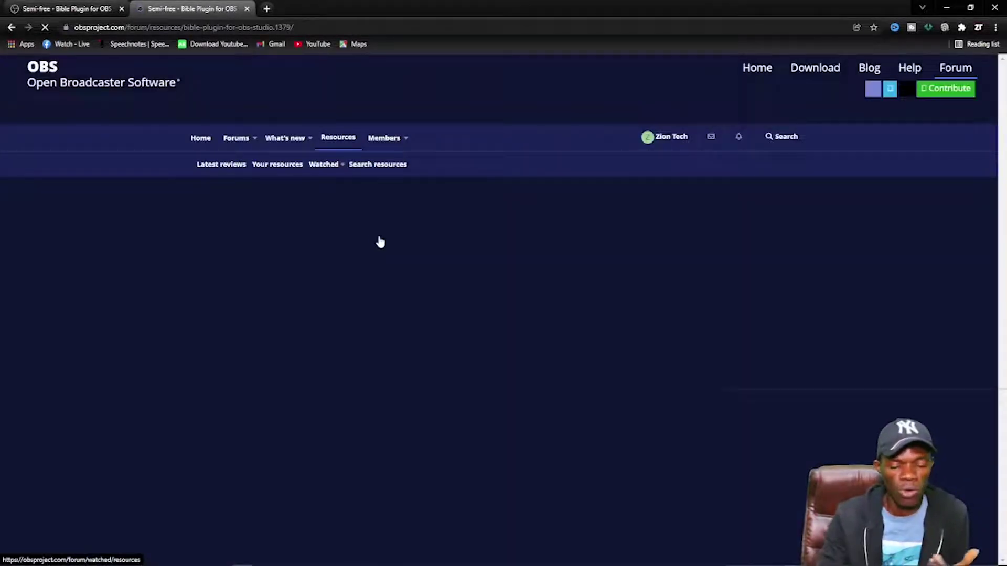
- Skim the duplicate plugin page down to its quick links and close that browser tab
scroll(385, 250, down, 8)
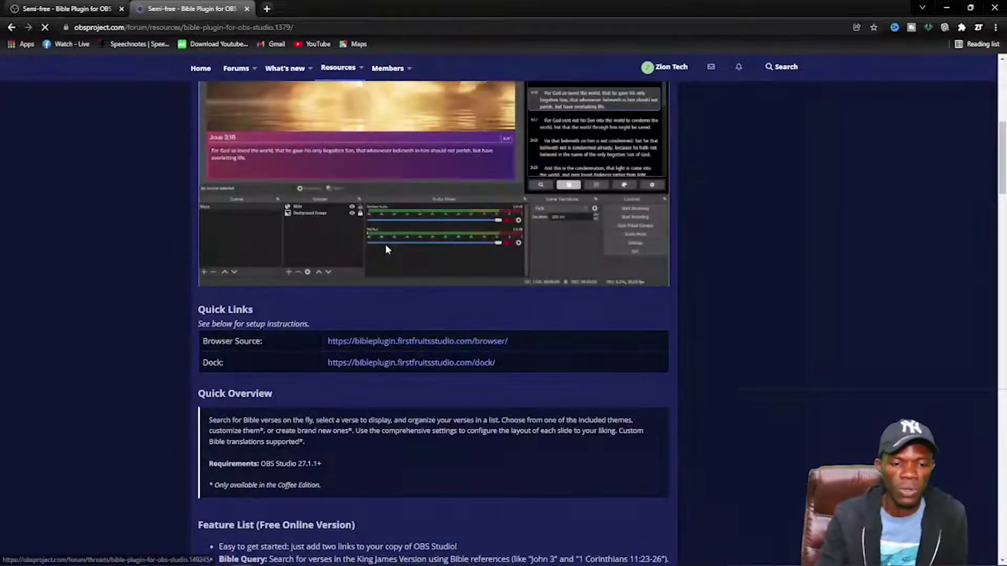
scroll(386, 251, up, 8)
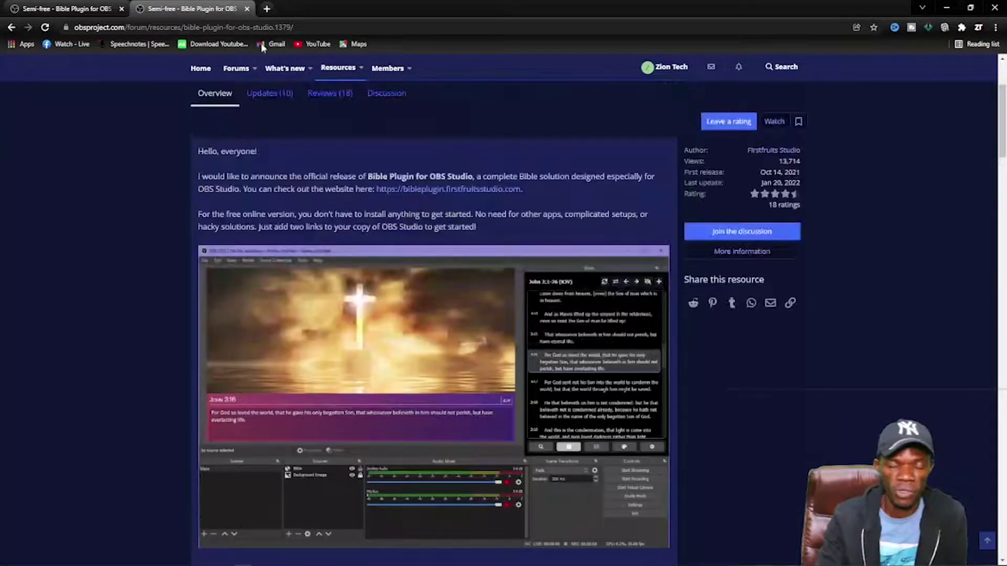
click(246, 8)
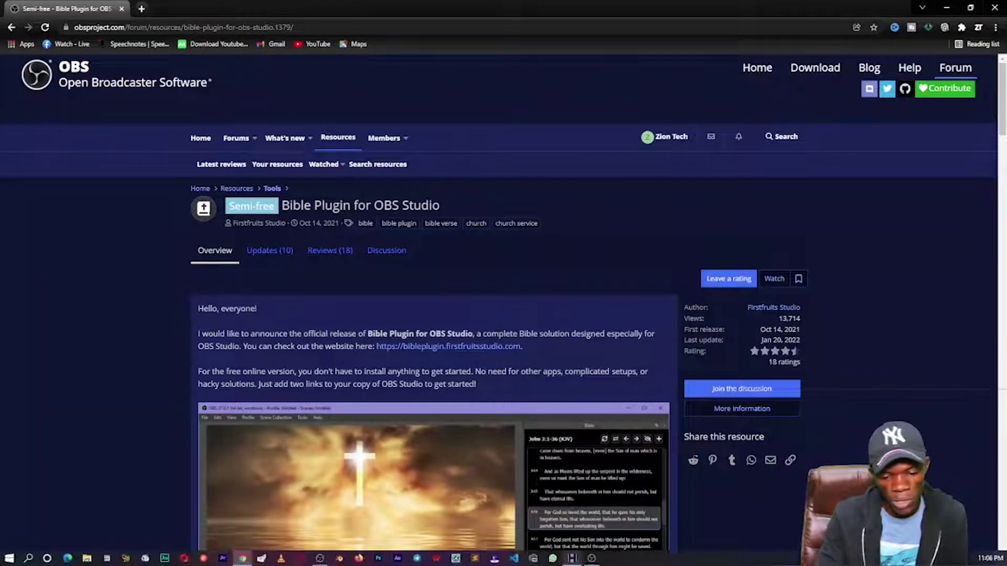
- Switch to the portable-mode OBS Studio window that holds the Image source
click(591, 558)
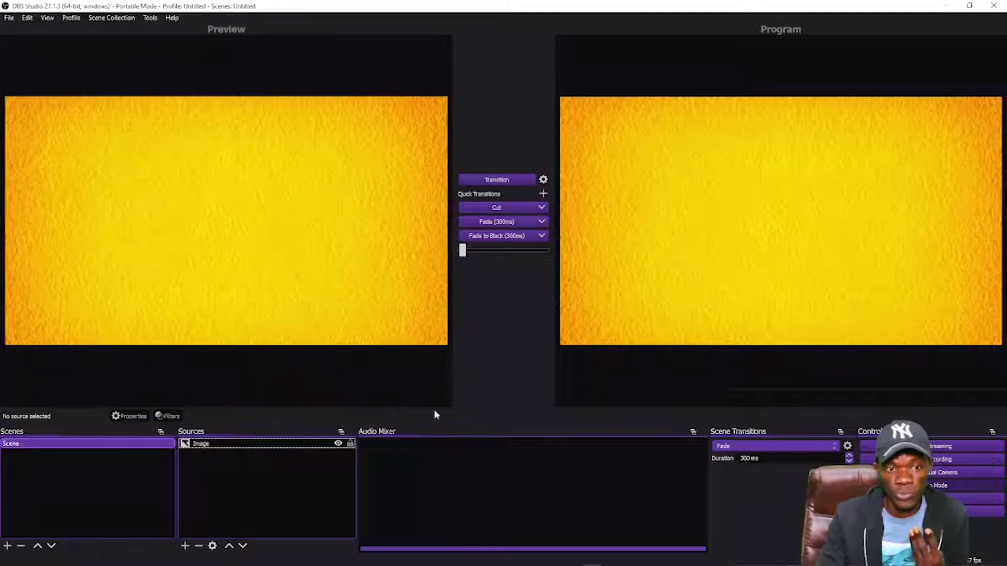
mouse_move(316, 554)
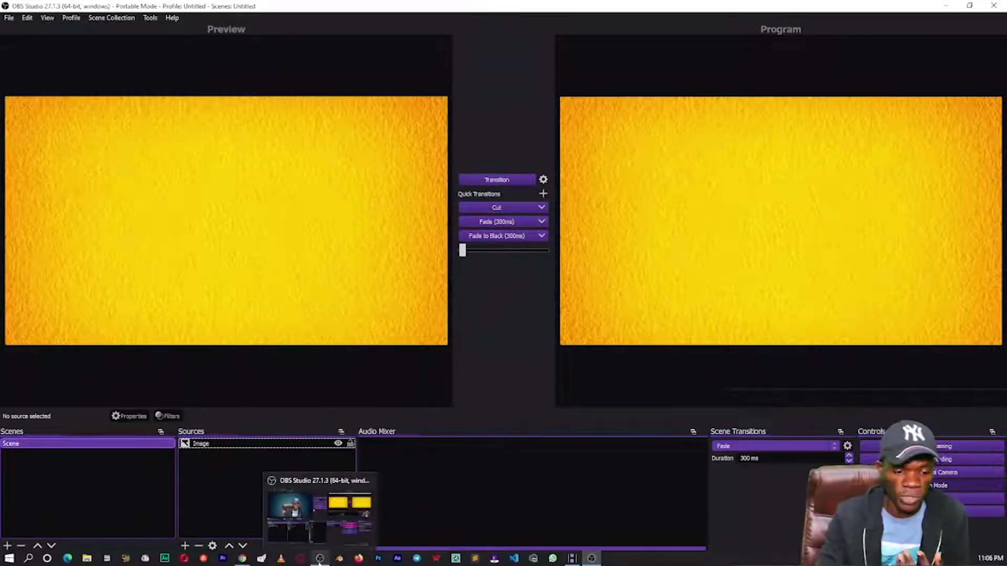
click(326, 519)
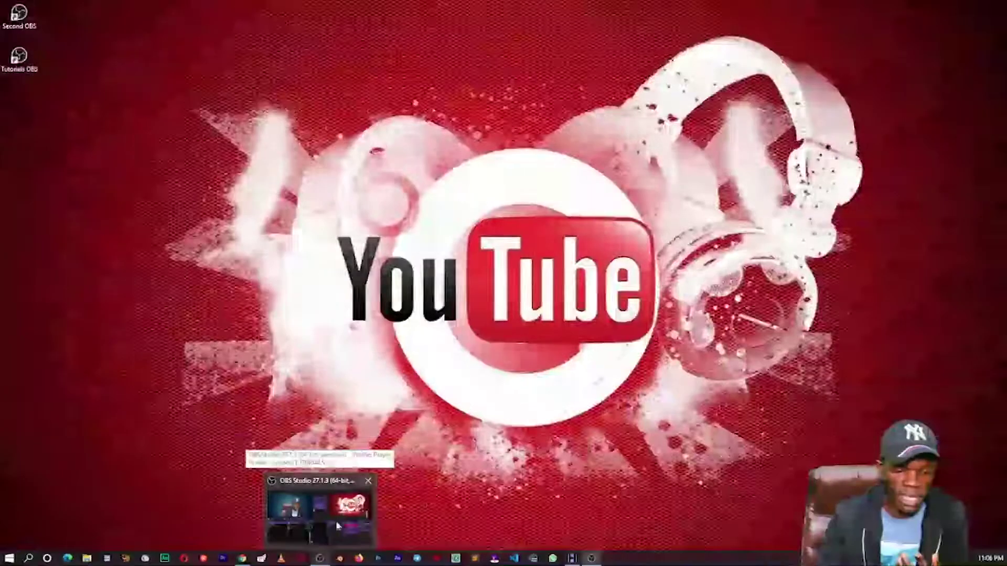
click(335, 521)
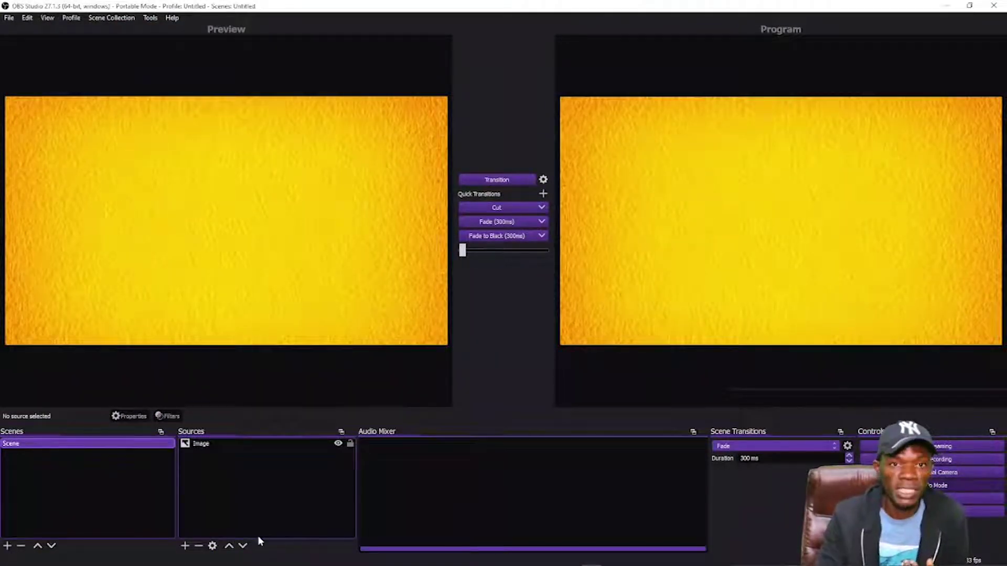
- Add a new visible Browser source named BIBLE to the scene
click(185, 545)
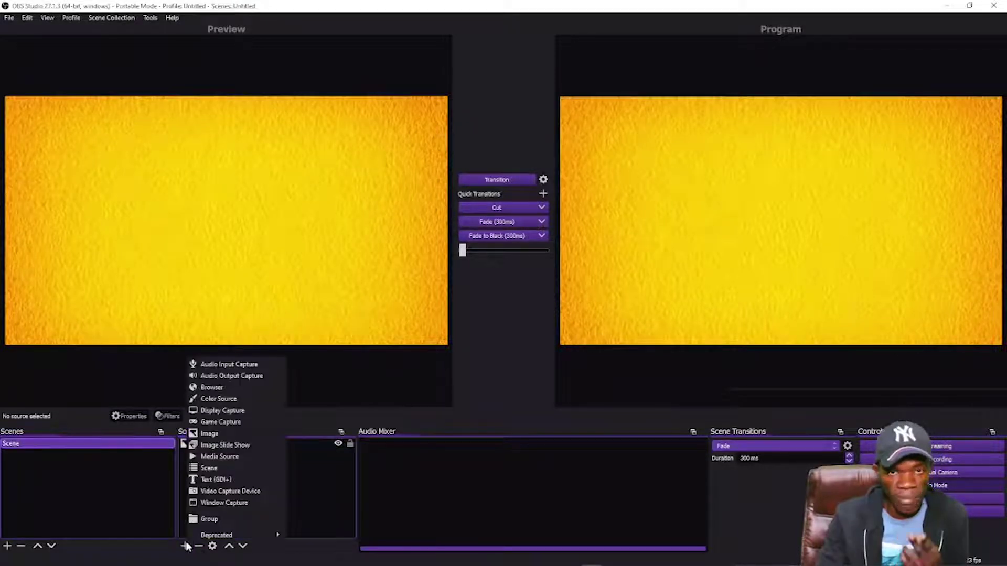
click(210, 387)
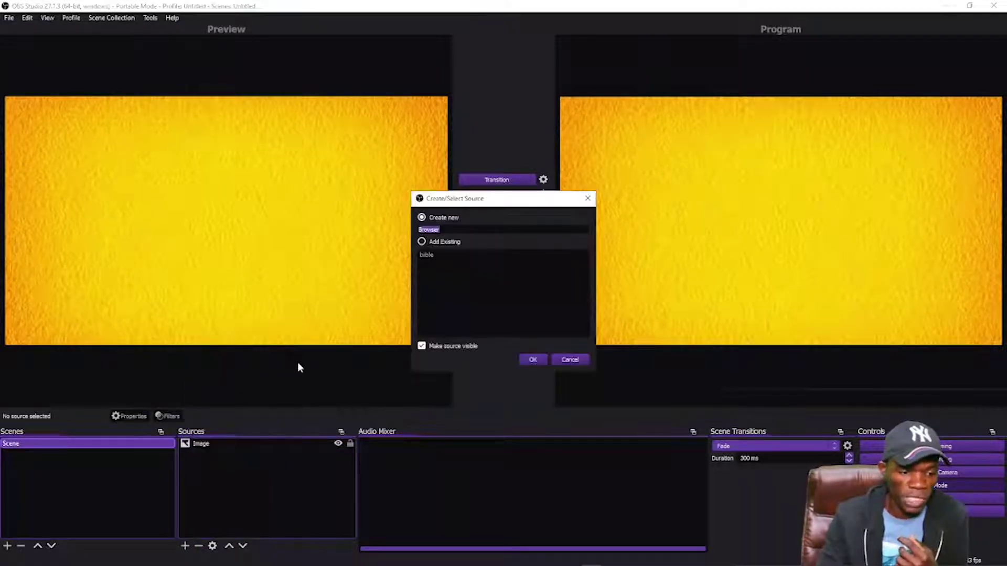
key(BackSpace)
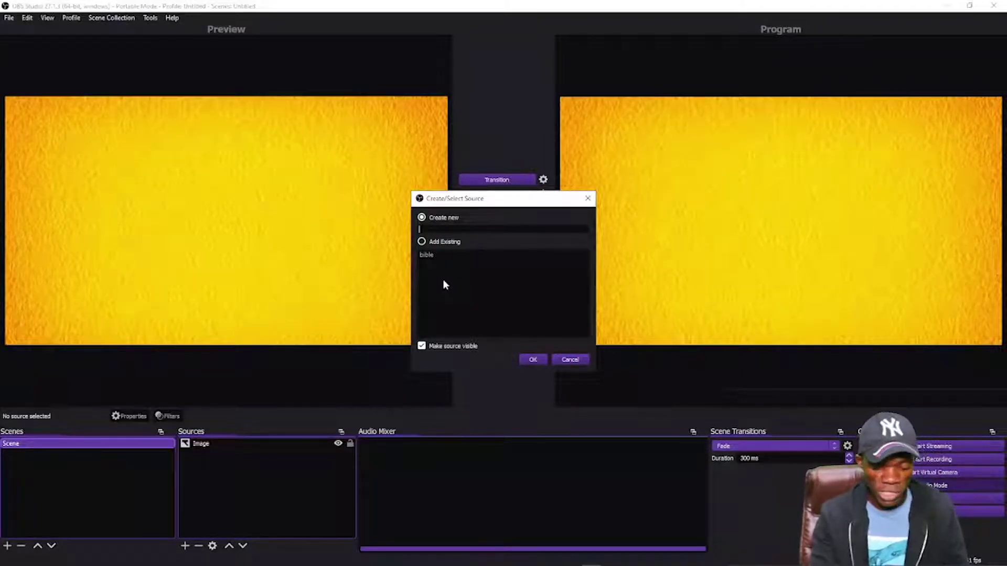
text(B)
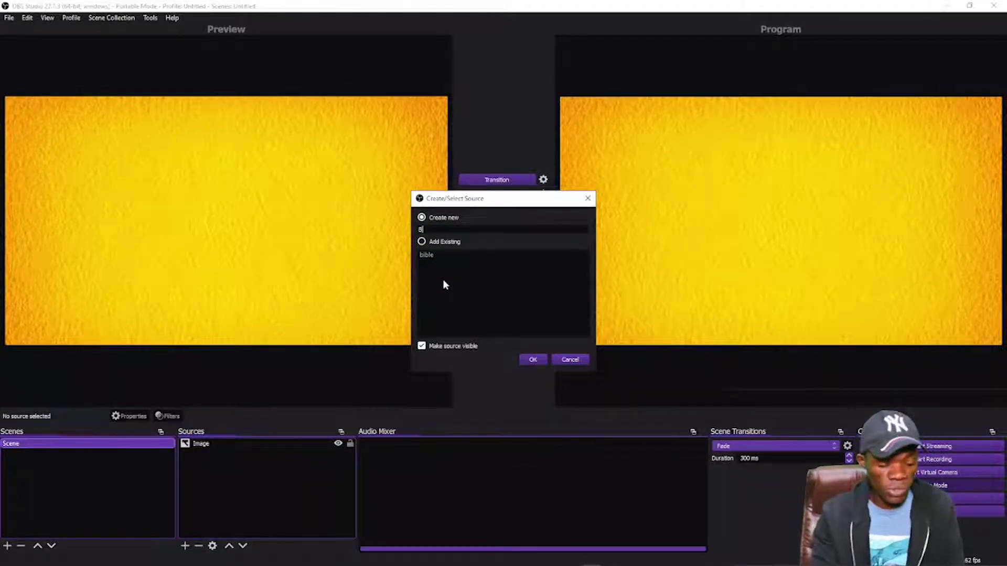
text(IBLE)
click(533, 359)
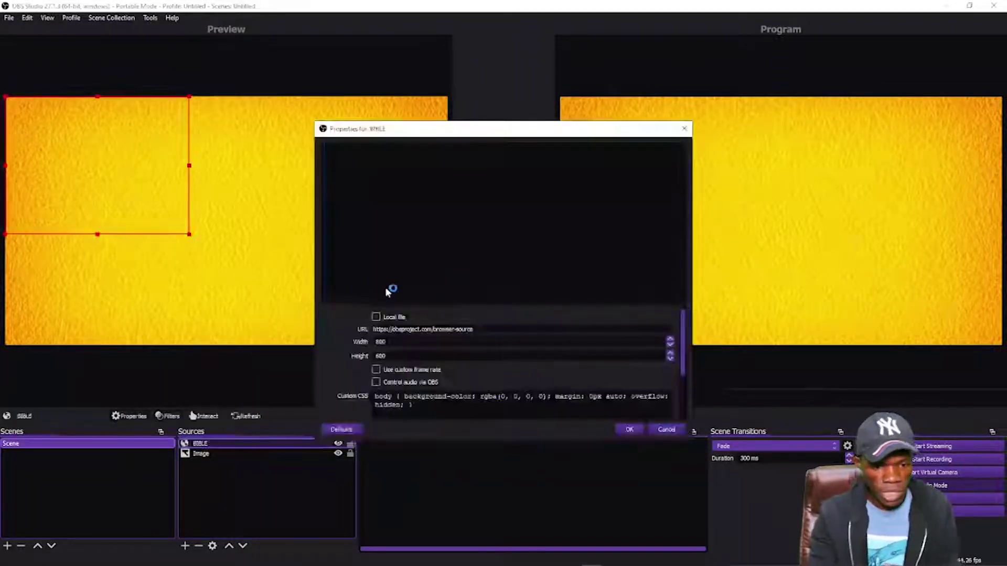
- Reposition the BIBLE properties window and shift the BIBLE source slightly to the right in the preview
drag(482, 136, 480, 111)
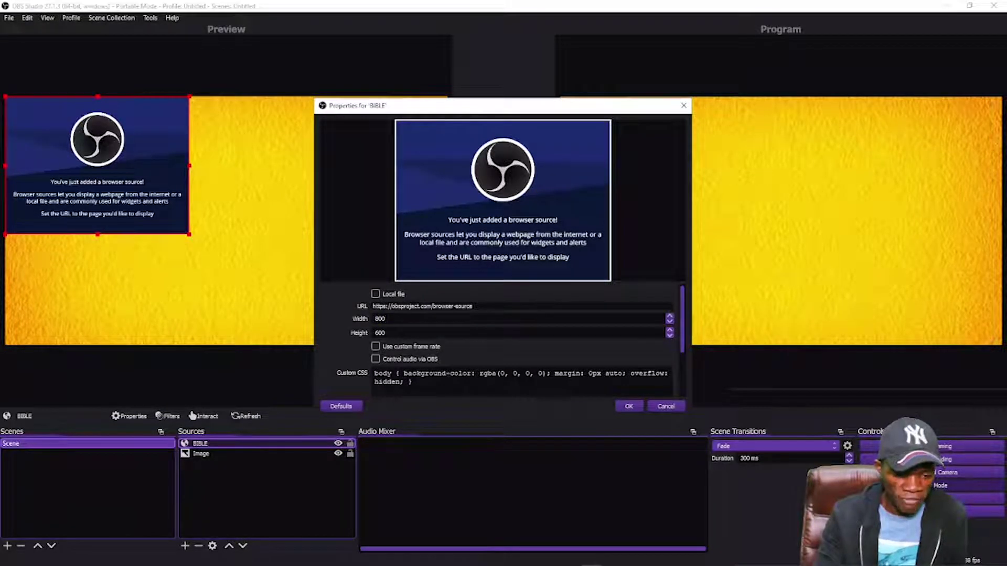
key(ctrl+a)
key(Tab)
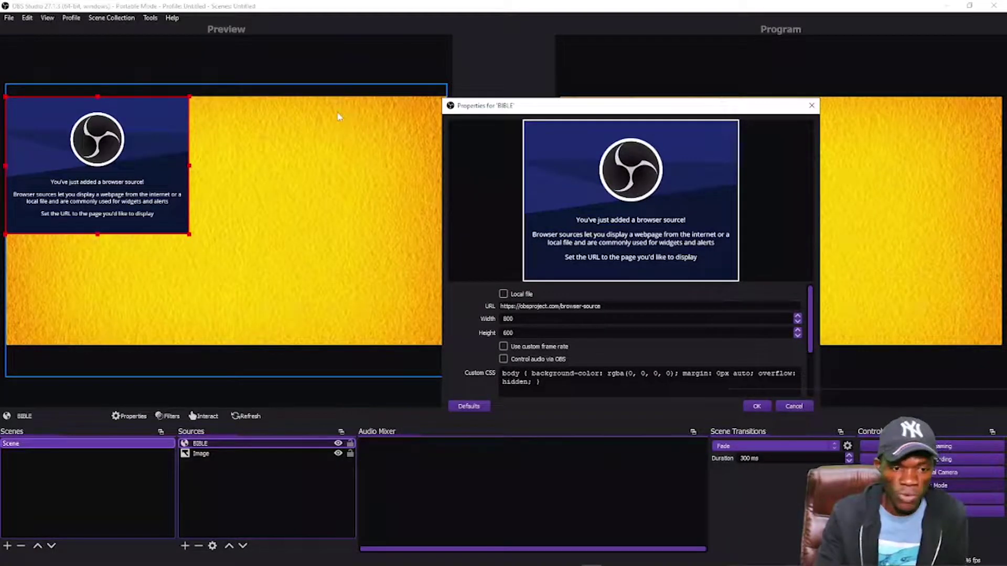
drag(483, 110, 373, 94)
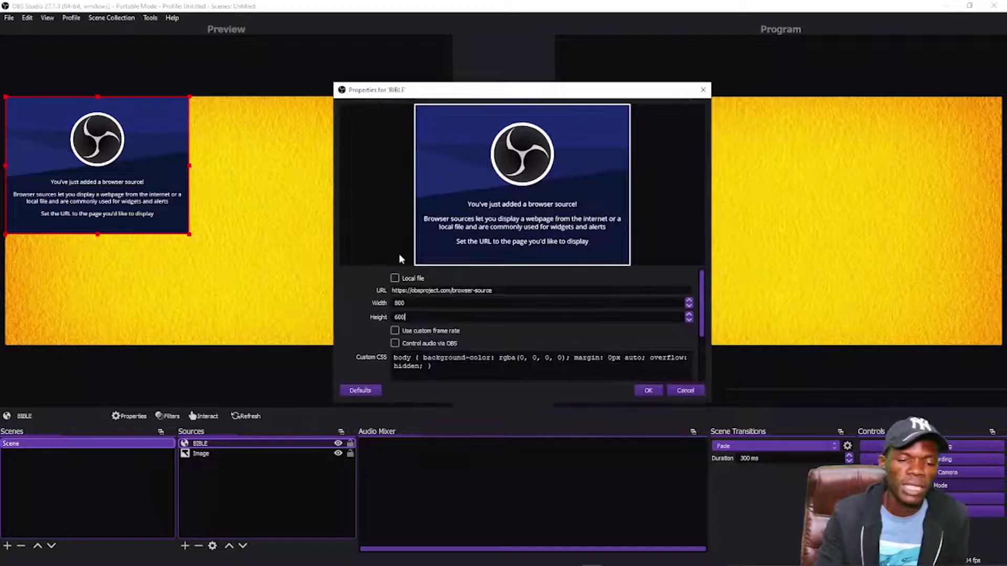
double_click(395, 308)
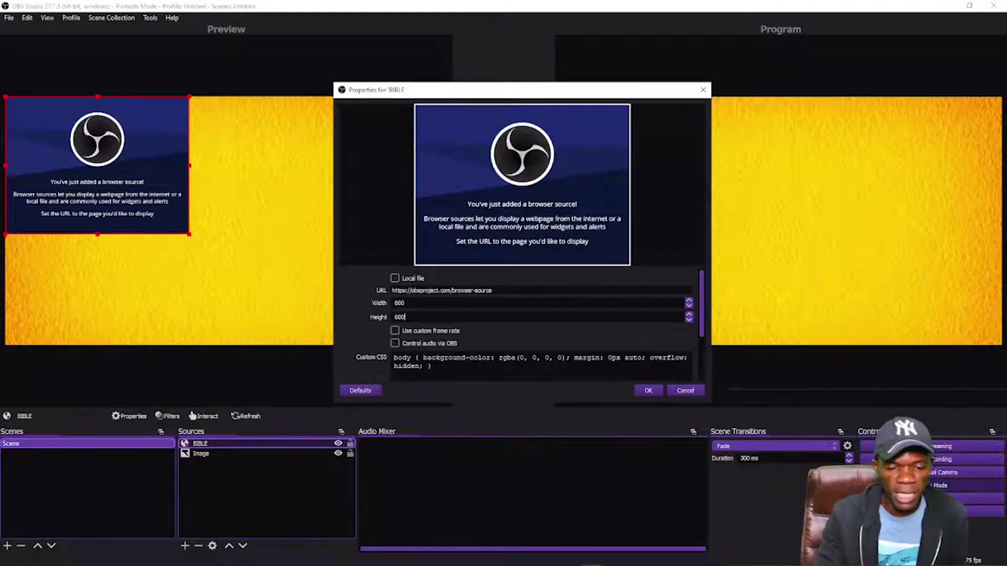
drag(91, 171, 110, 171)
drag(376, 94, 340, 82)
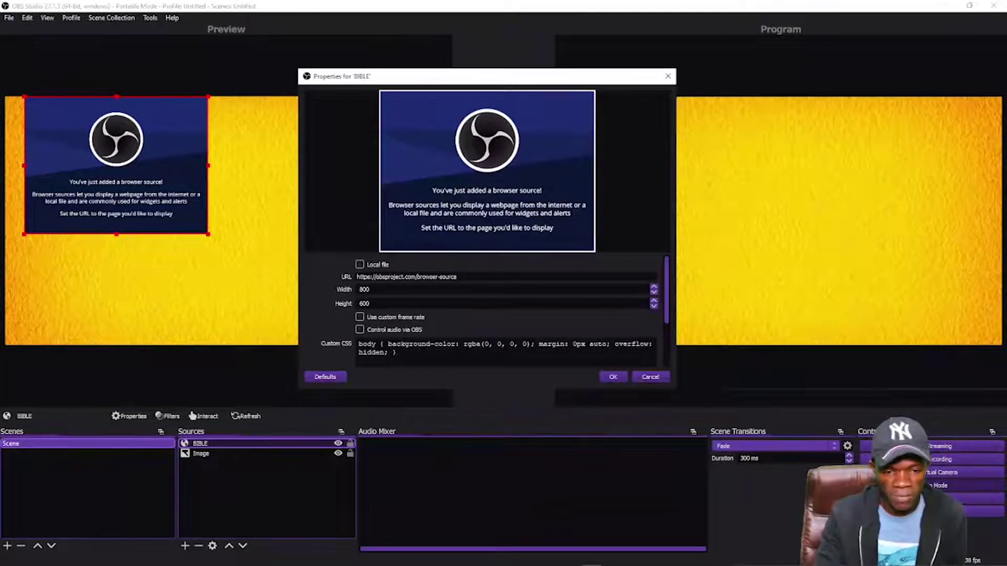
- Check the base canvas and output resolutions in the OBS video settings and close the settings without changes
click(690, 412)
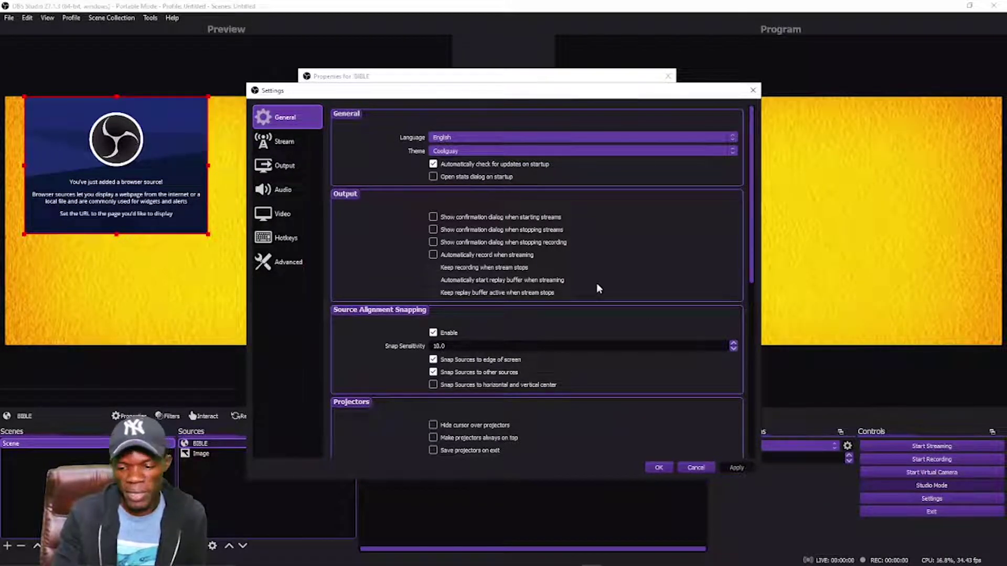
click(285, 172)
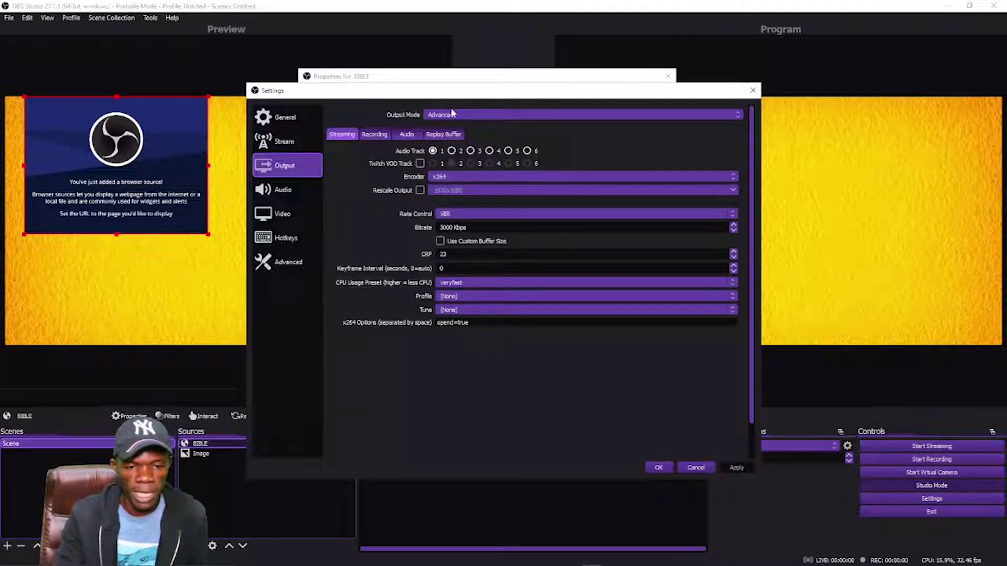
click(296, 124)
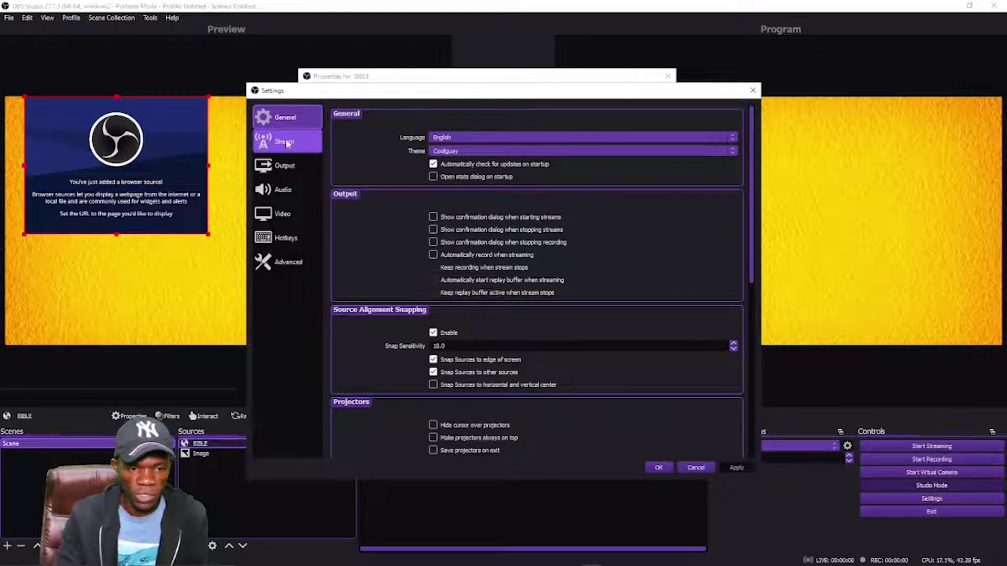
click(286, 144)
click(282, 118)
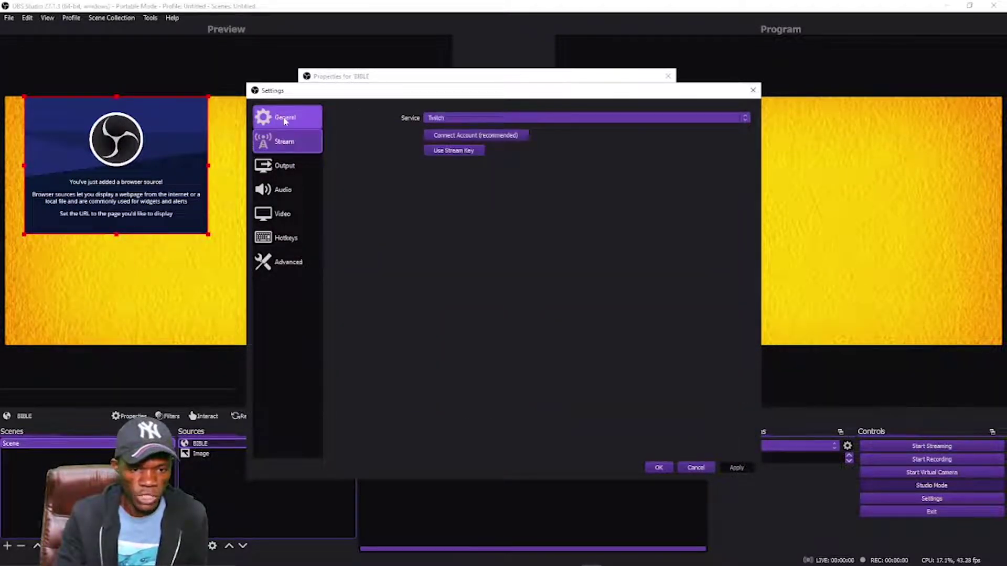
click(288, 217)
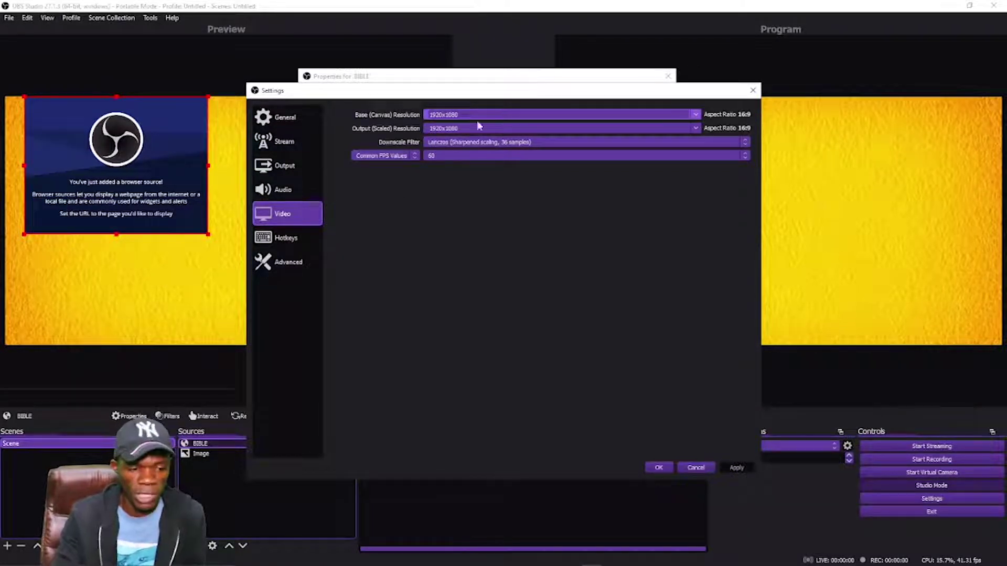
click(696, 467)
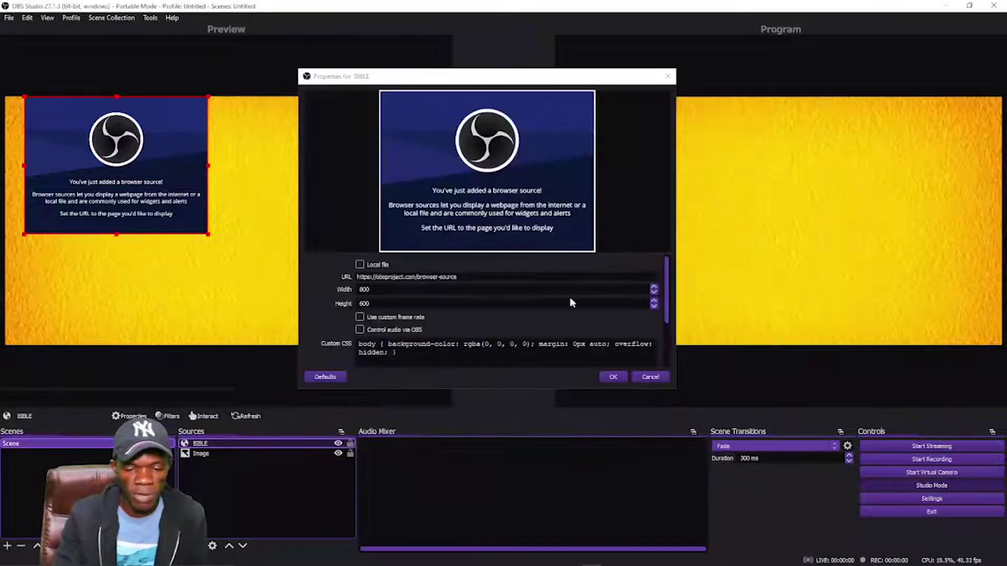
- Set the BIBLE browser source's width to 1920 and height to 1080
double_click(359, 290)
text(1920)
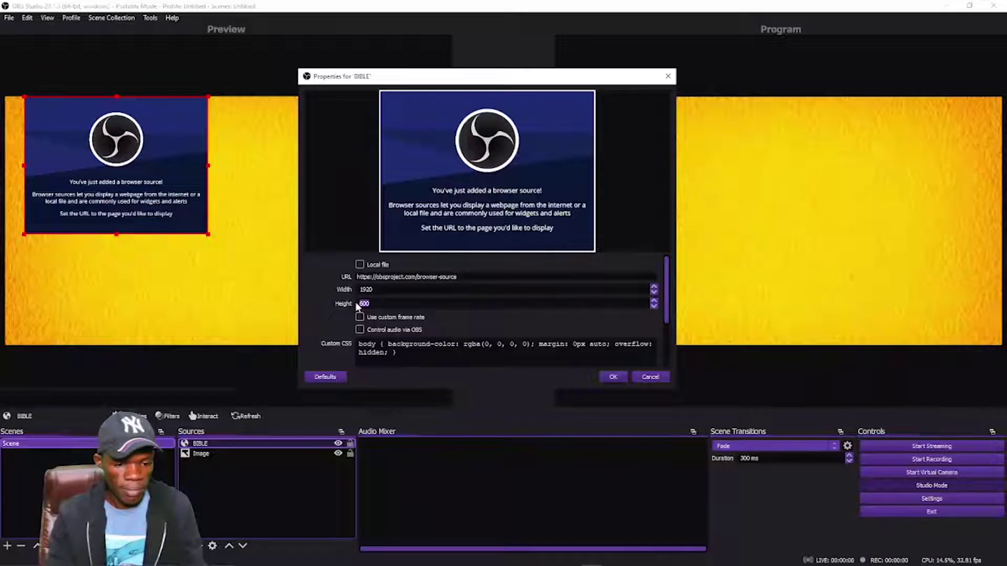
click(356, 306)
text(1080)
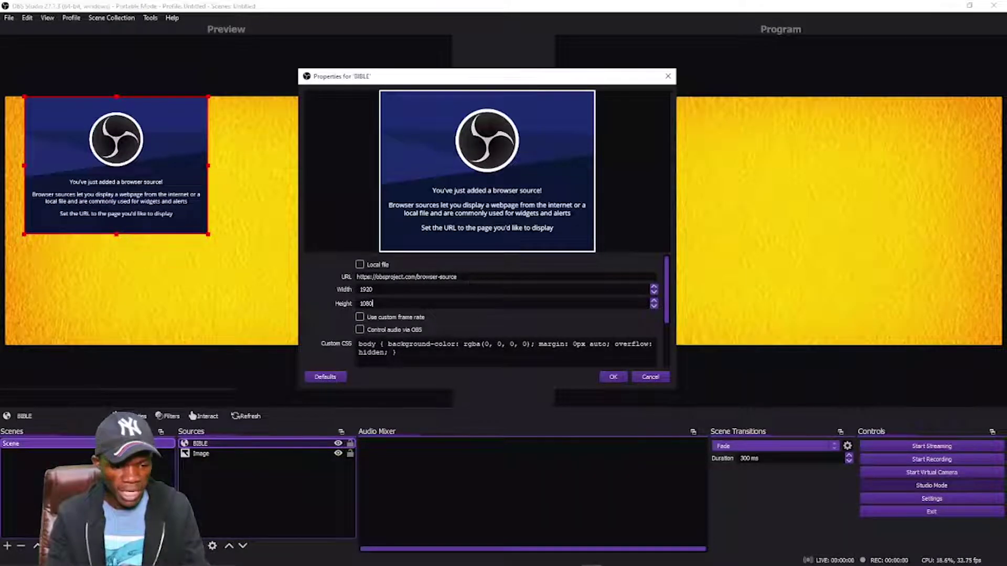
- Switch to Chrome and copy the Browser Source link from the Bible Plugin page's Quick Links
click(244, 559)
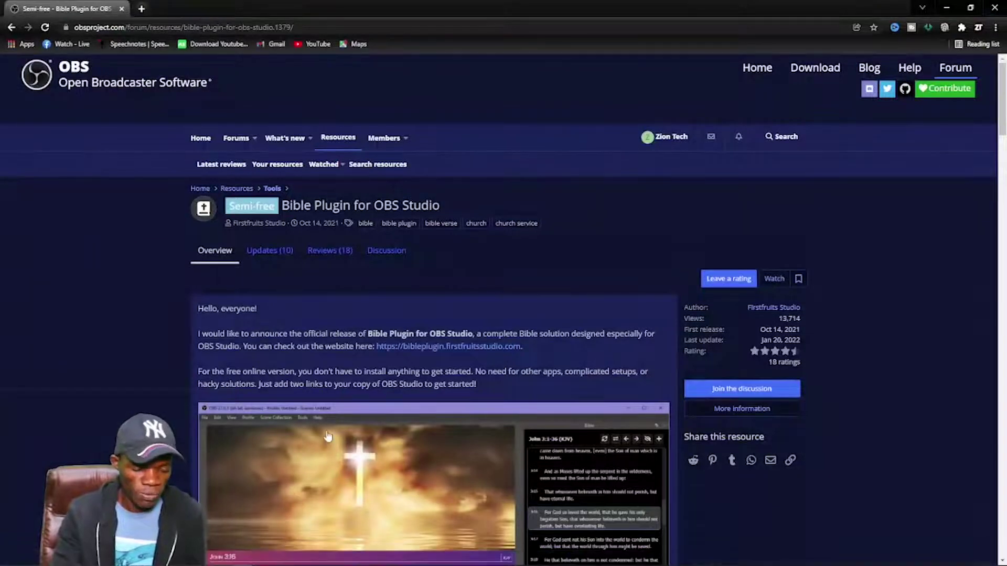
scroll(364, 313, down, 8)
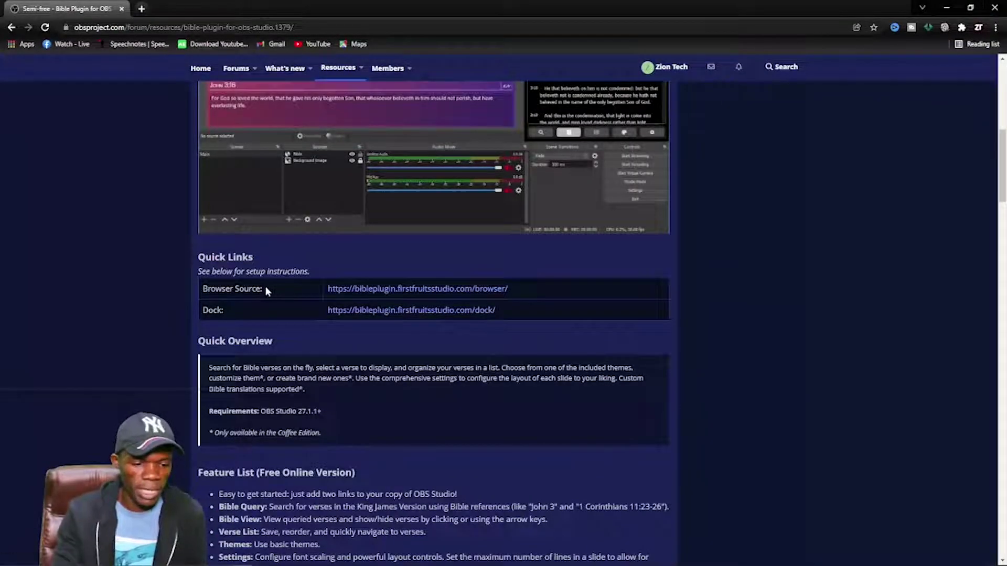
drag(264, 288, 202, 289)
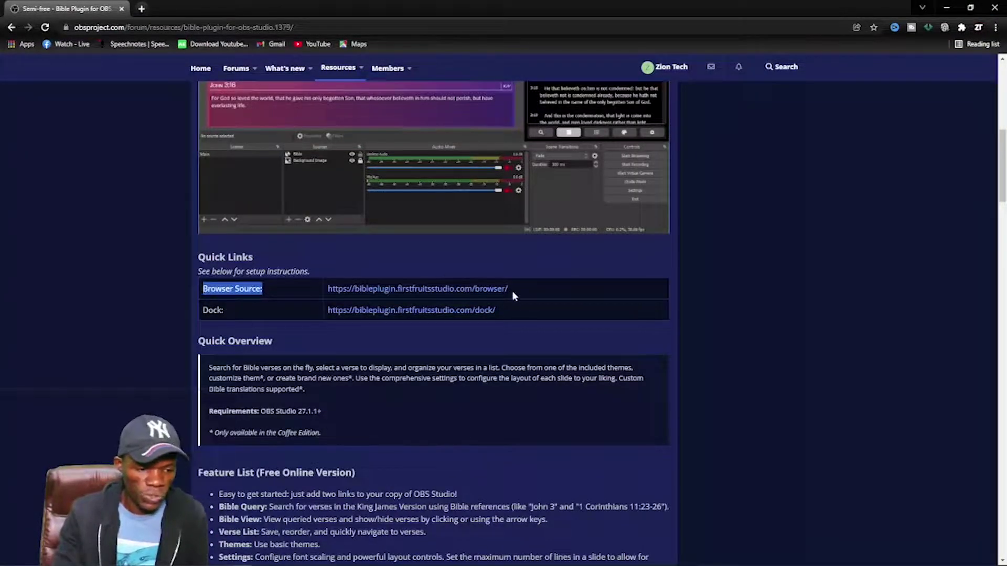
drag(509, 289, 330, 297)
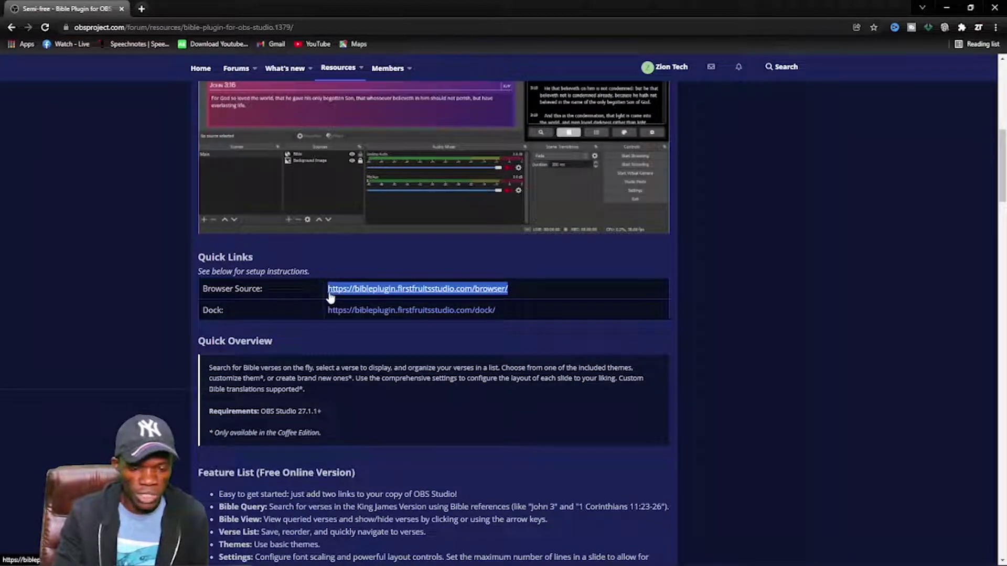
right_click(369, 287)
click(403, 389)
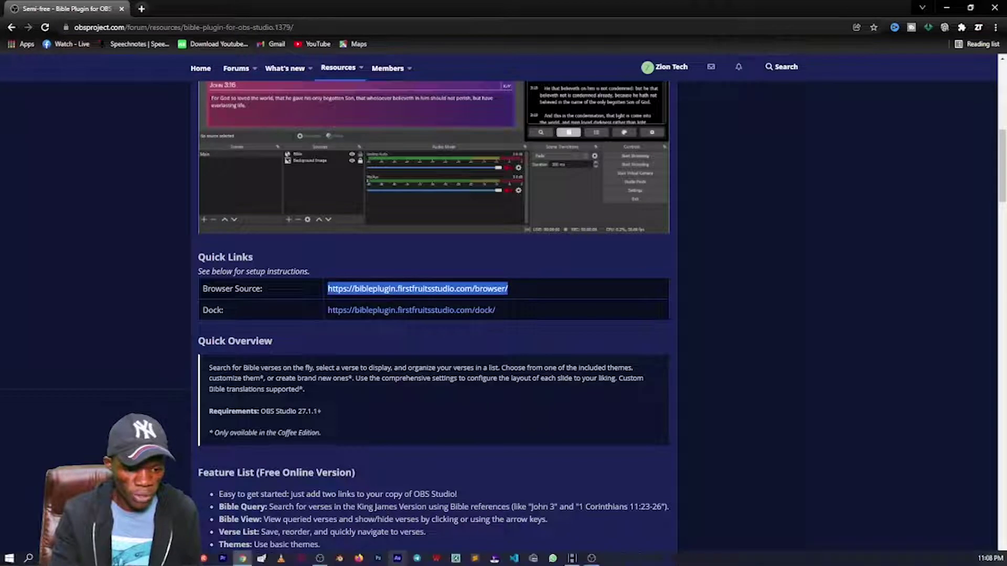
click(592, 559)
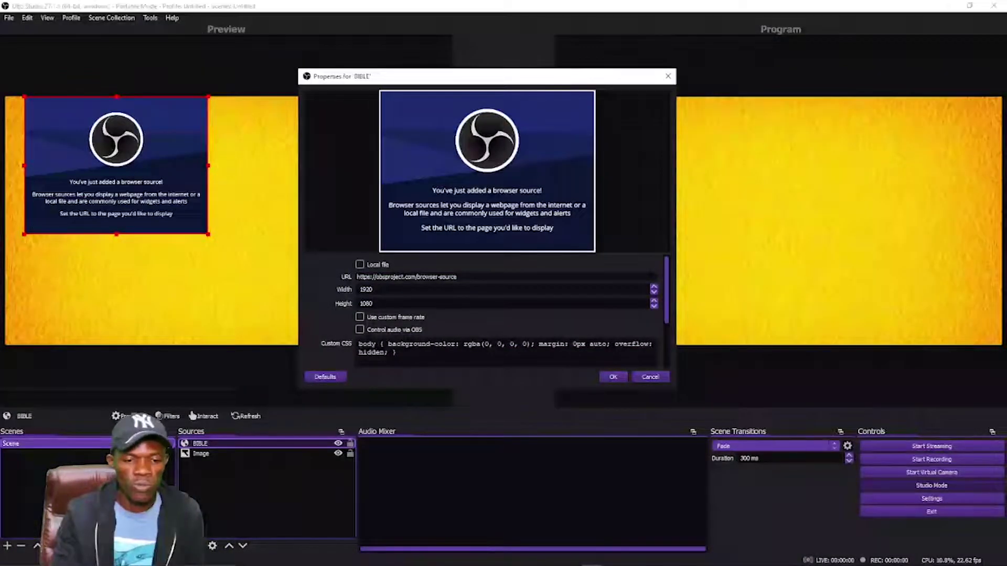
drag(456, 277, 356, 278)
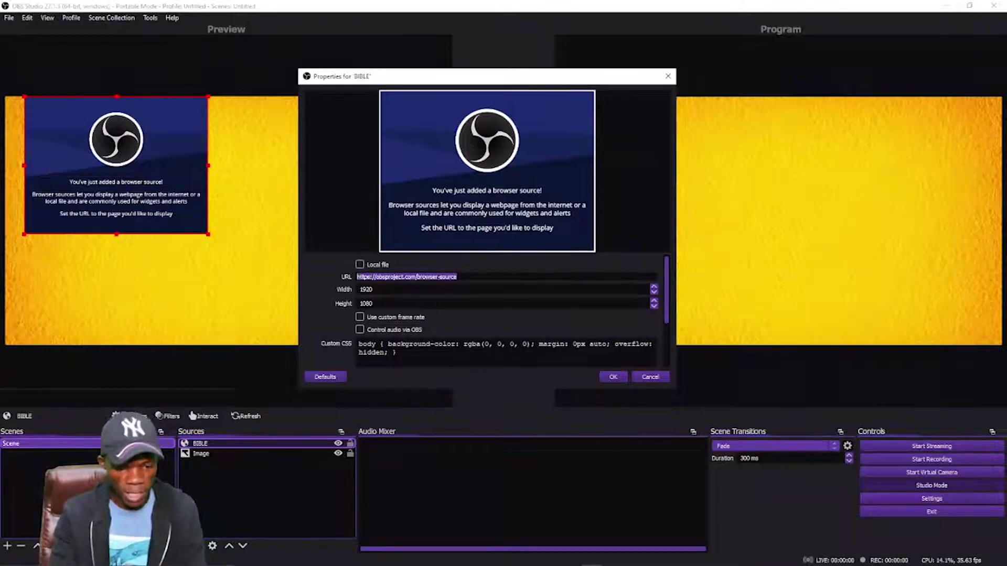
key(BackSpace)
key(ctrl+v)
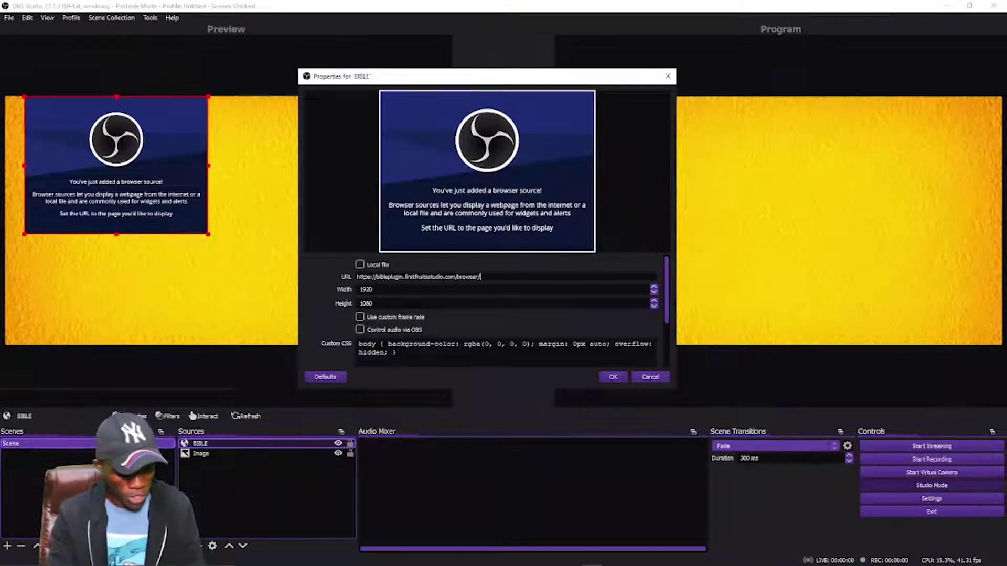
click(613, 376)
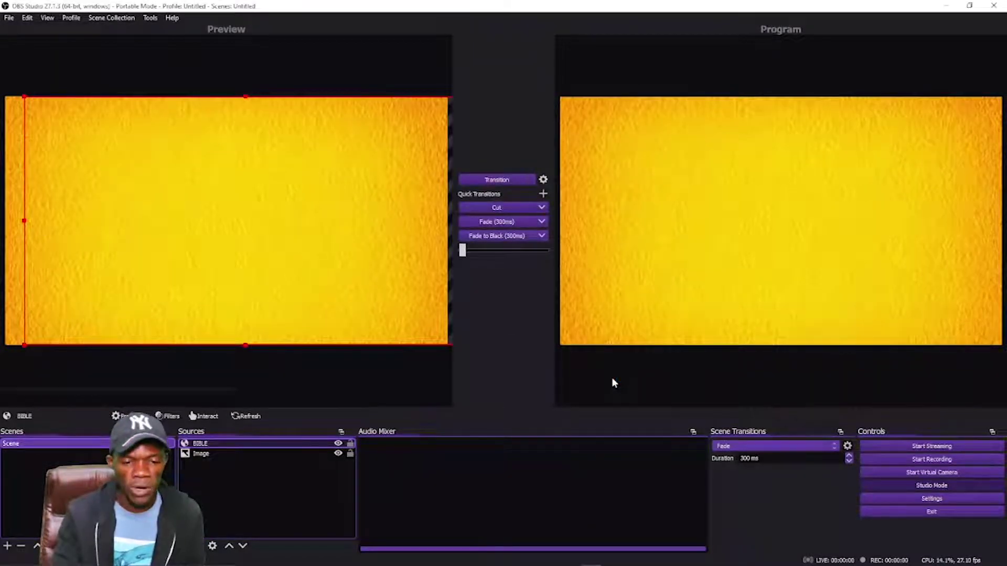
drag(368, 276, 351, 276)
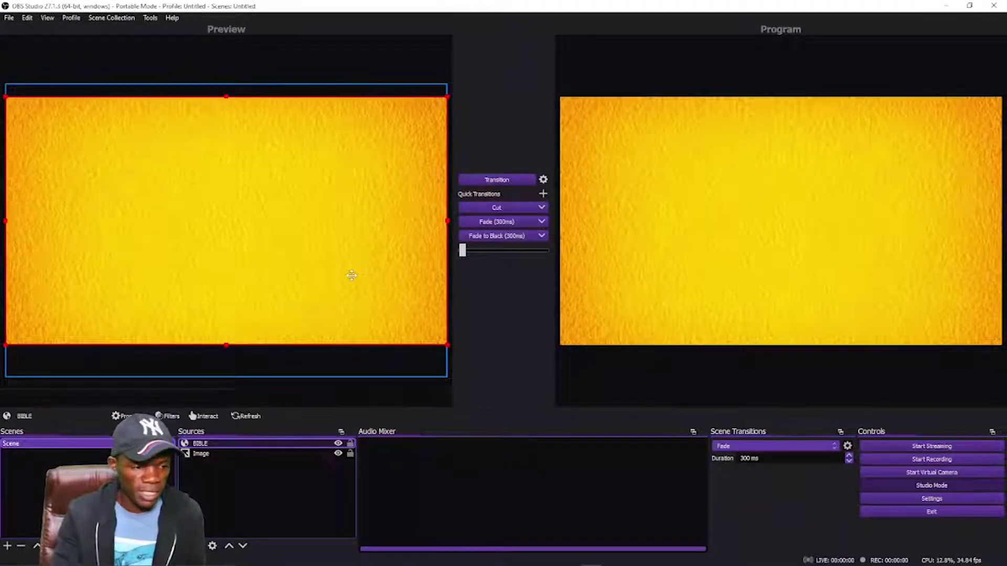
- Open the custom browser docks settings and name a new dock BIBLE SCRIPTURE
click(47, 19)
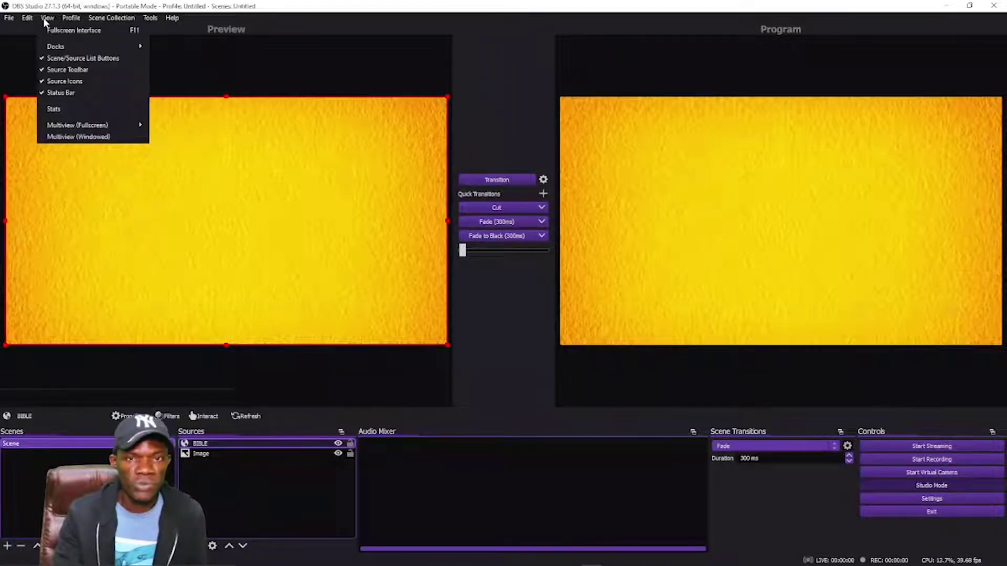
mouse_move(56, 48)
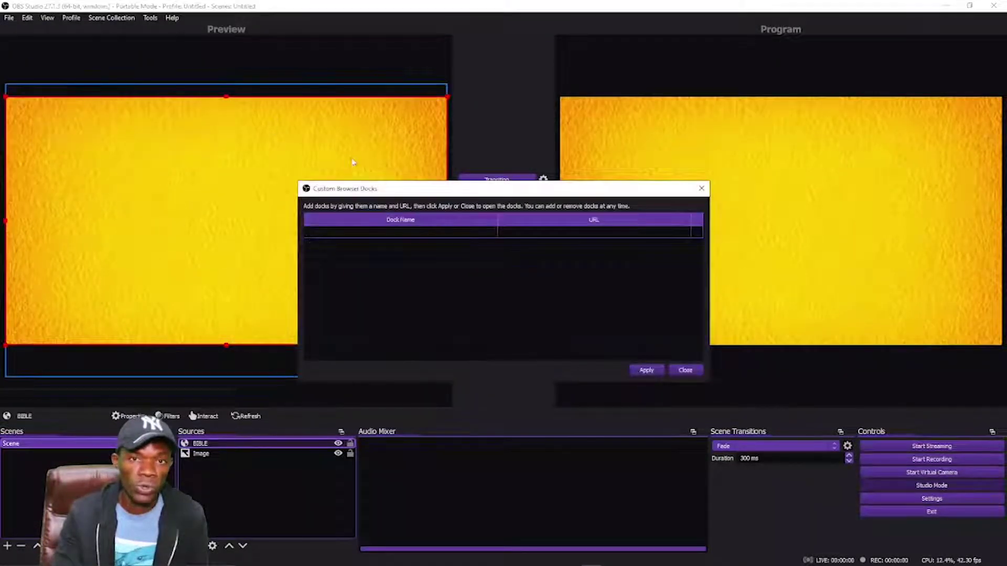
drag(412, 190, 393, 122)
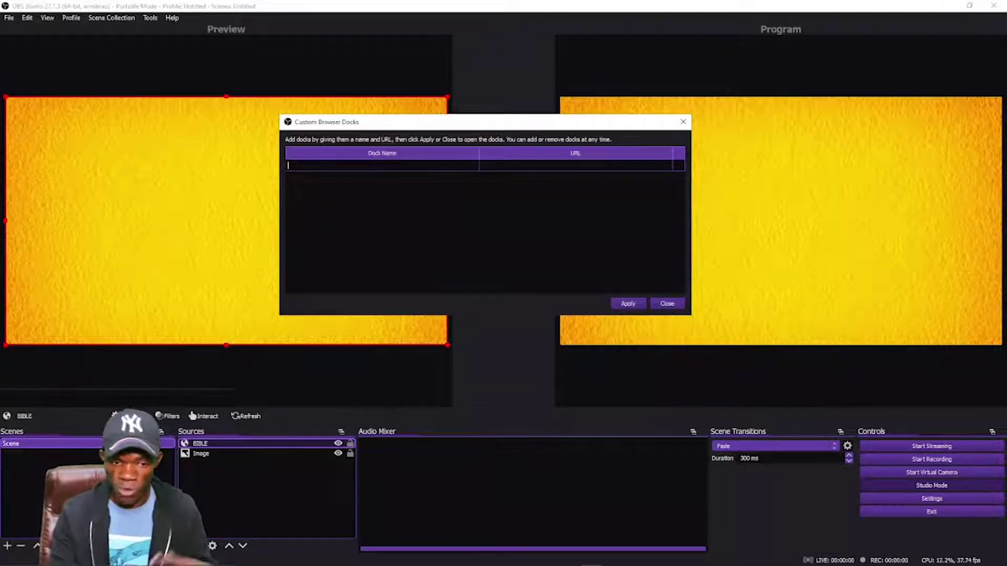
text(I)
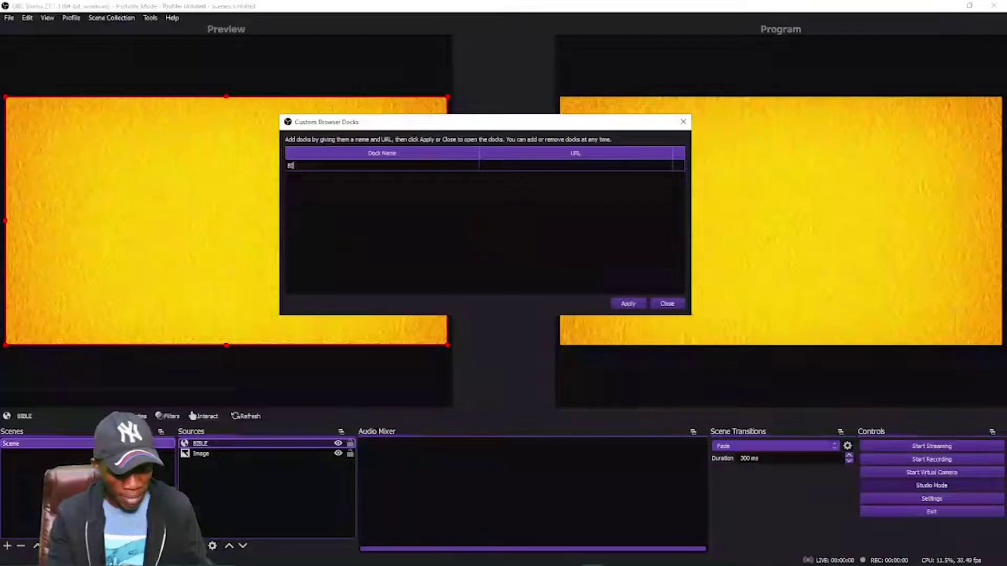
text(BL)
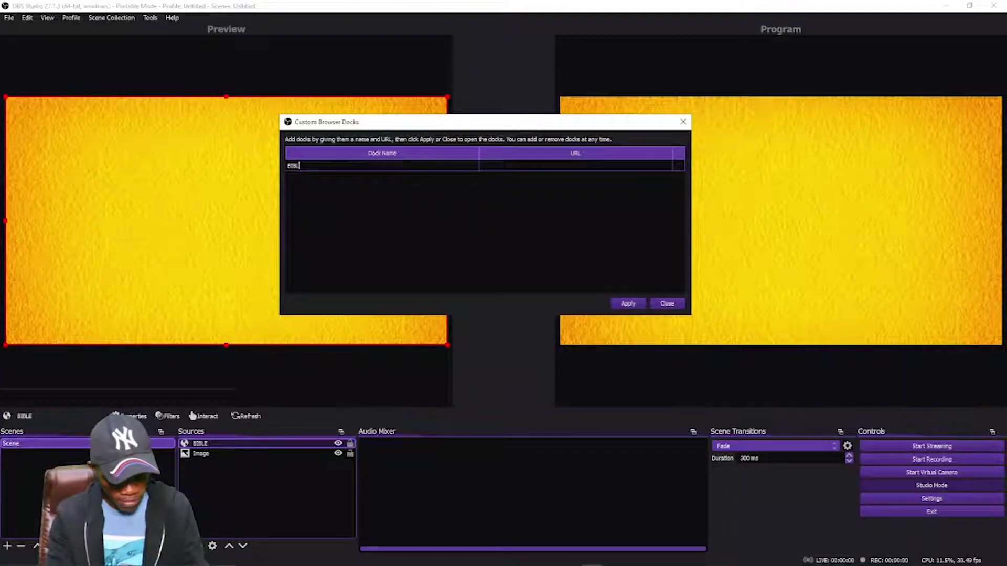
text(E SC)
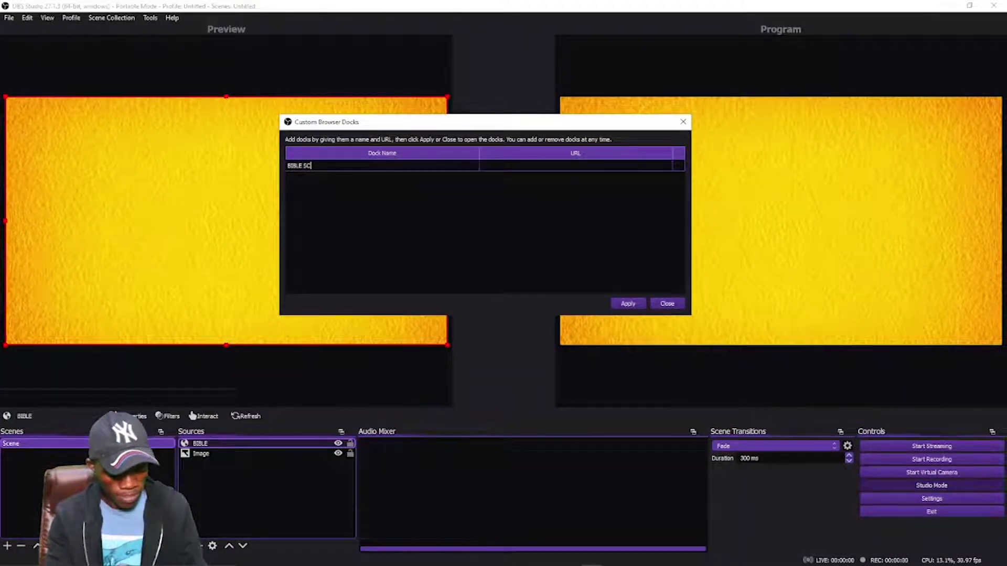
text(RIPTURE)
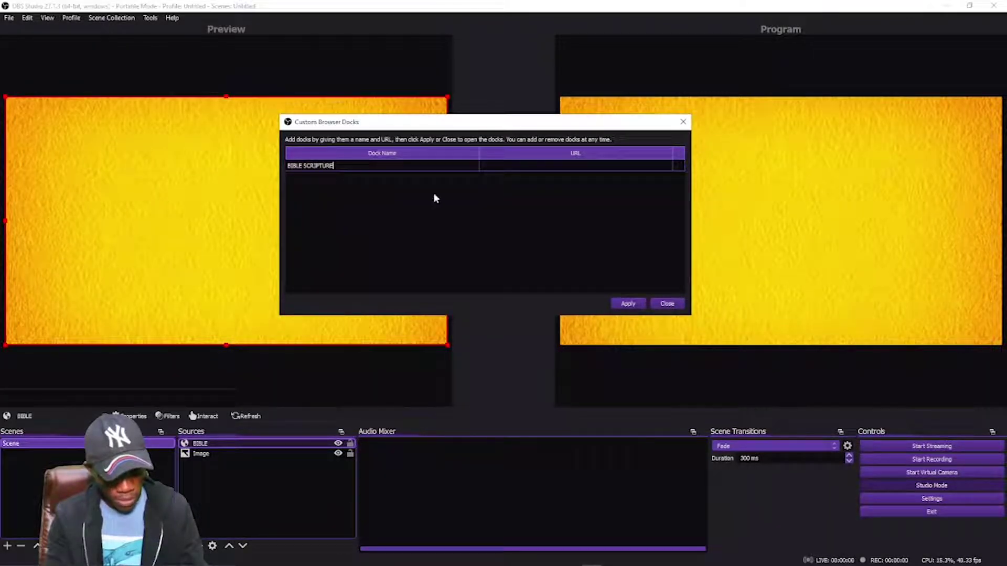
key(ctrl+Left)
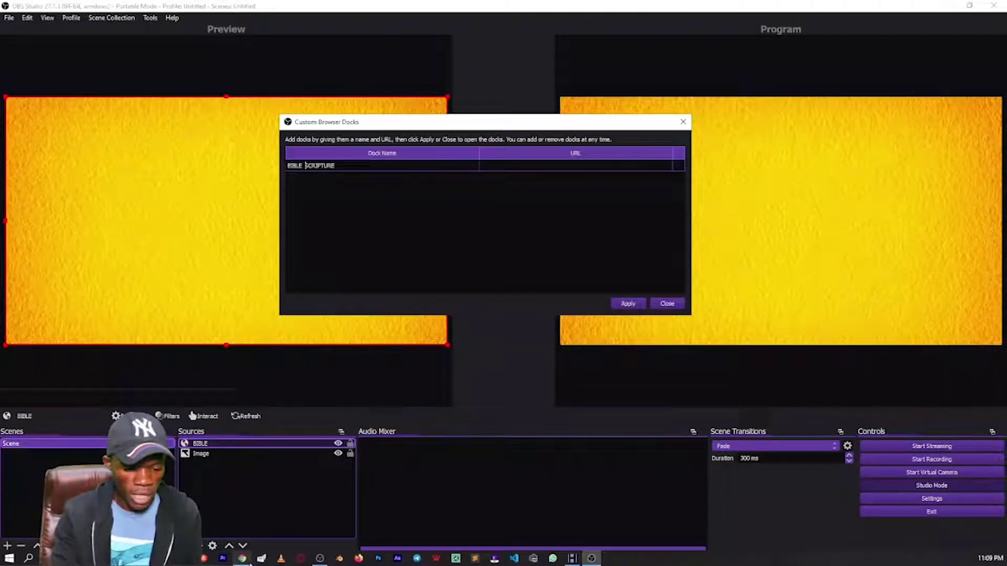
click(243, 559)
drag(496, 309, 326, 312)
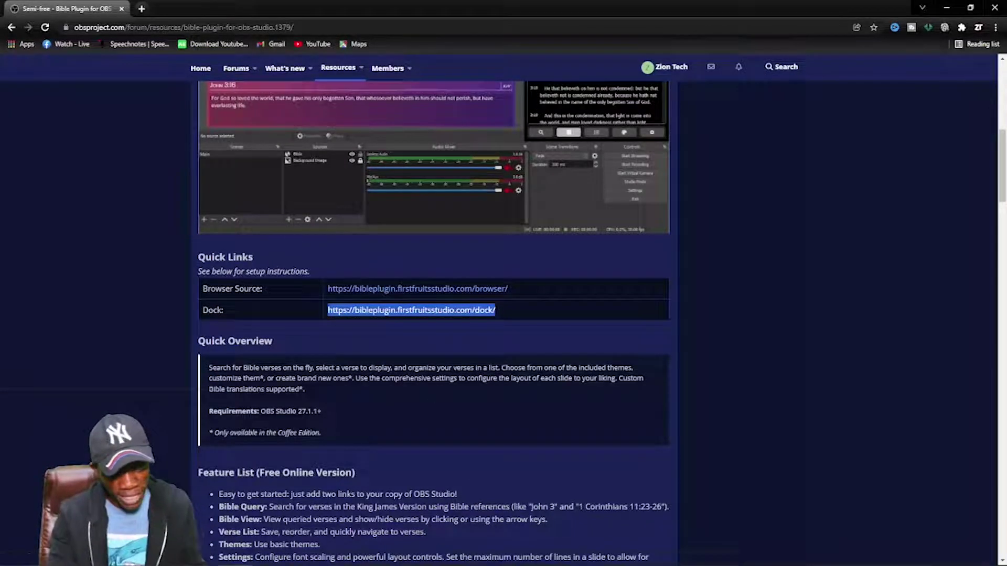
click(590, 559)
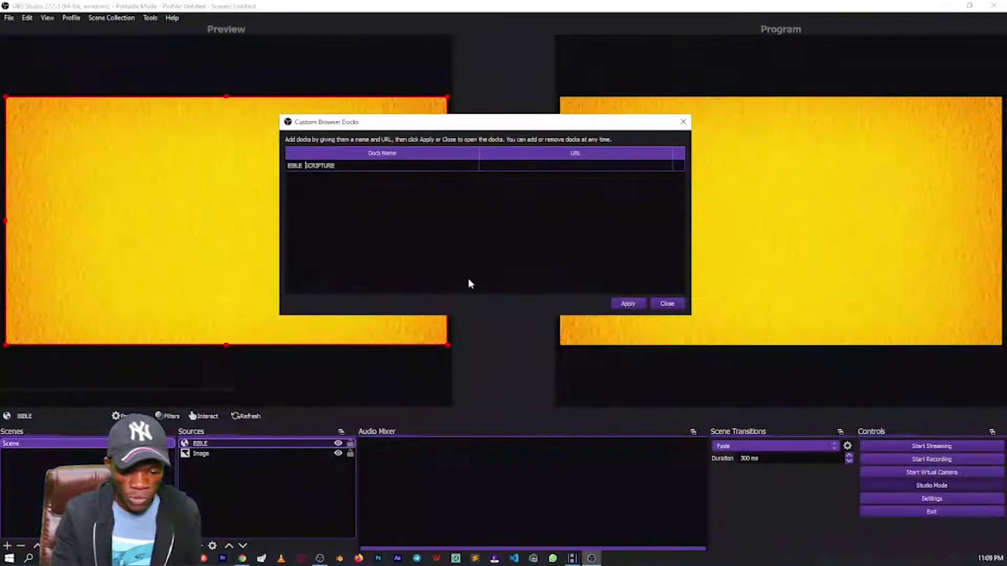
click(539, 165)
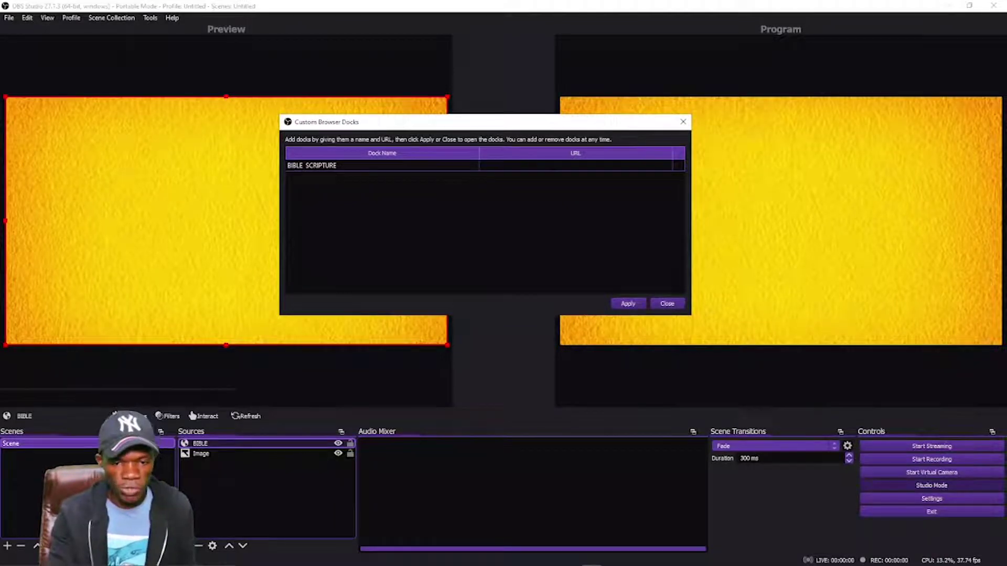
key(ctrl+v)
click(627, 305)
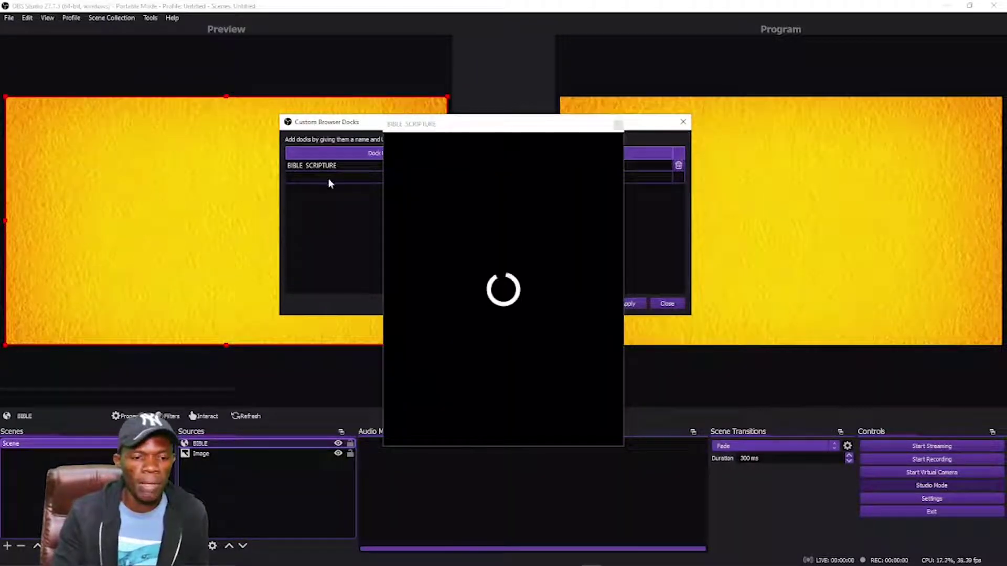
- Move the floating BIBLE SCRIPTURE dock aside, check its URL entry, and close the custom browser docks settings
drag(474, 131, 303, 288)
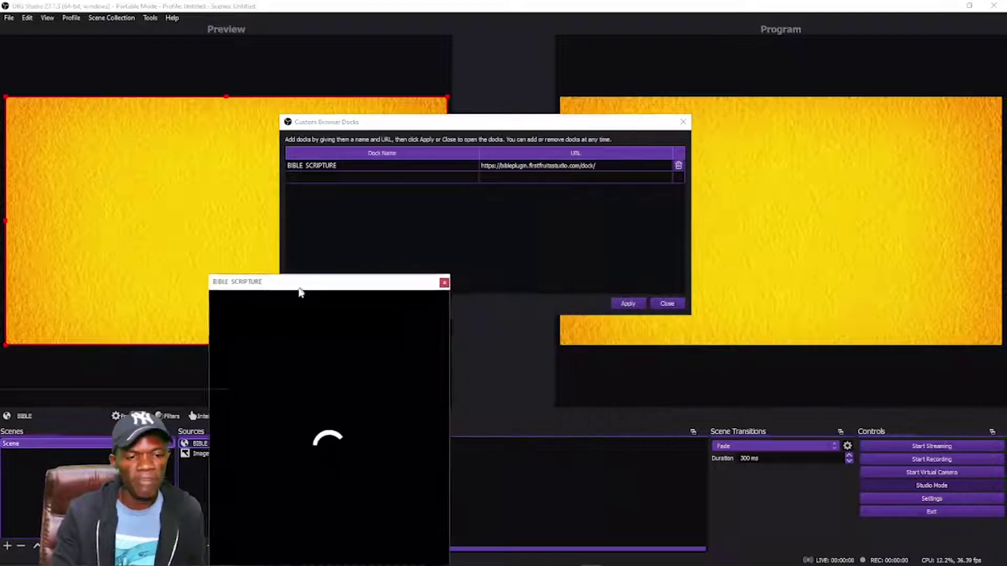
double_click(513, 167)
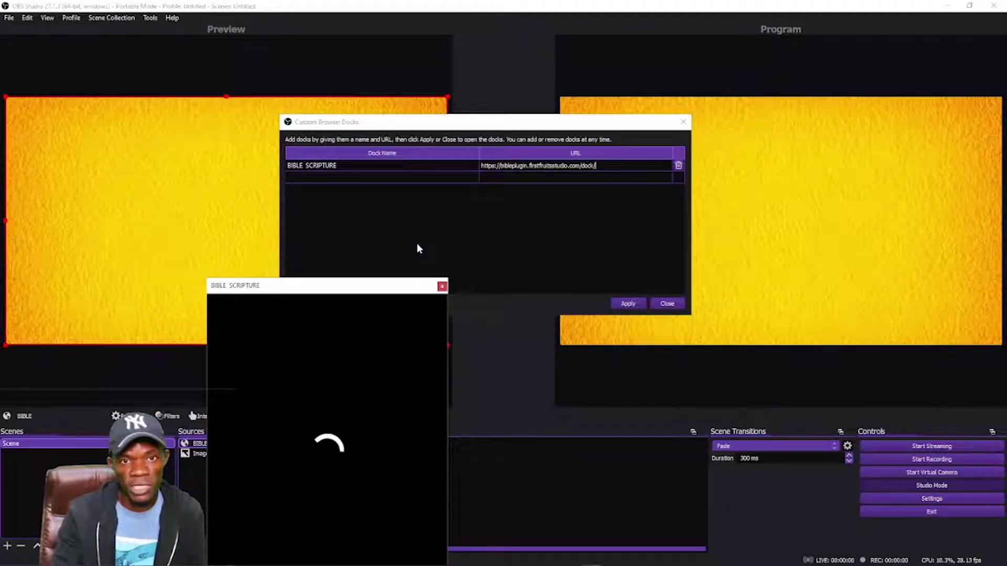
drag(356, 288, 303, 85)
click(582, 248)
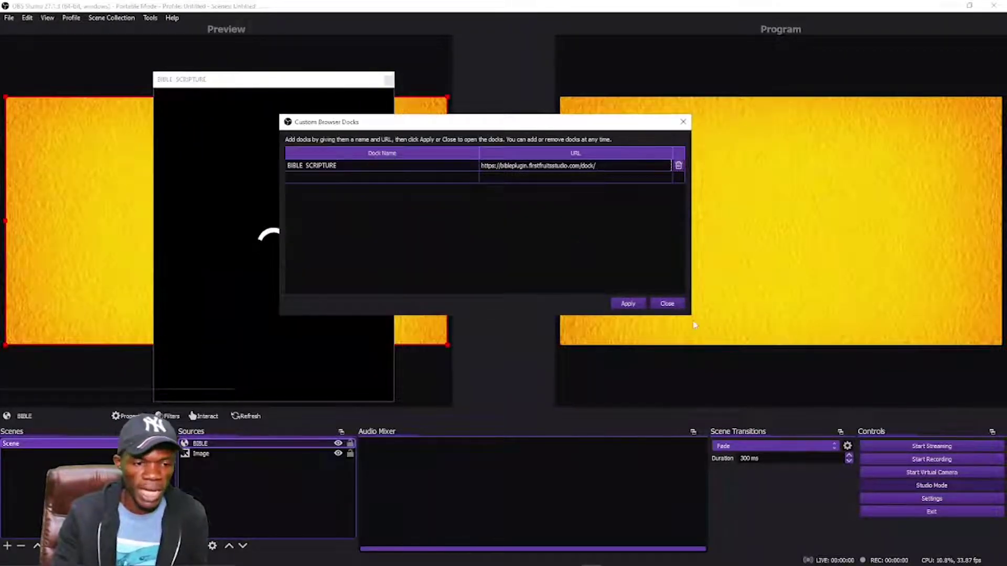
click(667, 304)
- Dock the BIBLE SCRIPTURE window to the left of the preview and widen it to fit the Bible Query form
drag(283, 81, 167, 93)
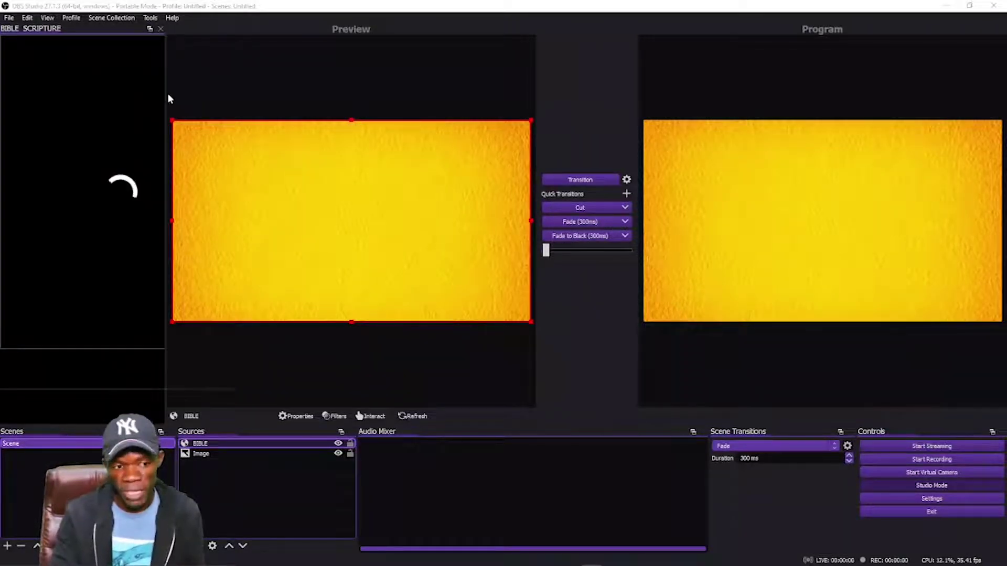
drag(165, 94, 215, 96)
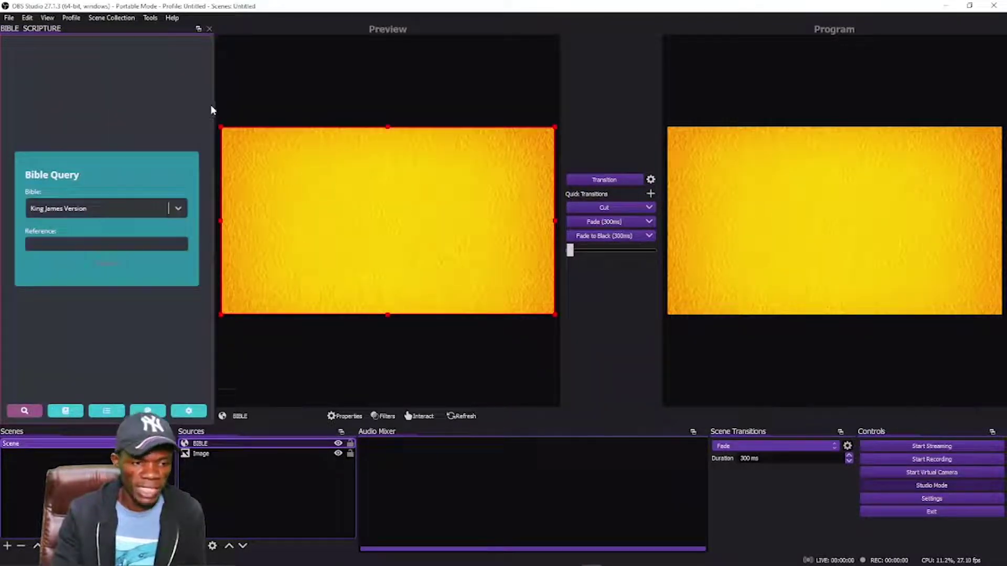
drag(209, 104, 207, 105)
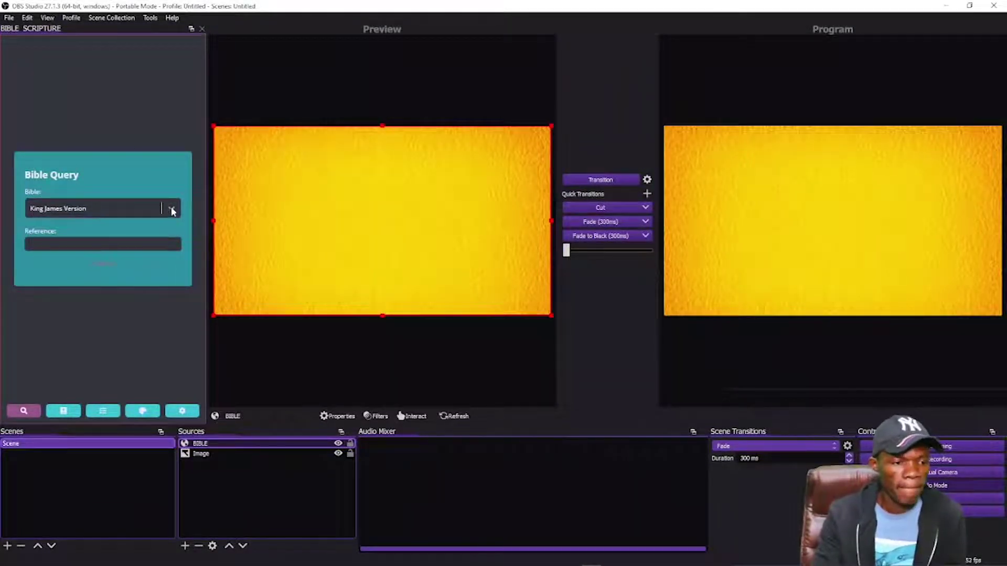
- Review the available Bible translations and select King James Version for the Bible Query
click(30, 210)
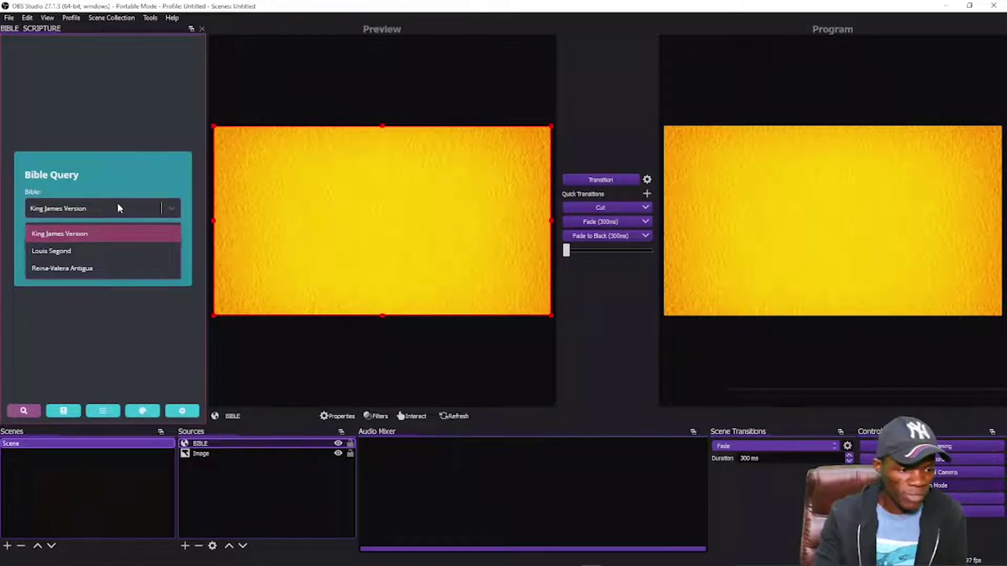
click(175, 192)
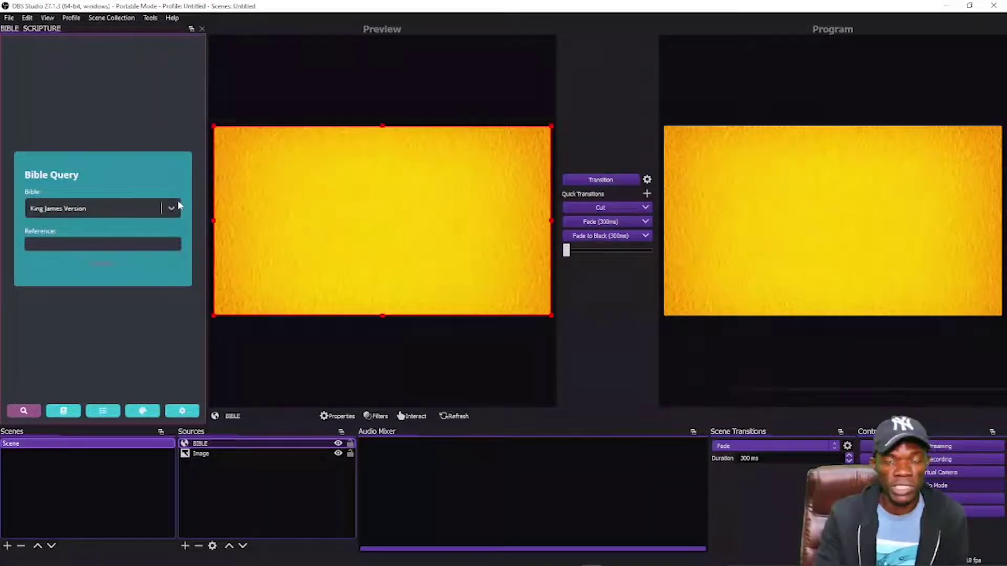
click(171, 210)
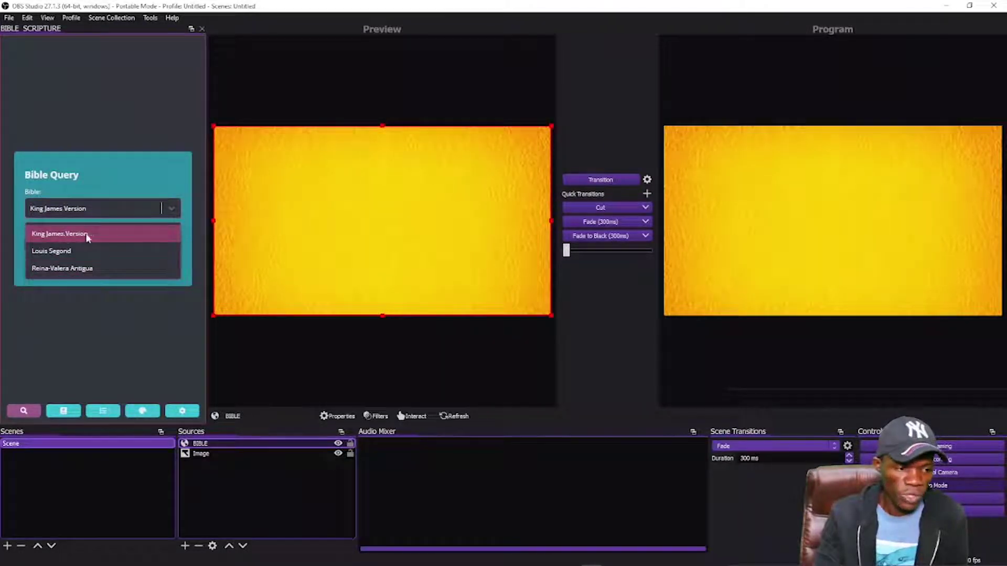
click(56, 237)
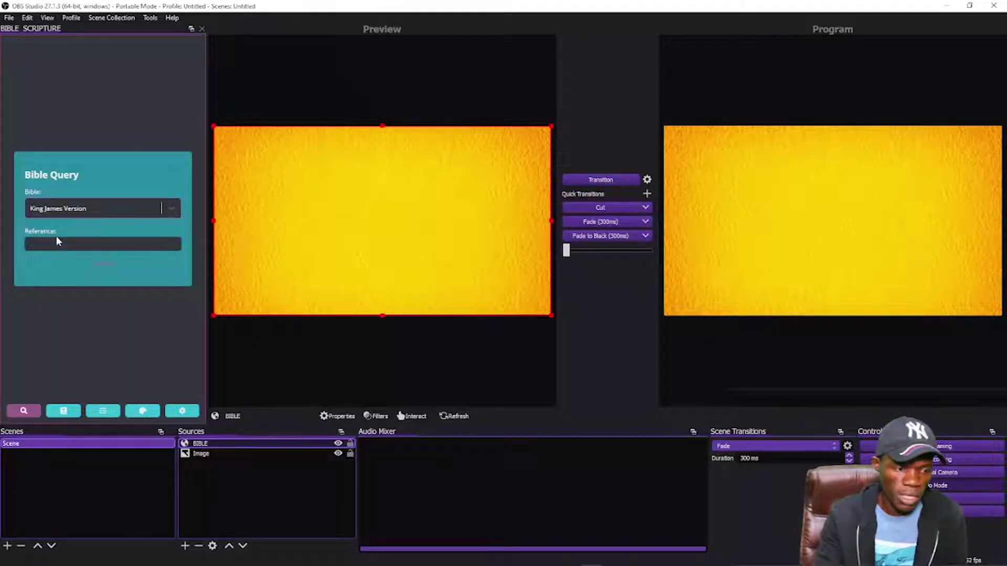
- Enter 1 John 1 as the Bible Query reference, picking 1 John from the suggested books, and submit it
click(124, 242)
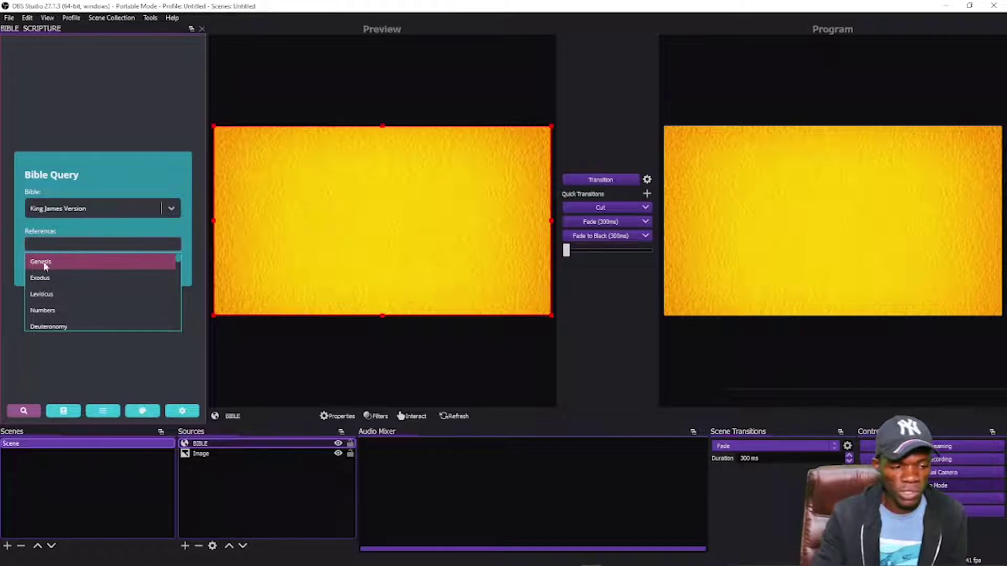
click(67, 228)
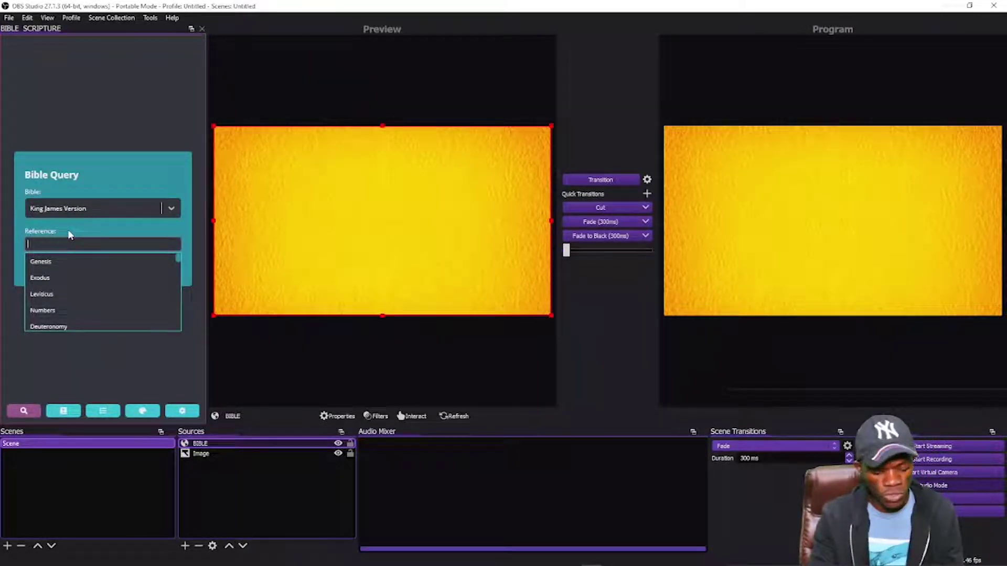
text(Joh)
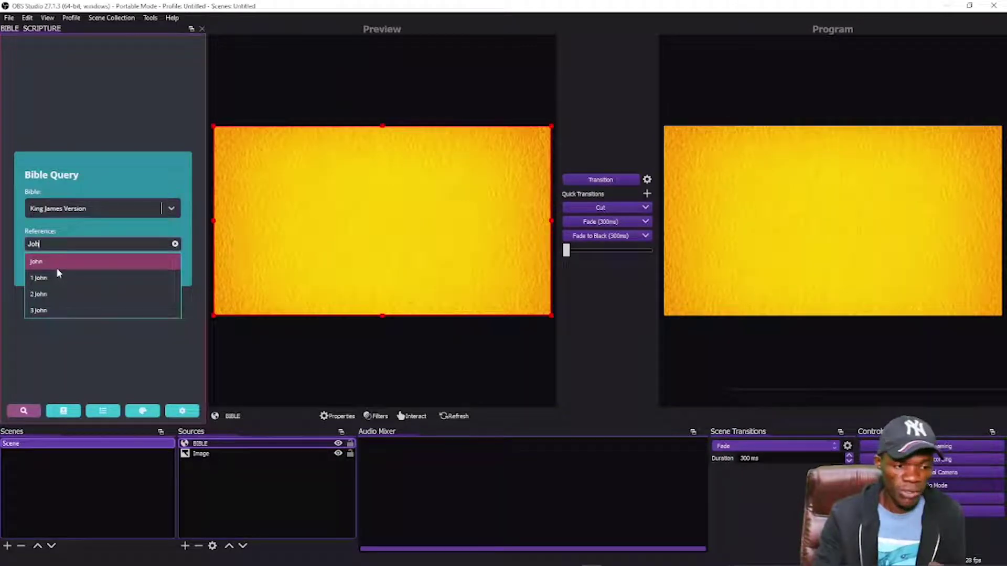
click(46, 282)
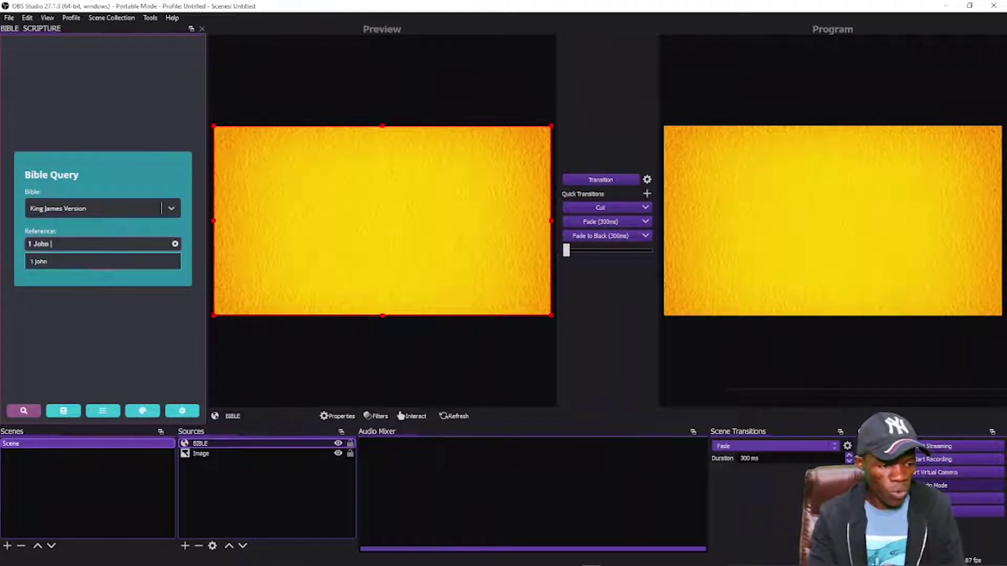
text(1)
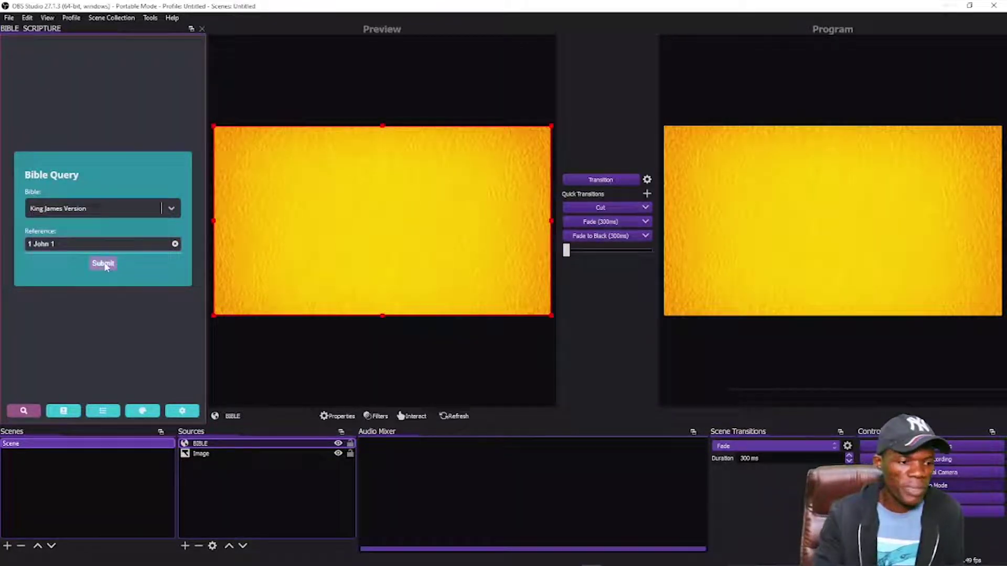
key(BackSpace)
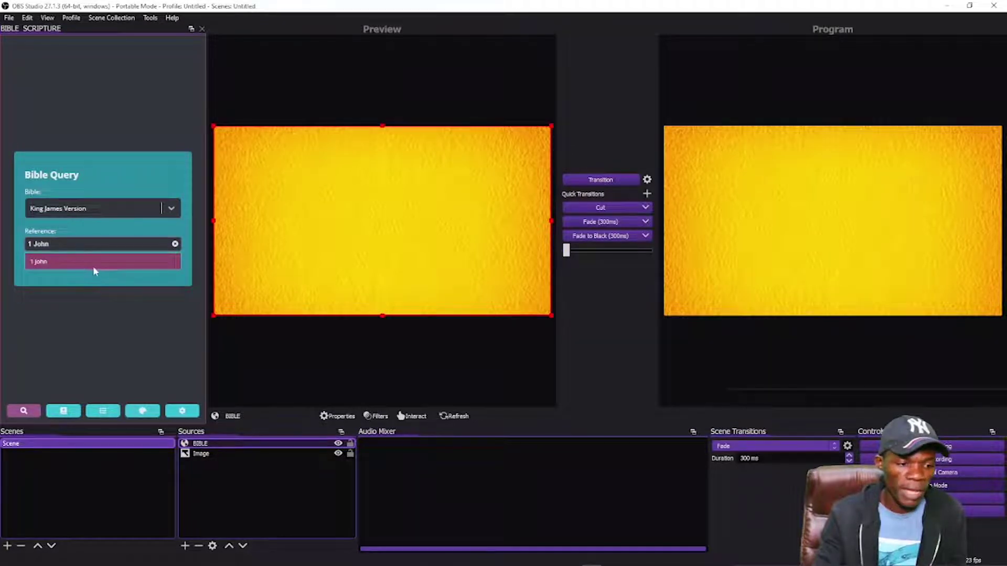
text(1)
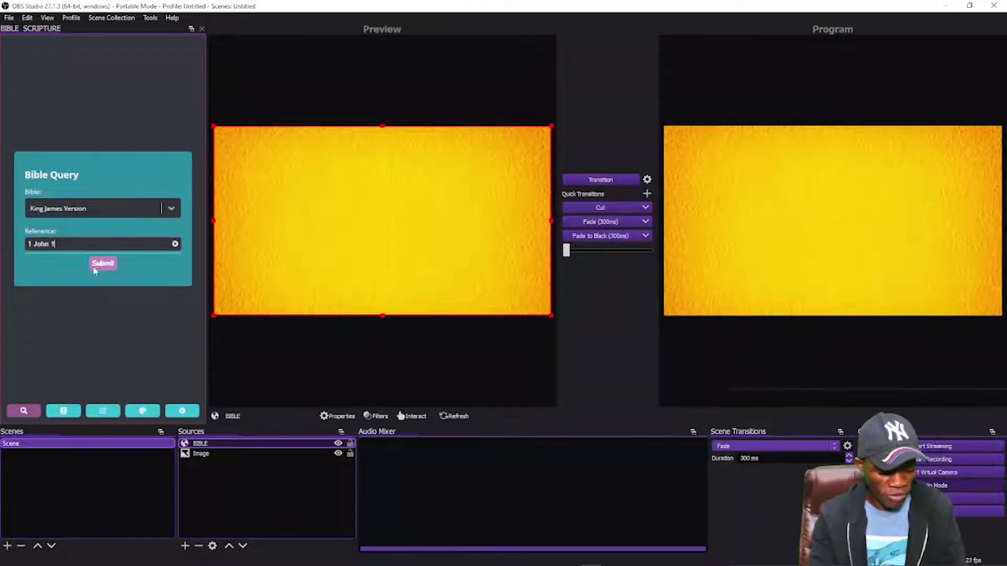
click(103, 264)
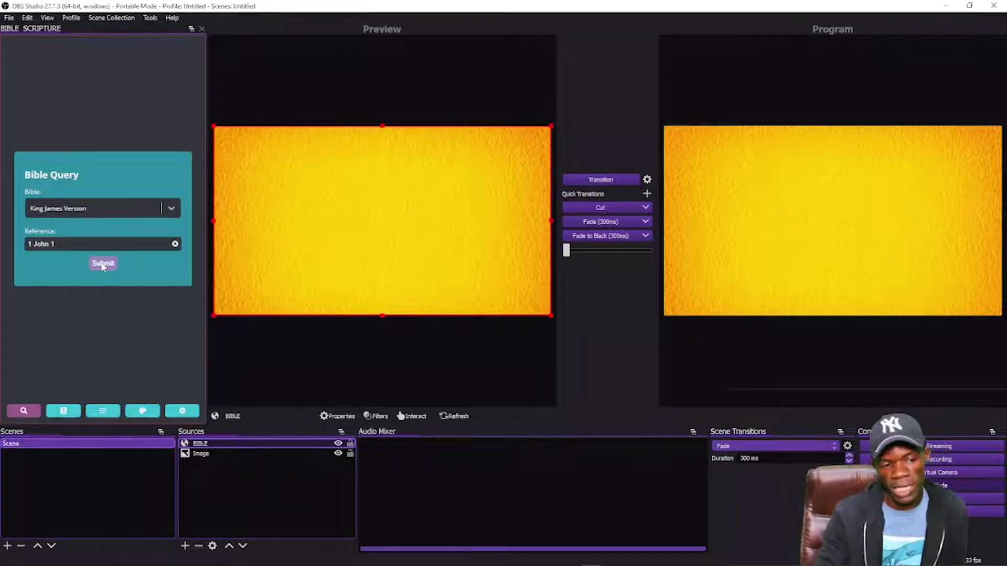
click(103, 265)
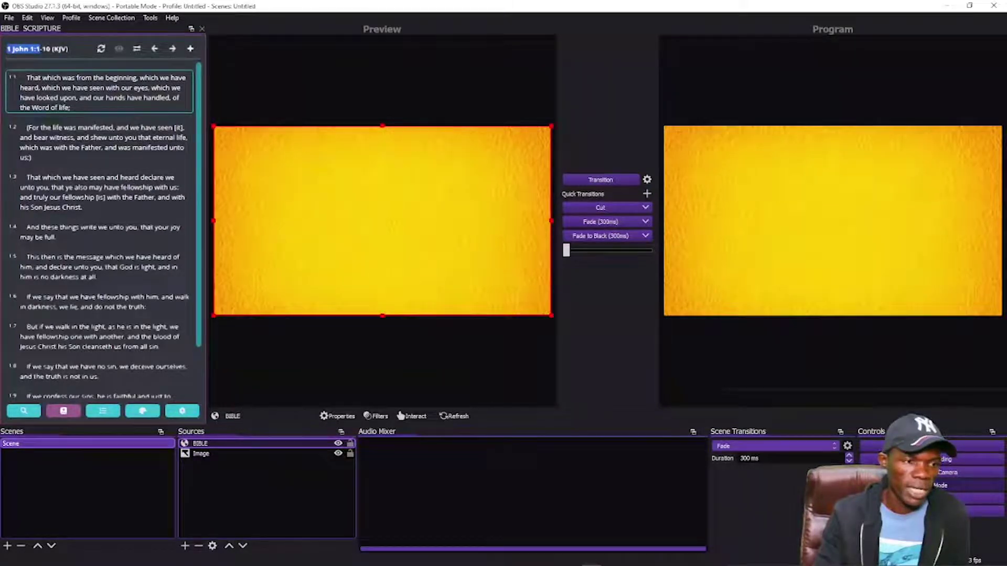
- Examine the passage heading and look through the verses of 1 John 1:1-10
click(62, 49)
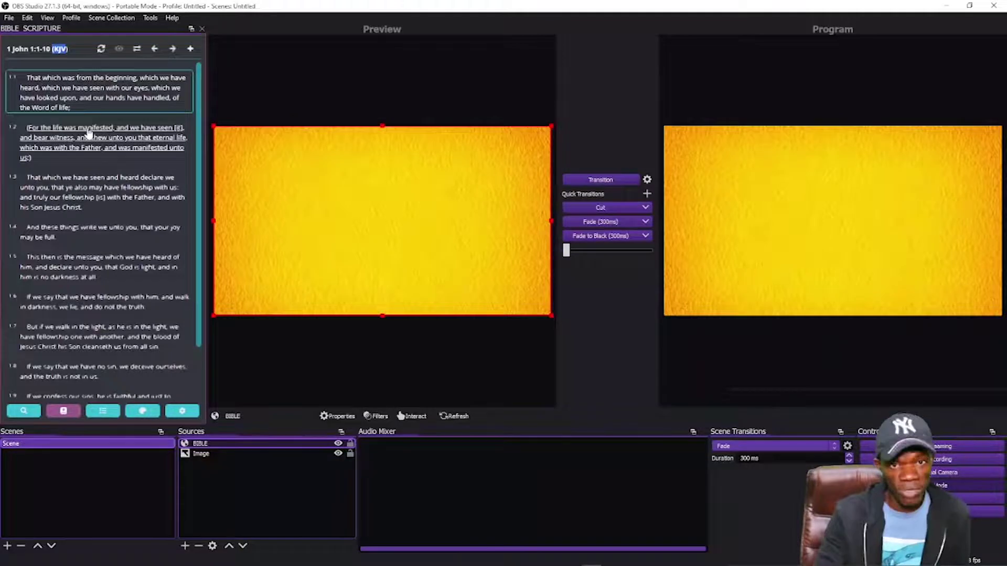
scroll(90, 137, down, 1)
scroll(92, 141, up, 1)
scroll(92, 142, down, 1)
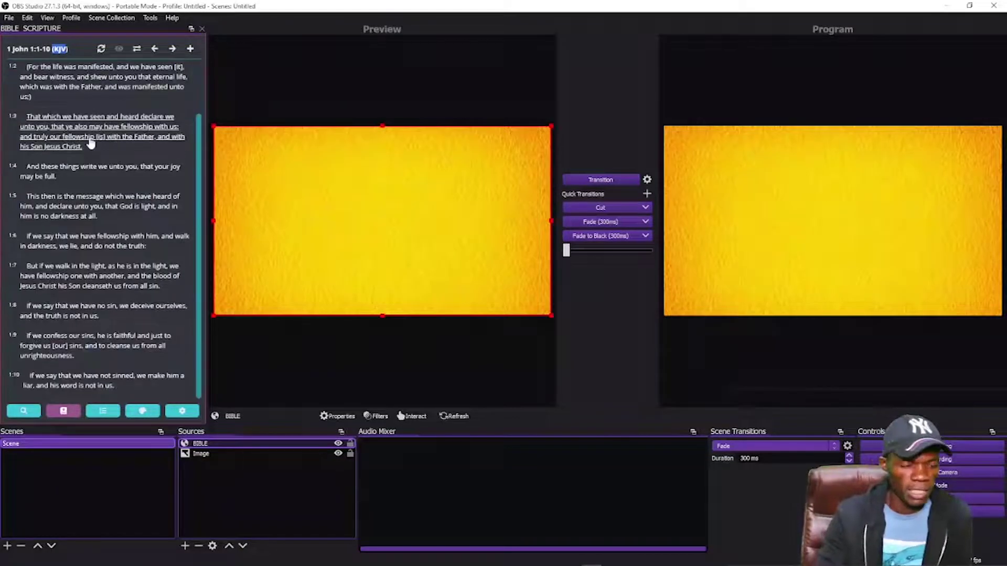
scroll(91, 142, up, 1)
scroll(91, 143, down, 1)
scroll(90, 141, up, 1)
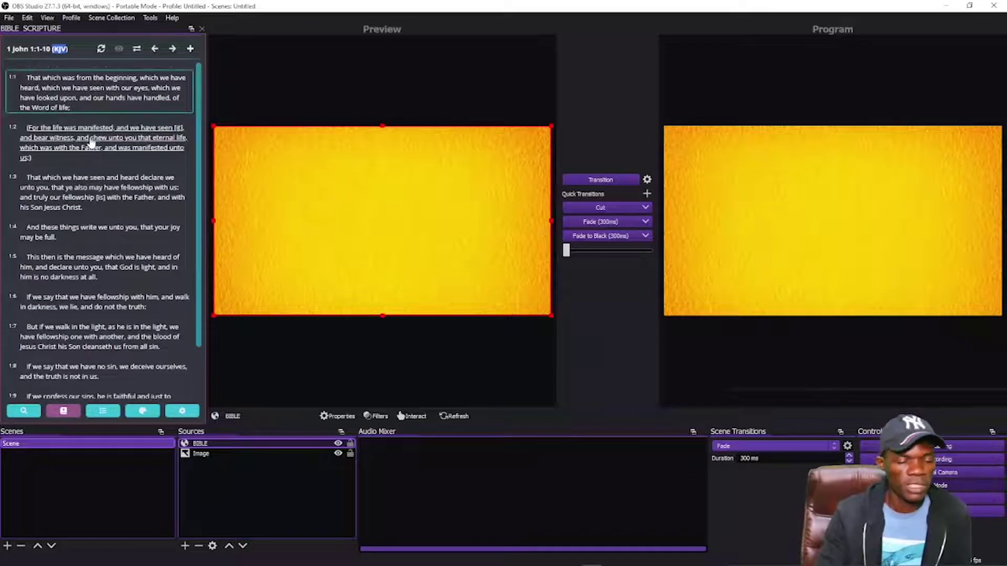
- Shift the background image slightly upward in the preview and reselect the BIBLE source
click(328, 202)
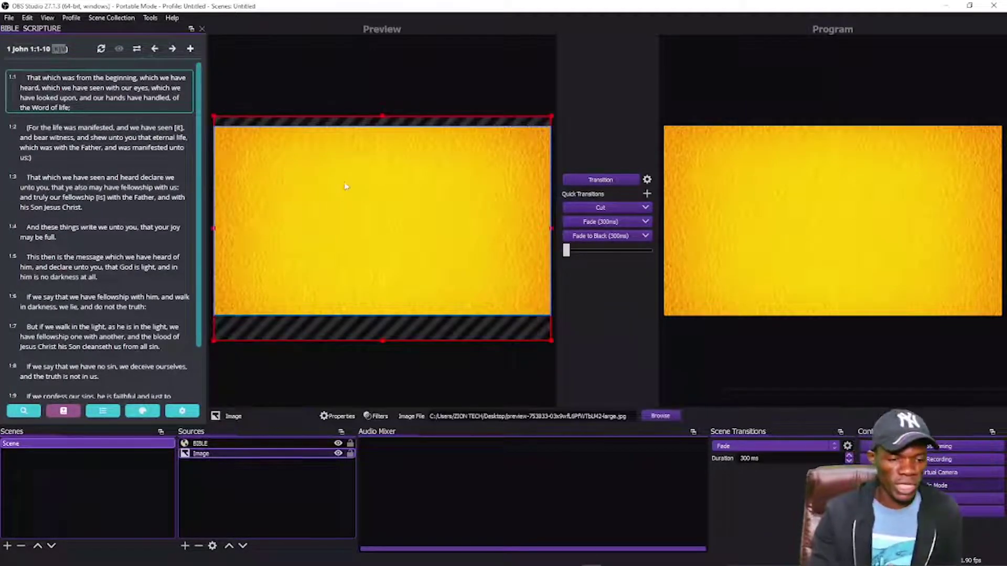
drag(355, 253, 355, 247)
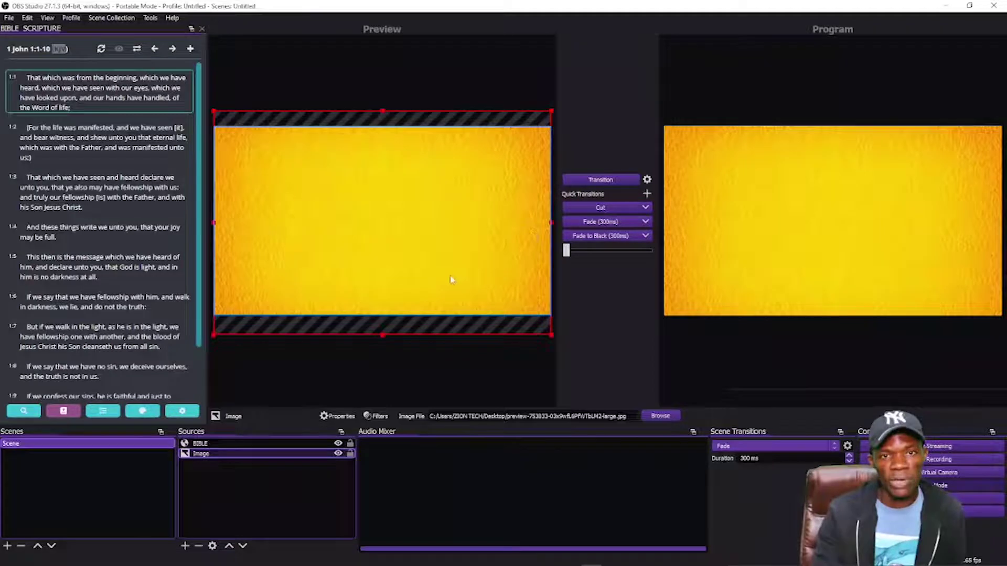
click(345, 385)
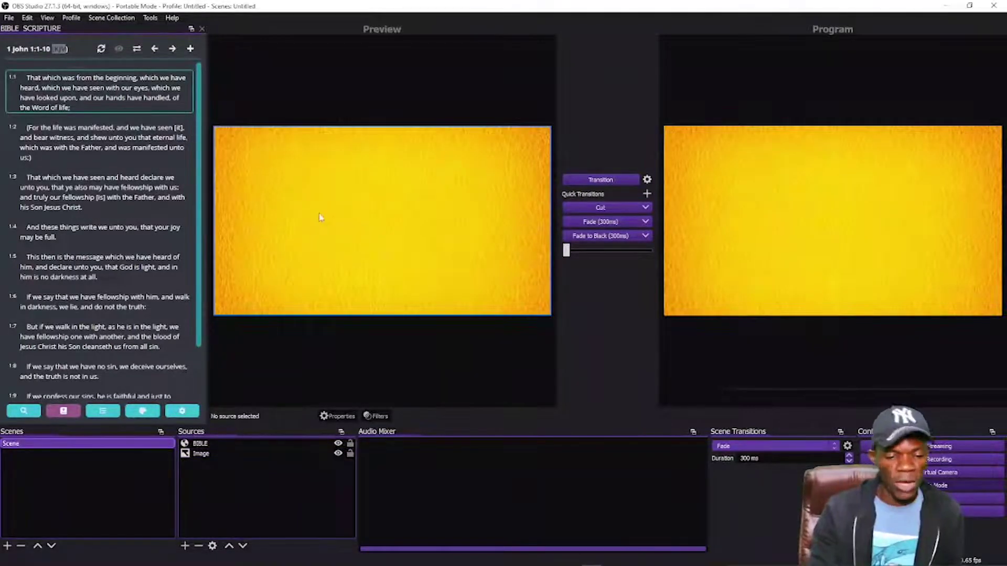
click(347, 214)
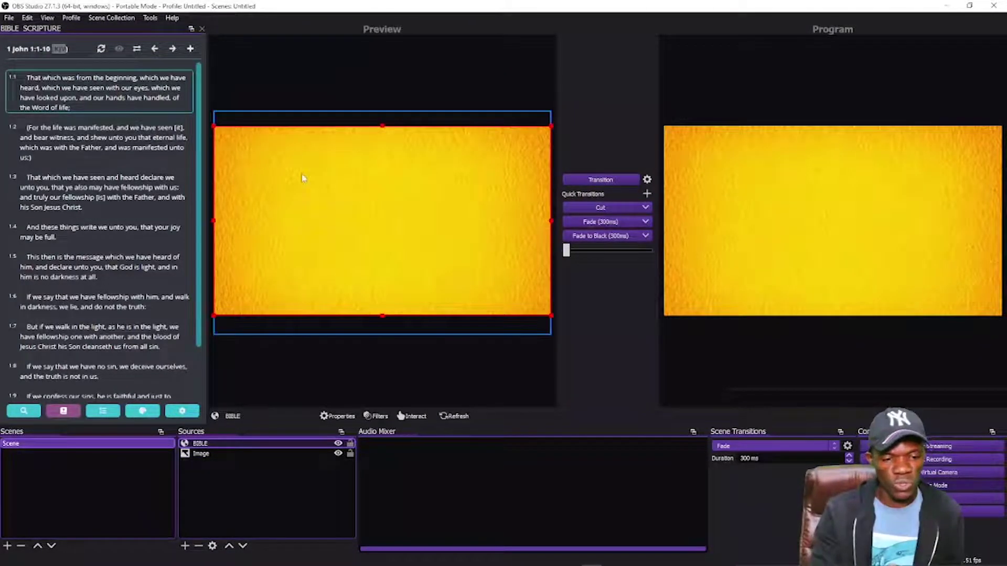
- Activate verse 1:1, switch the scripture theme to Parchment, and return to the 1 John 1 passage
click(75, 85)
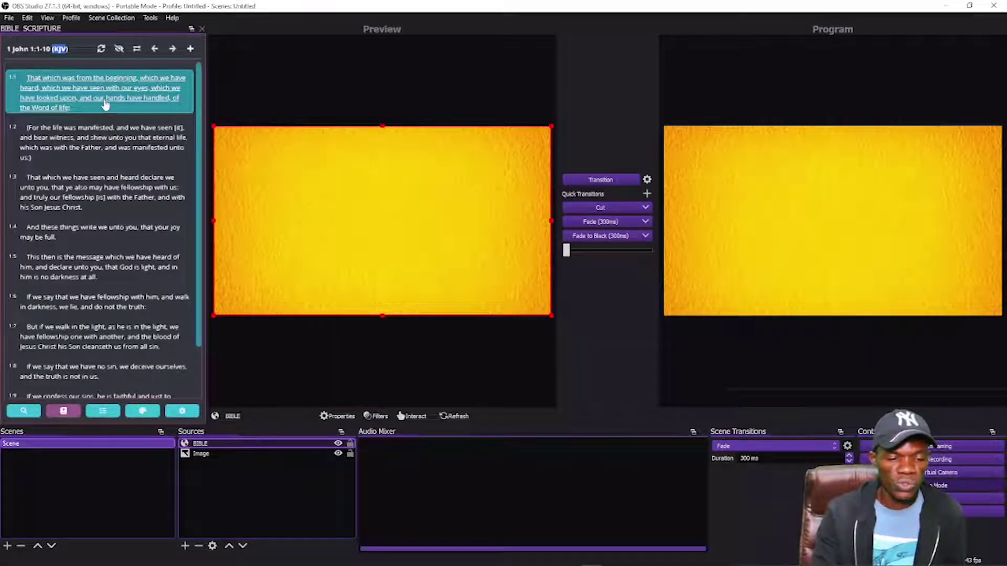
click(141, 411)
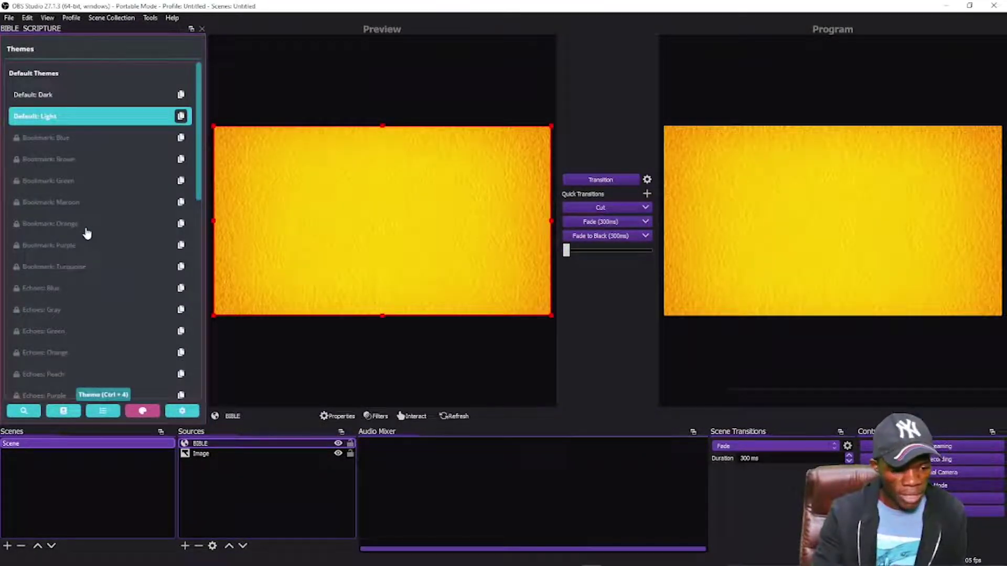
scroll(84, 262, down, 8)
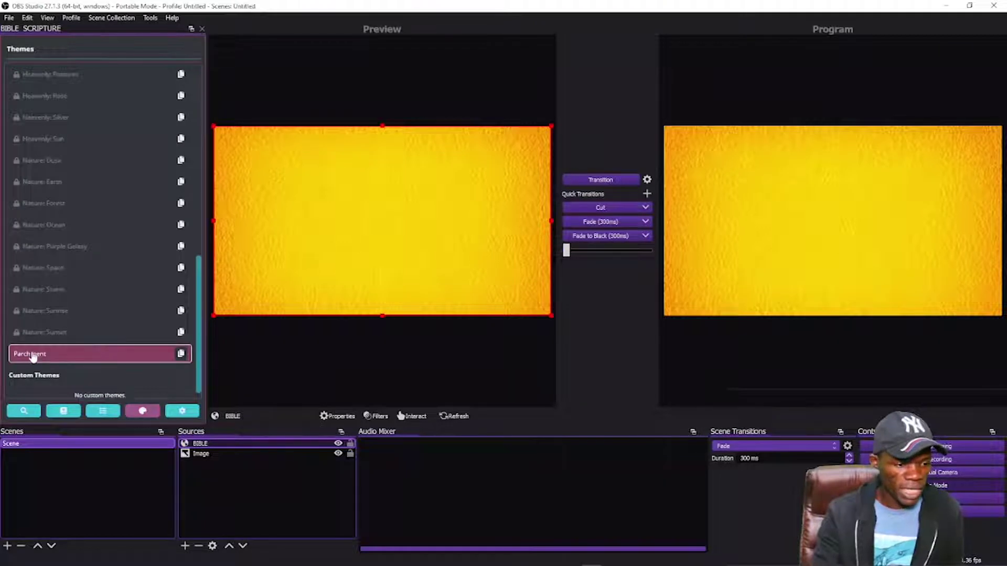
click(37, 355)
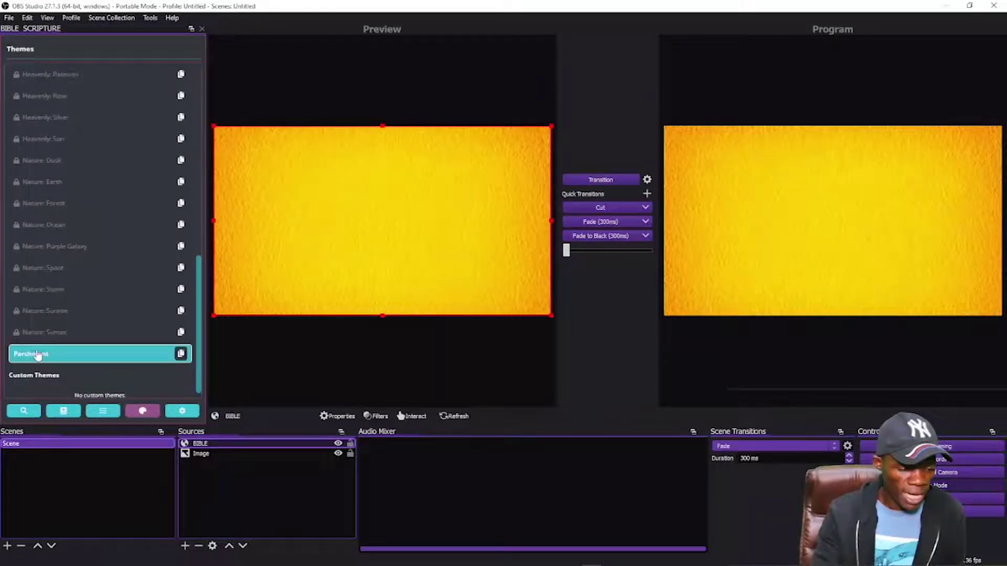
click(63, 411)
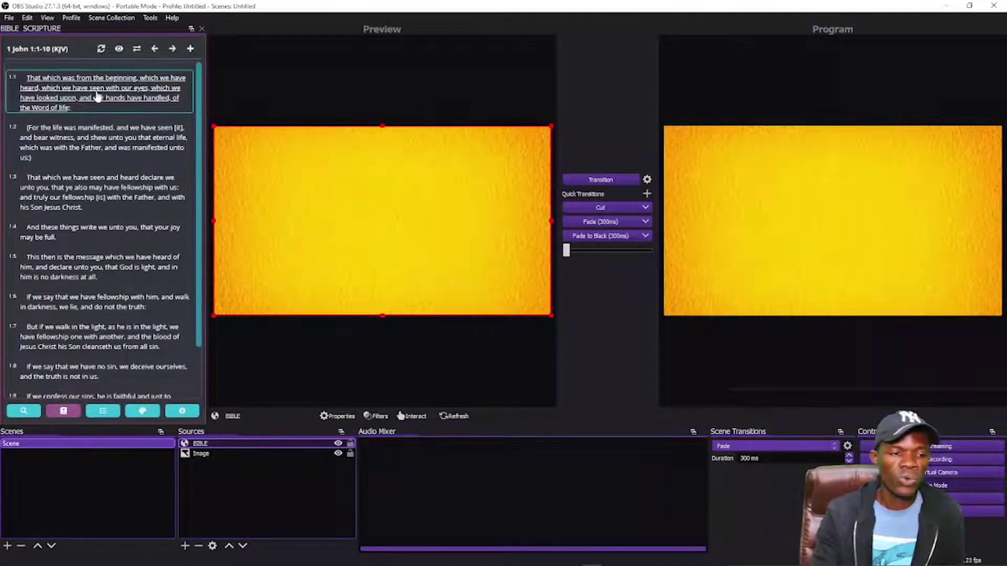
- Present verses of 1 John 1 one after another in the program output, starting at 1:1 and ending at 1:7
click(66, 97)
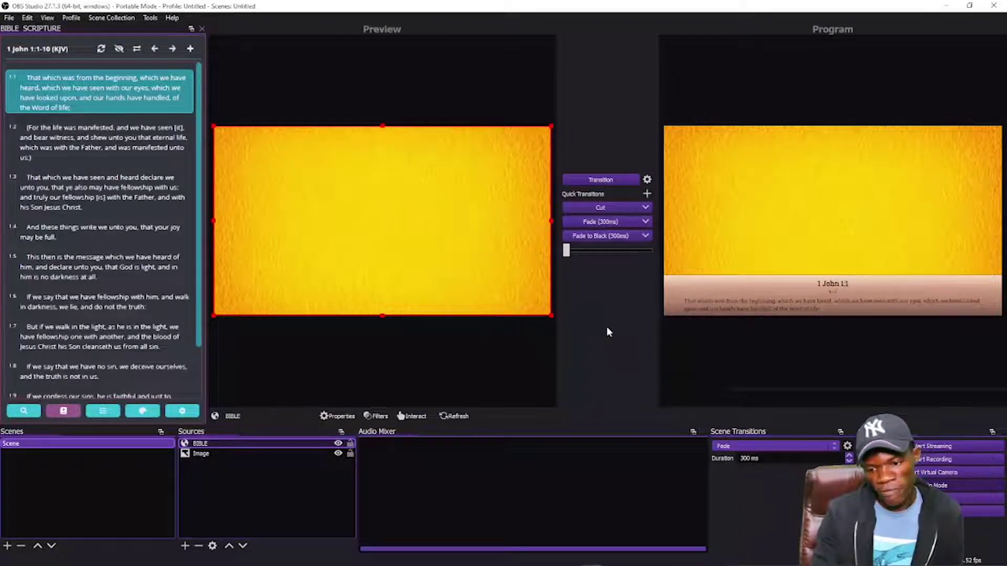
click(89, 143)
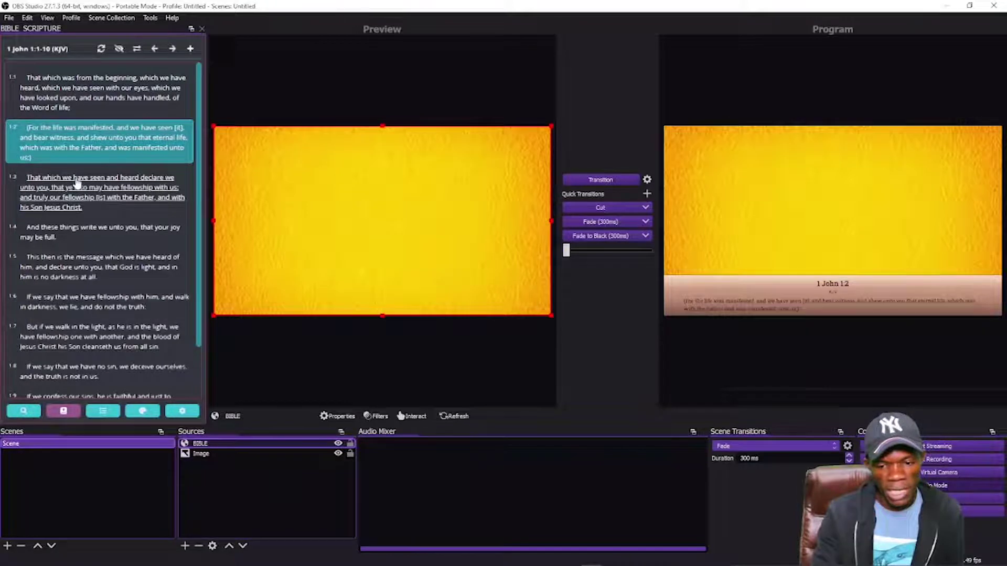
click(67, 229)
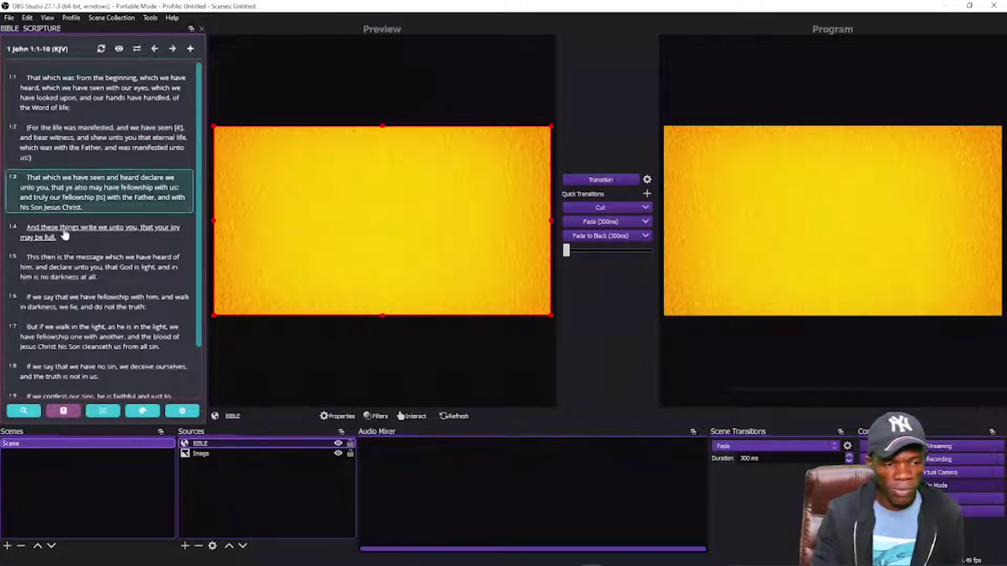
click(73, 272)
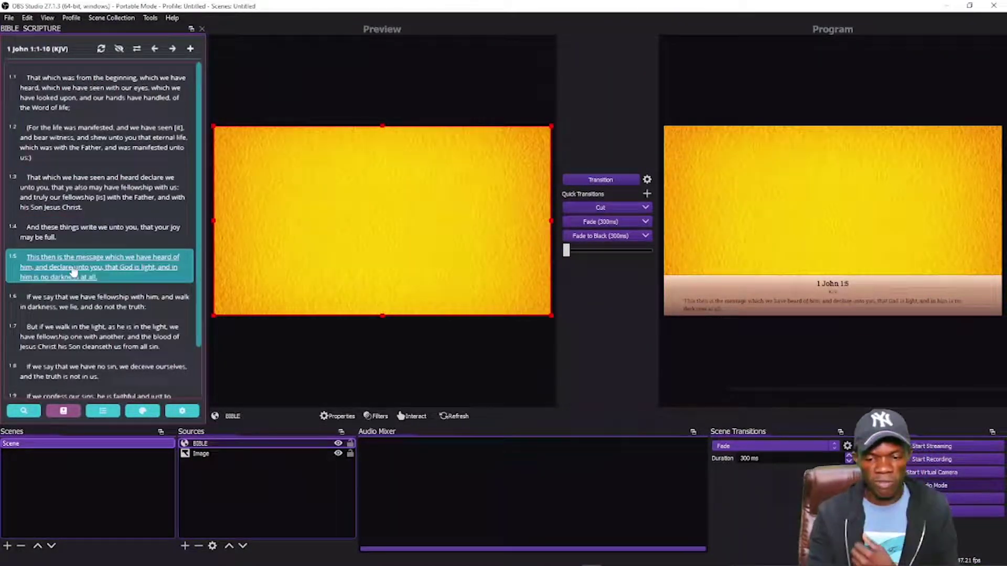
click(74, 307)
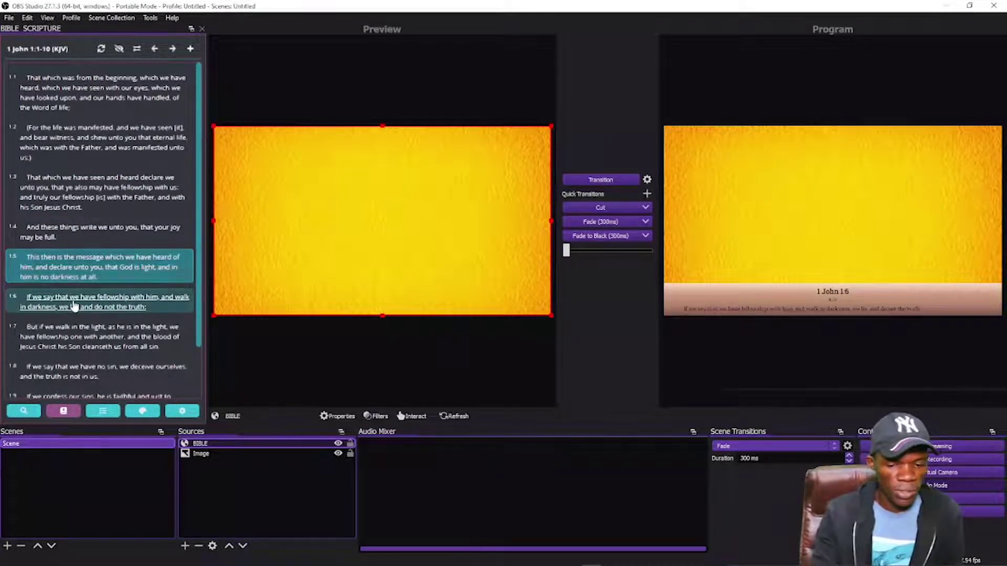
click(77, 337)
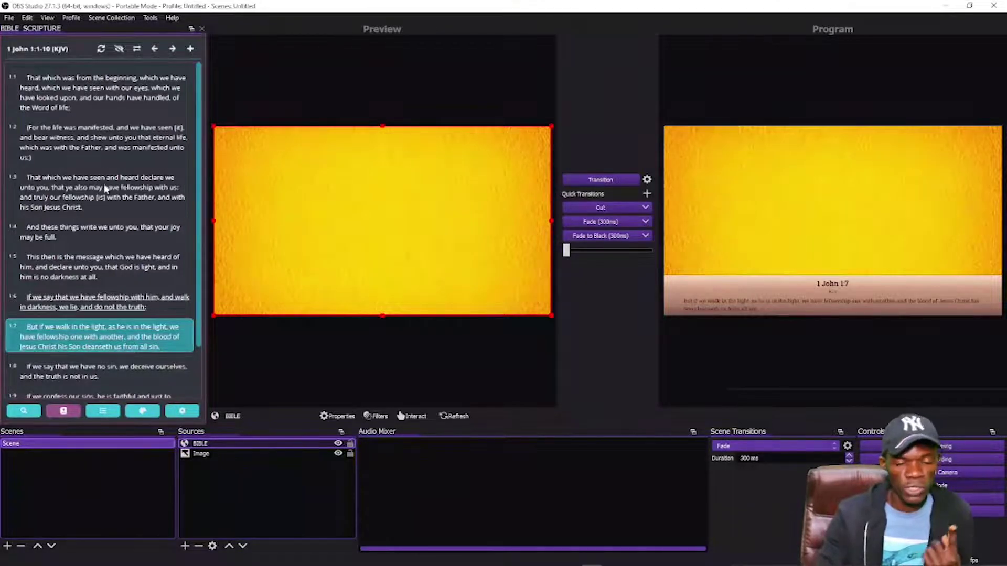
- Look over the 1 John 1:1-10 passage and add it to the scripture list
scroll(105, 187, down, 1)
scroll(106, 191, up, 1)
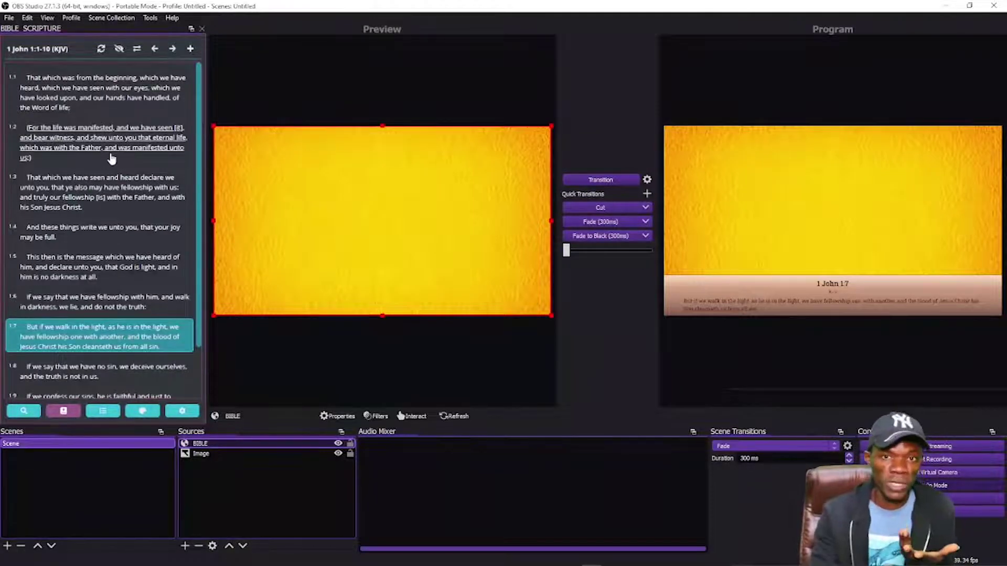
scroll(111, 160, down, 2)
scroll(110, 152, up, 2)
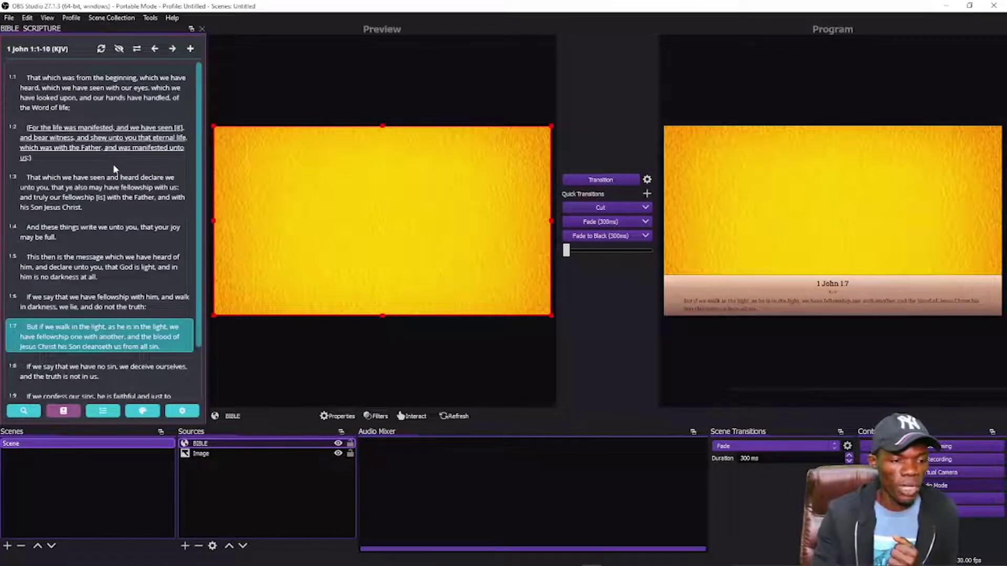
click(191, 49)
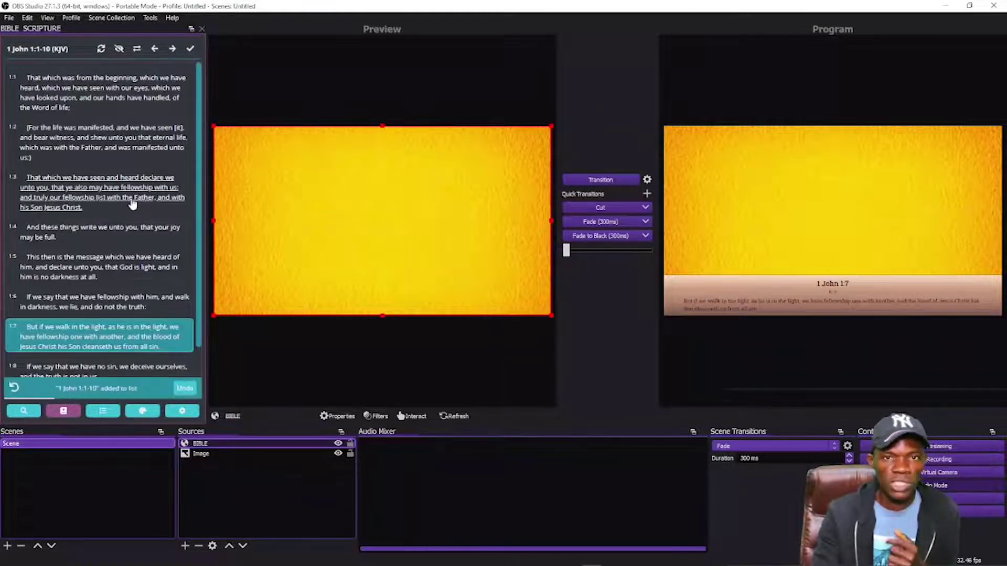
- Change the Bible Query reference to 1 John 2, submit it, and look through the chapter's verses
click(23, 410)
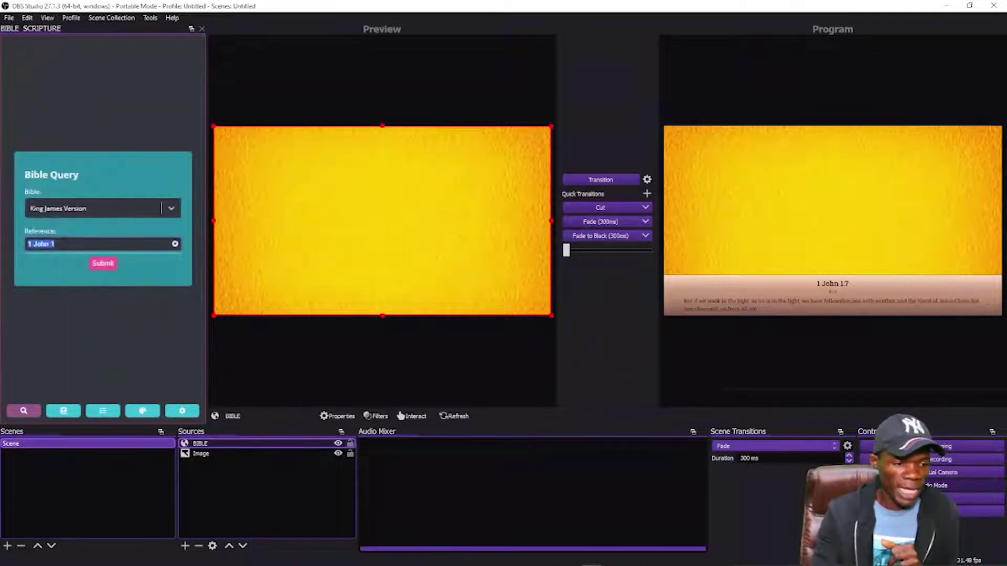
key(BackSpace)
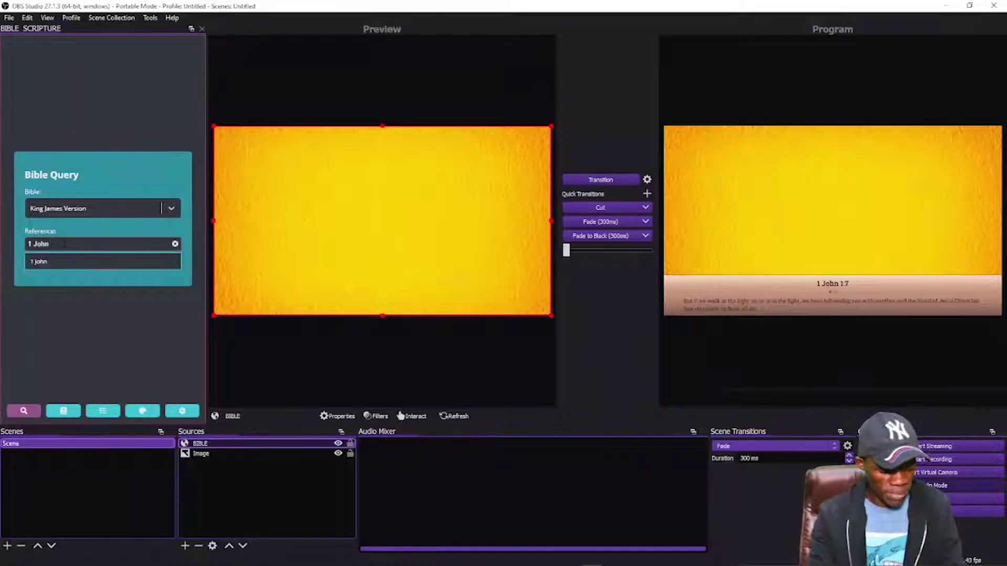
text(2)
click(103, 265)
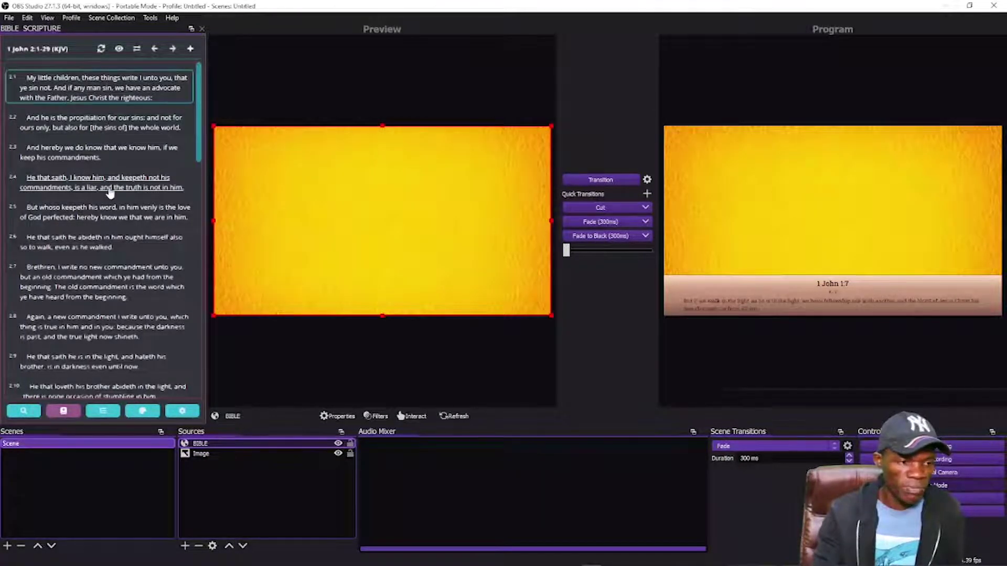
scroll(133, 220, down, 5)
scroll(132, 220, up, 4)
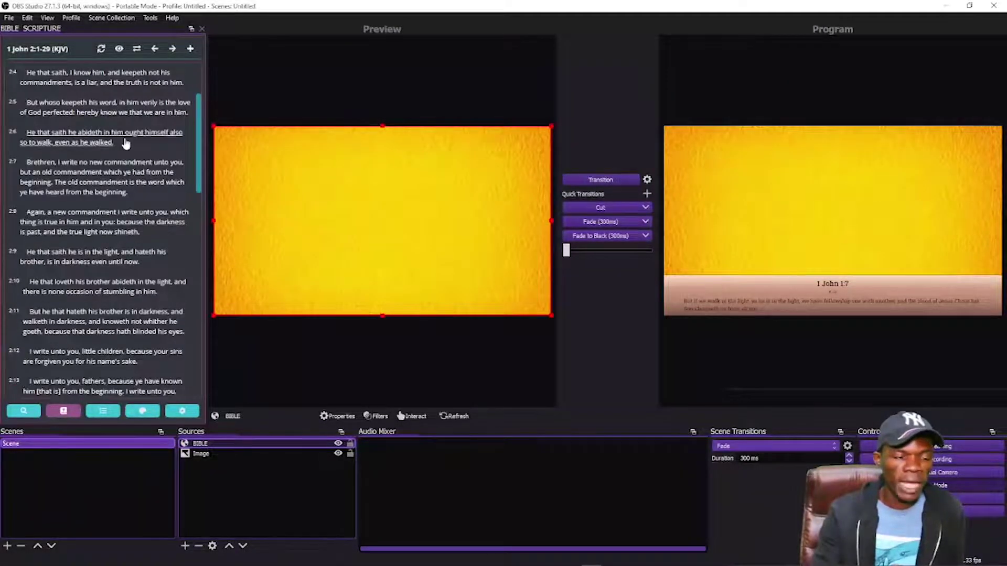
scroll(126, 142, down, 4)
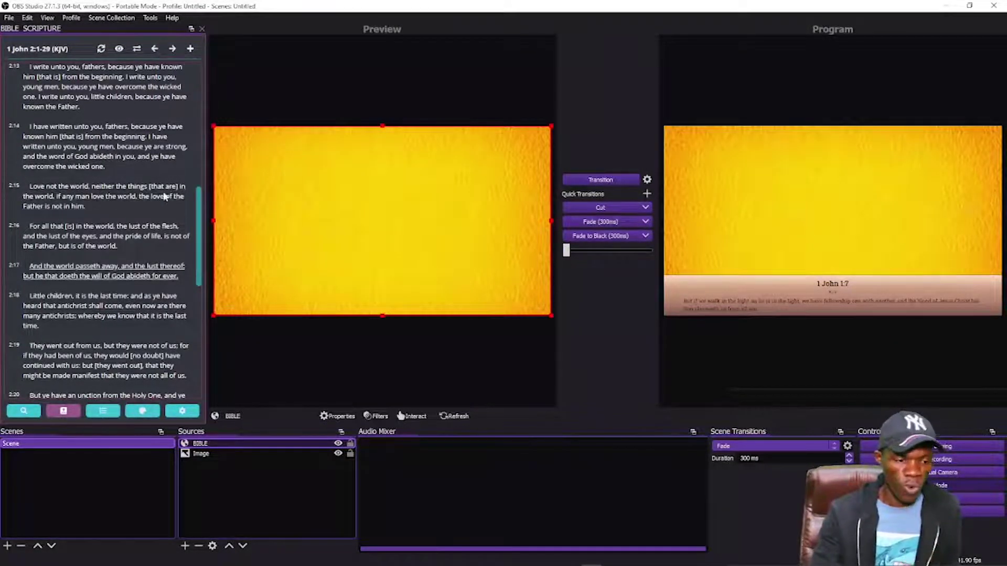
- Open the scripture list and remove the Genesis 1:1-31 (KJV) passage from it
click(102, 412)
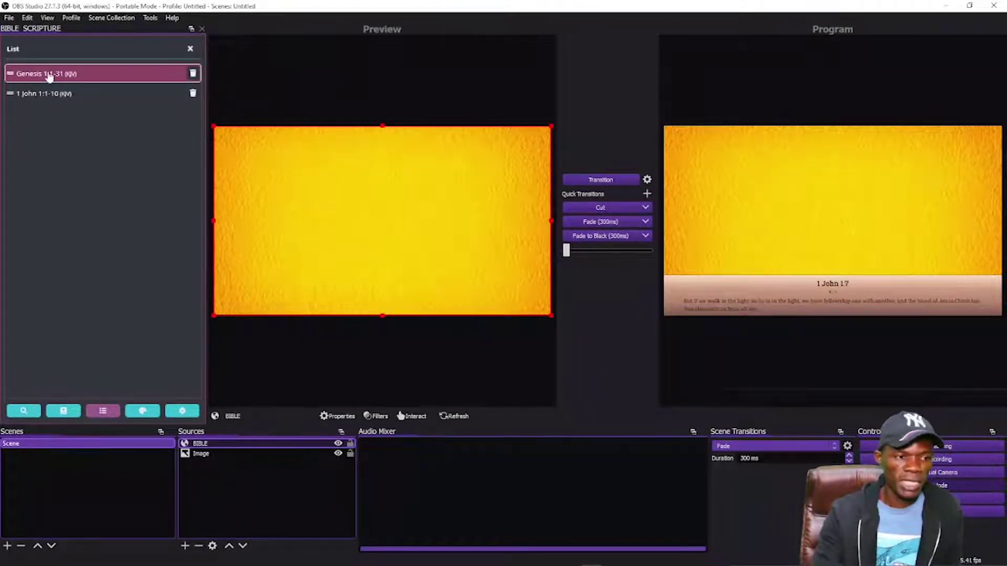
click(52, 93)
click(168, 75)
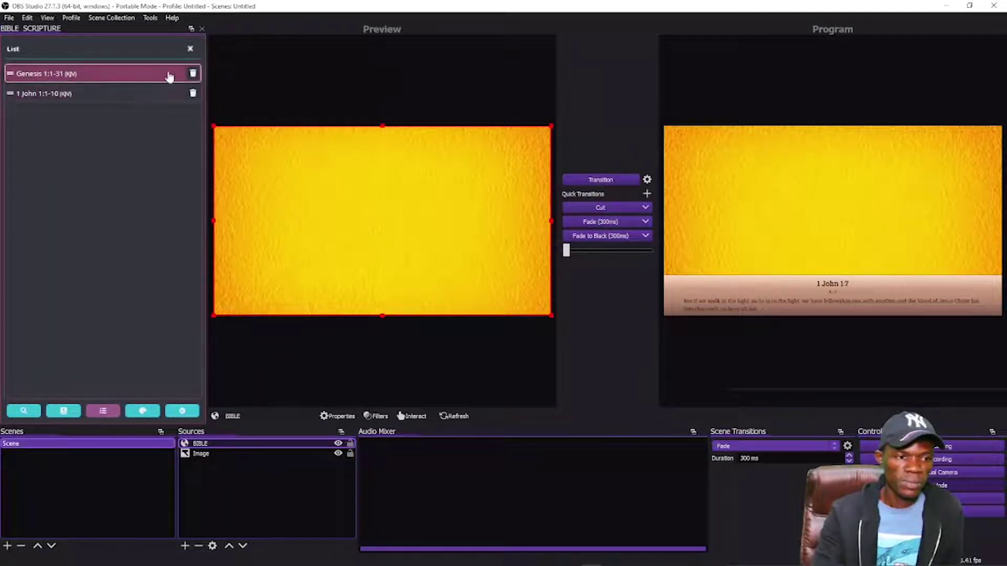
click(191, 74)
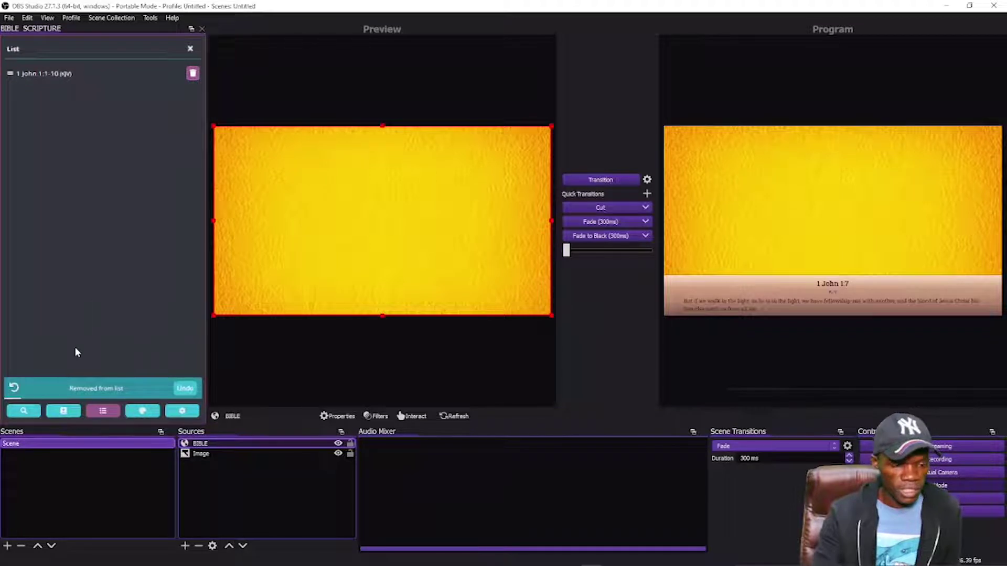
- Revisit the Bible Query form, then open the plugin settings and look through them down to the keyboard shortcuts section
click(18, 412)
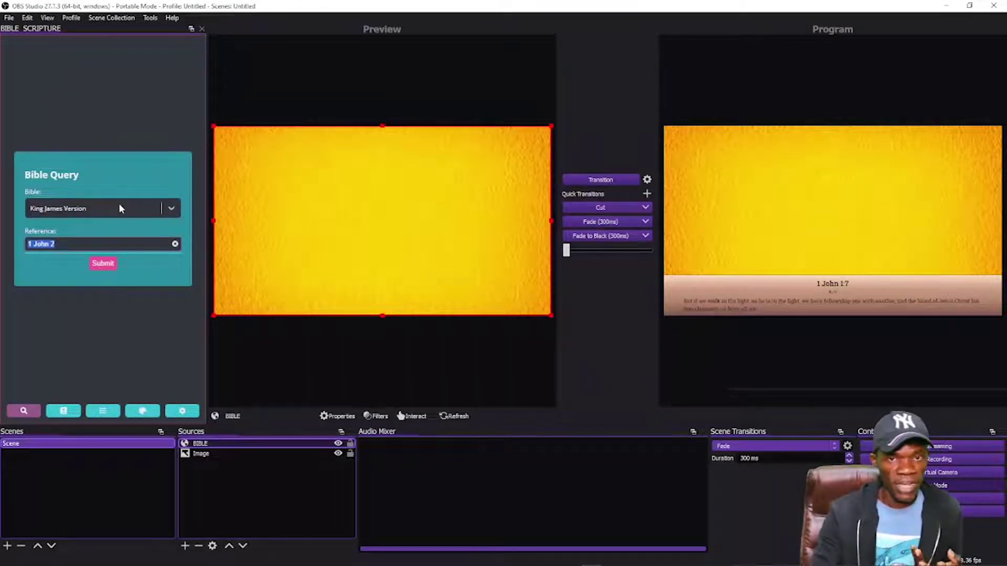
click(107, 327)
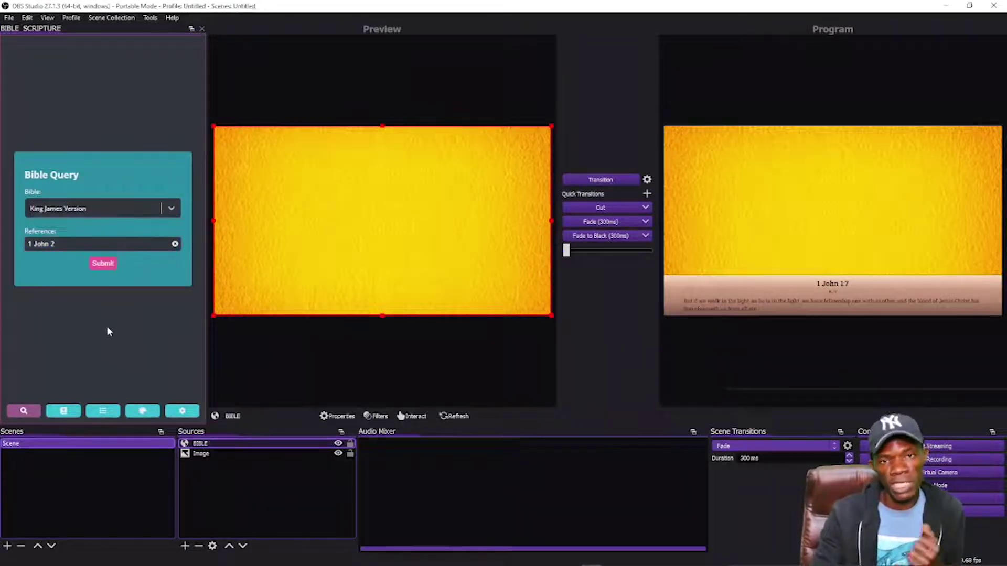
click(181, 411)
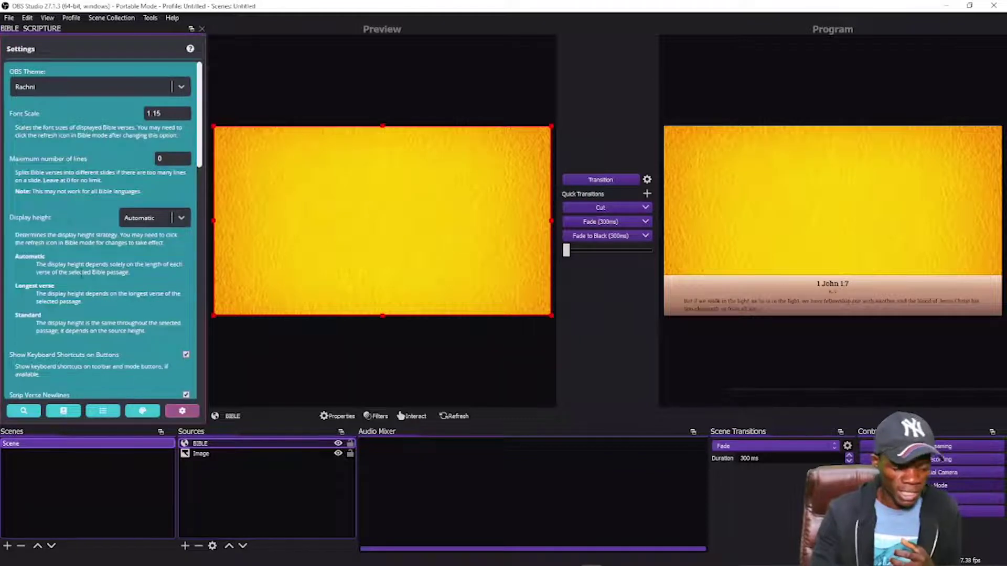
scroll(81, 285, down, 3)
scroll(81, 285, down, 3)
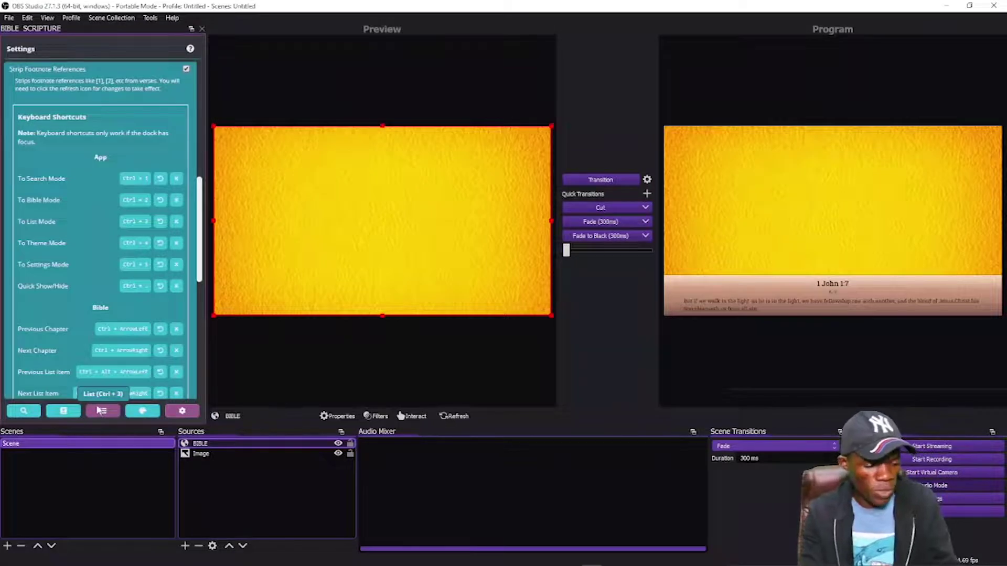
- Cycle the Bible dock through its search, Bible, list and theme modes, ending back in settings mode
key(ctrl+1)
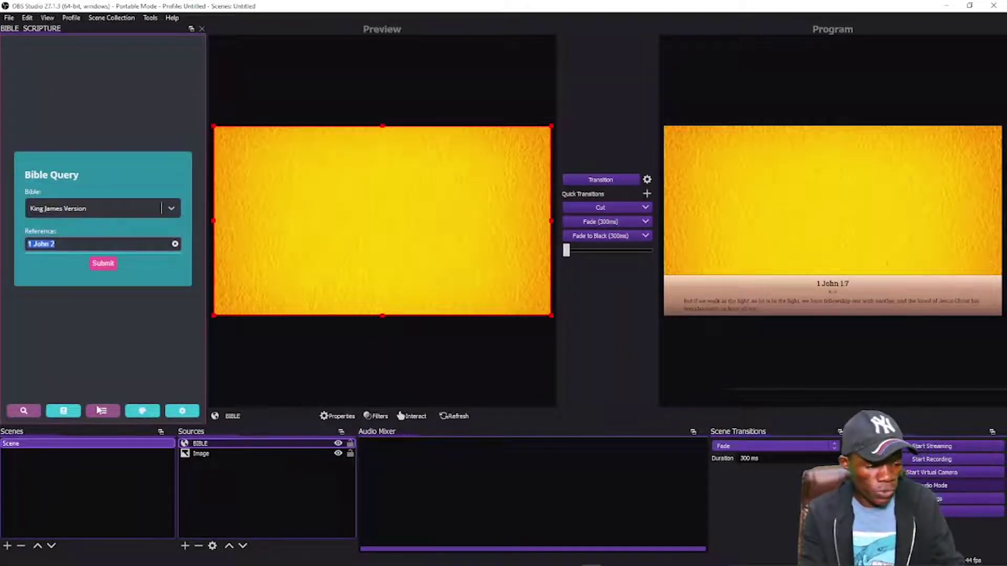
key(ctrl+2)
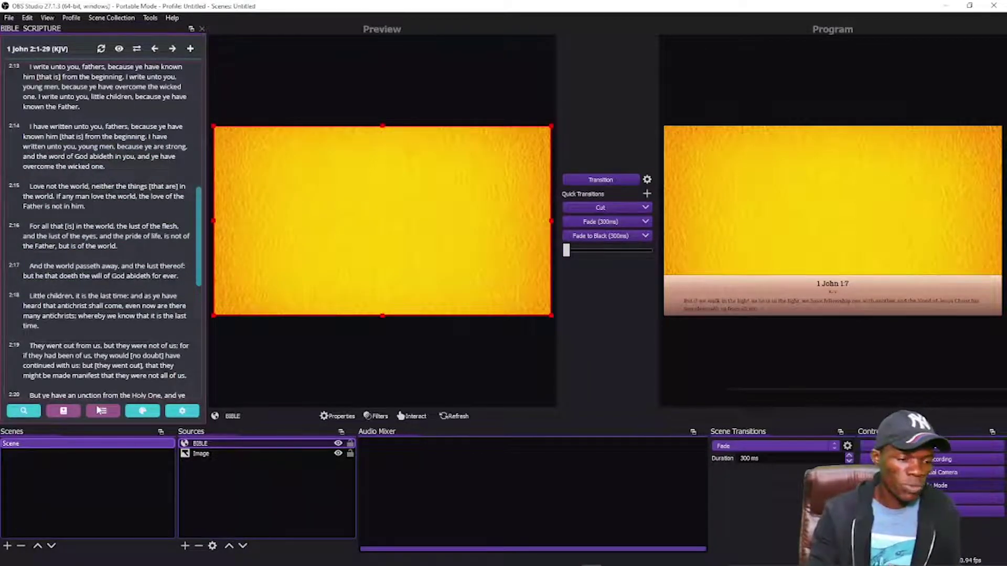
click(101, 410)
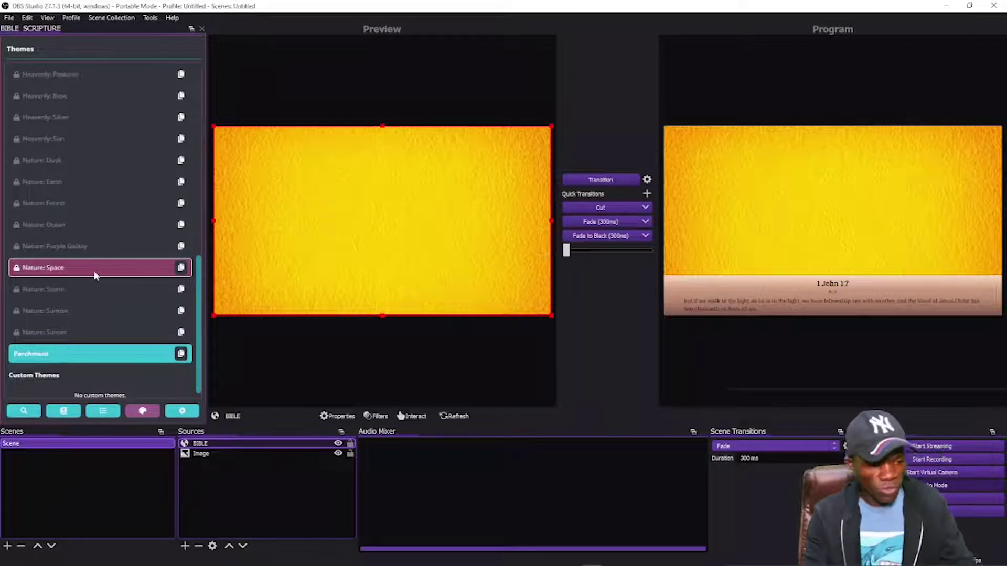
key(ctrl+5)
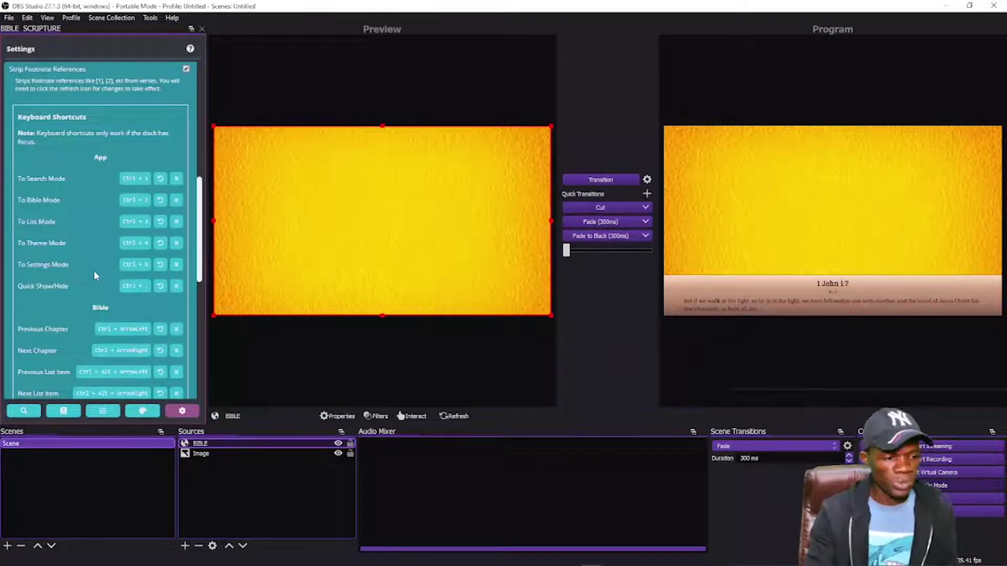
- Examine the App, Bible and List keyboard shortcuts and the Advanced options in the plugin settings
scroll(83, 277, down, 2)
scroll(83, 278, up, 2)
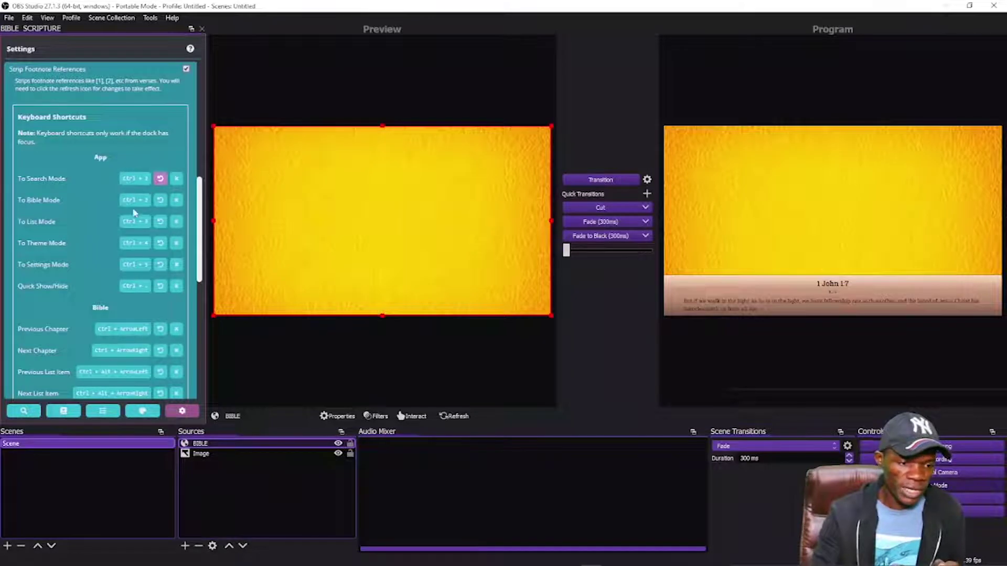
key(ctrl+3)
key(ctrl+2)
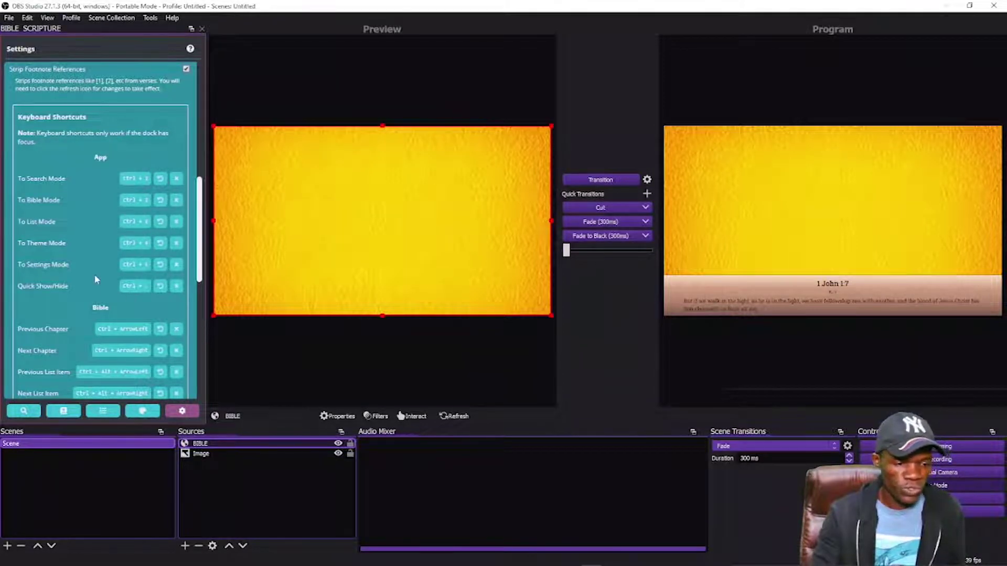
scroll(94, 275, down, 2)
key(ctrl+Left)
key(ctrl+Left)
key(ctrl+Left)
key(ctrl+Left)
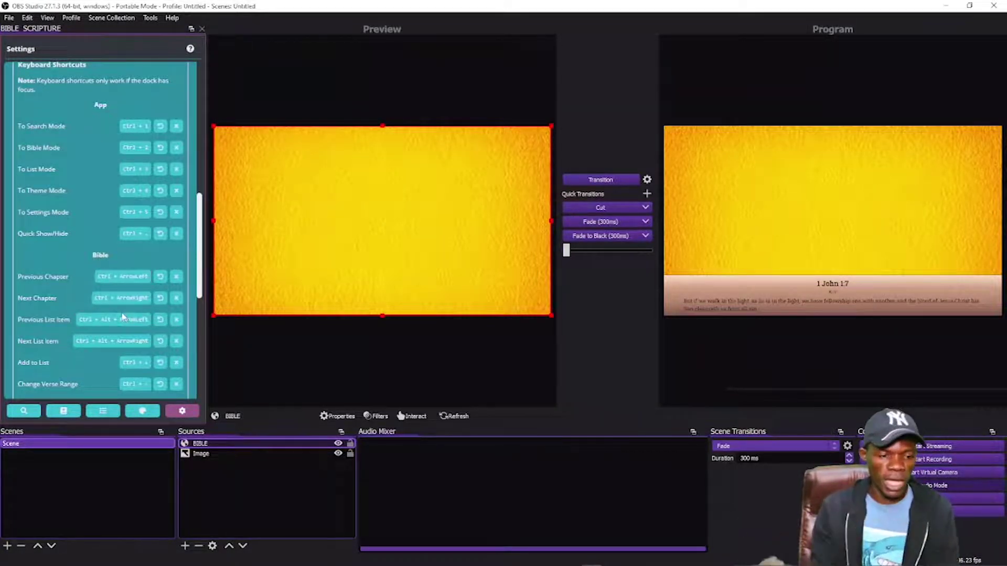
scroll(83, 302, down, 5)
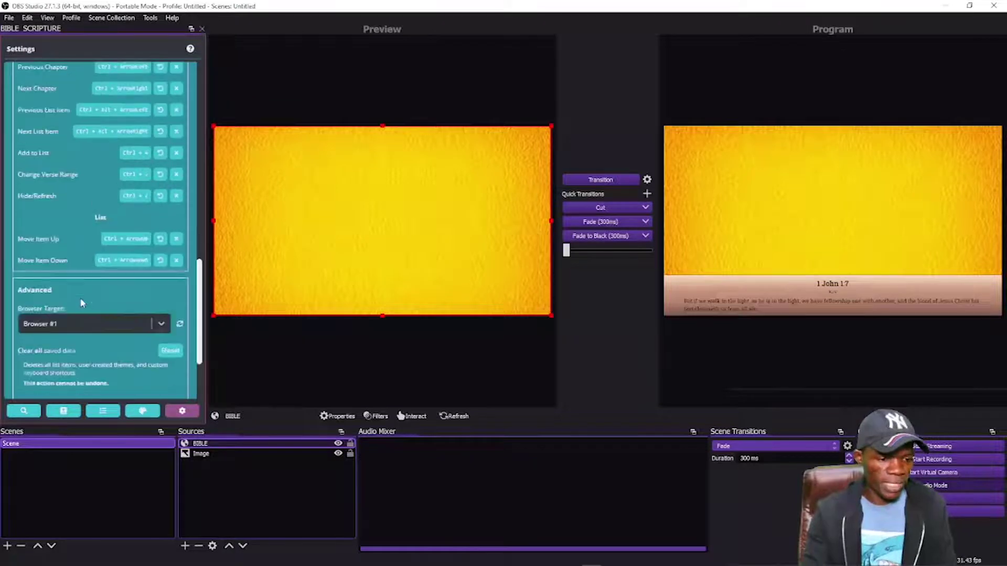
scroll(81, 303, up, 3)
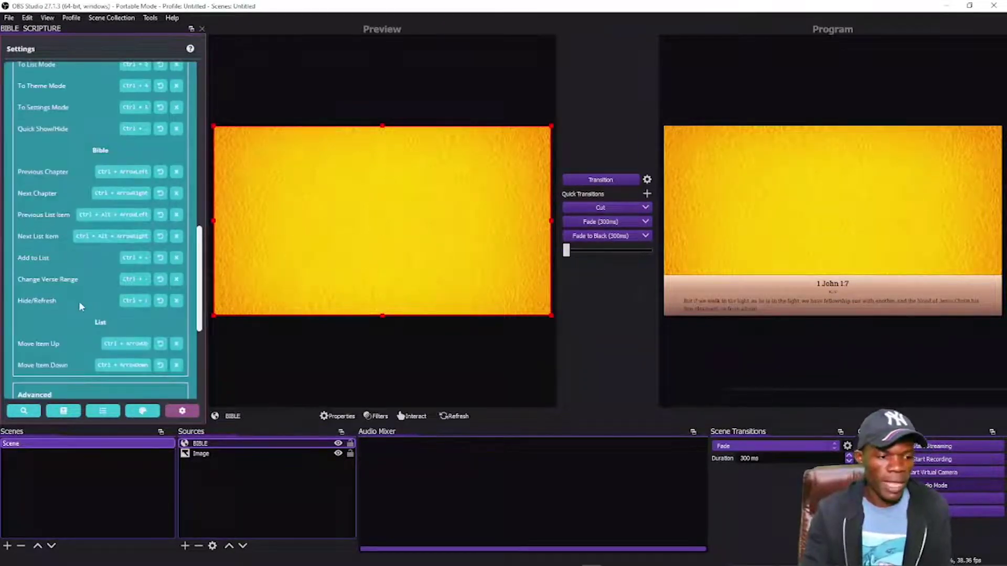
scroll(80, 304, up, 3)
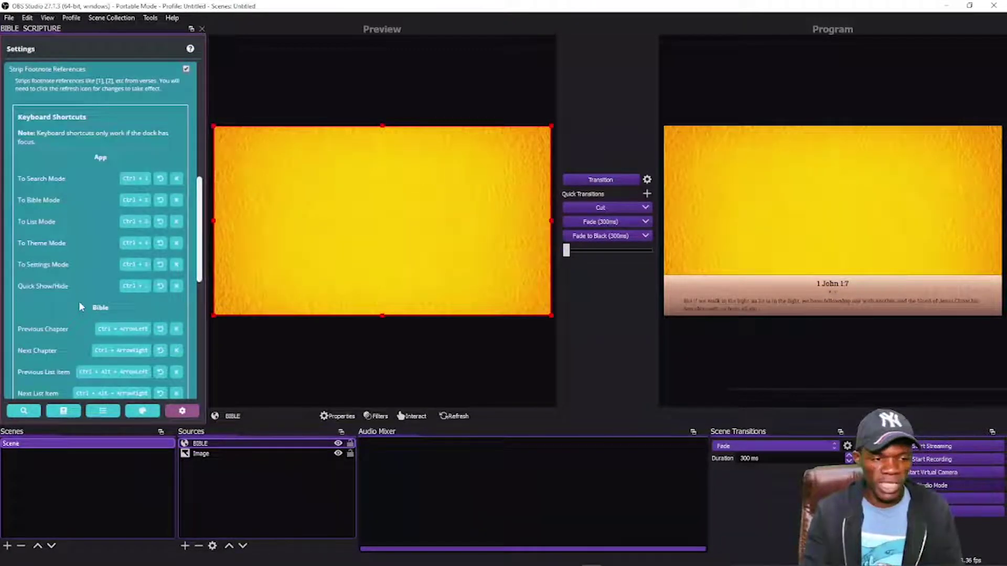
scroll(78, 301, up, 9)
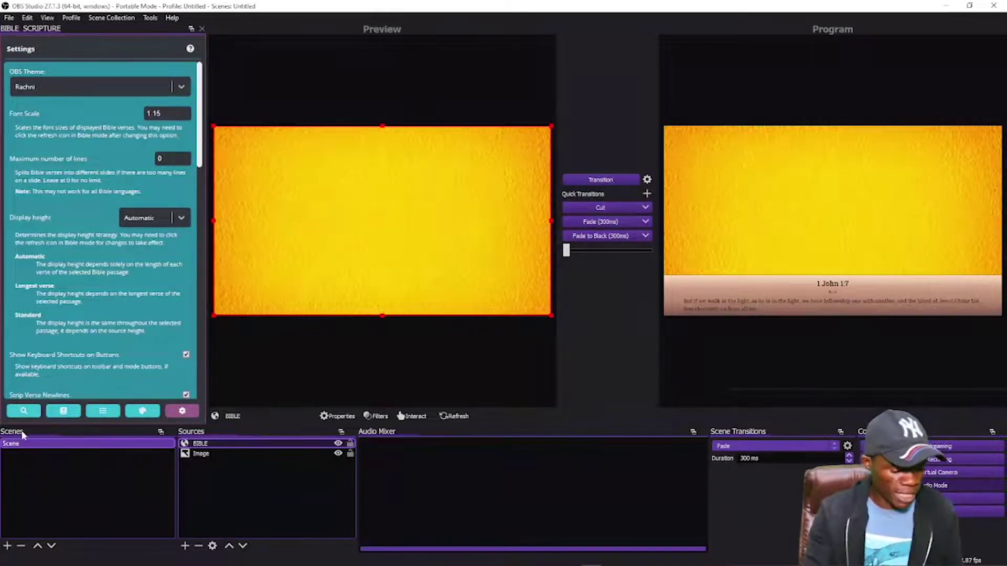
- Try the Acri, Rachni and Dark options for the plugin's OBS Theme, finishing with Acri
click(23, 410)
click(98, 112)
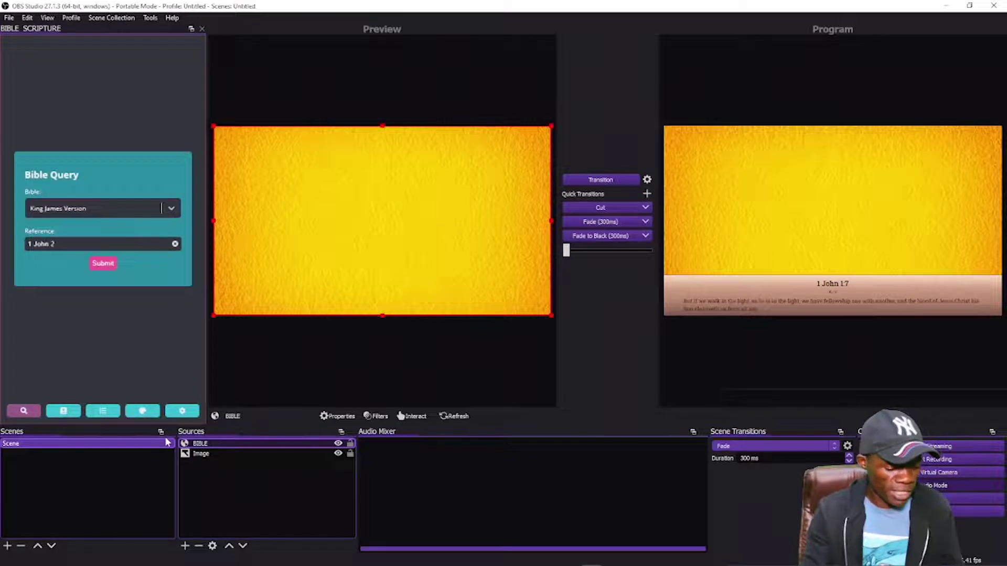
click(182, 411)
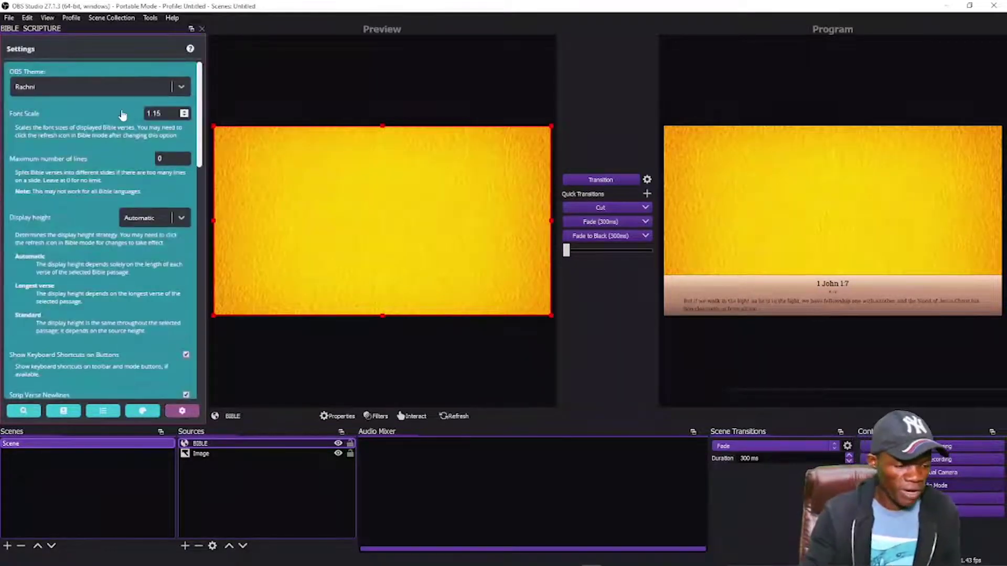
click(180, 90)
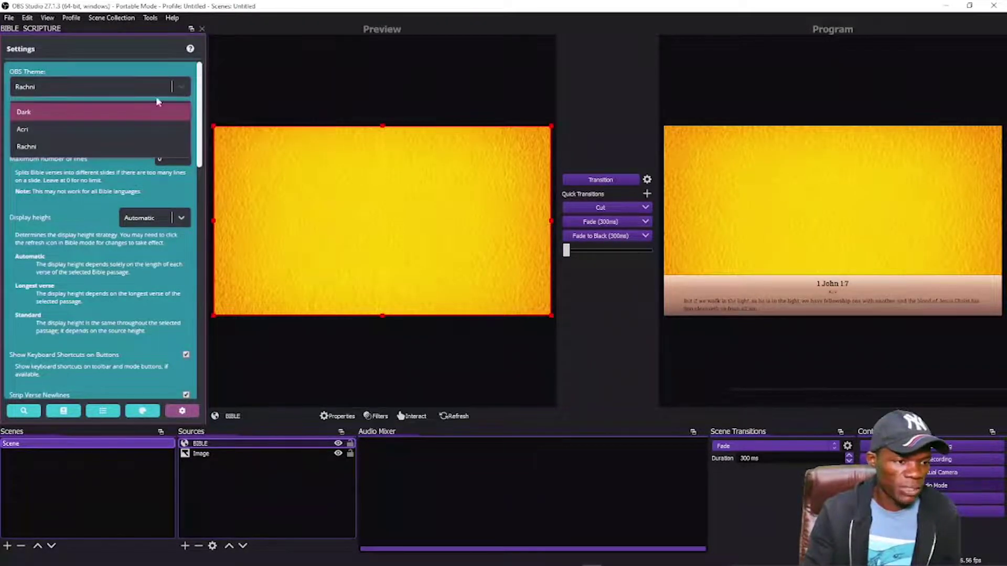
click(26, 130)
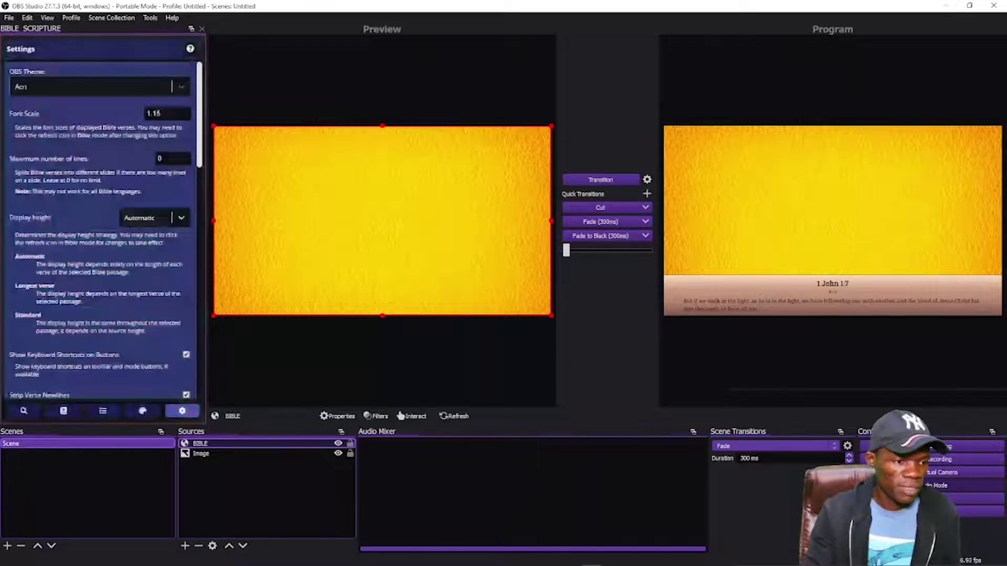
click(179, 88)
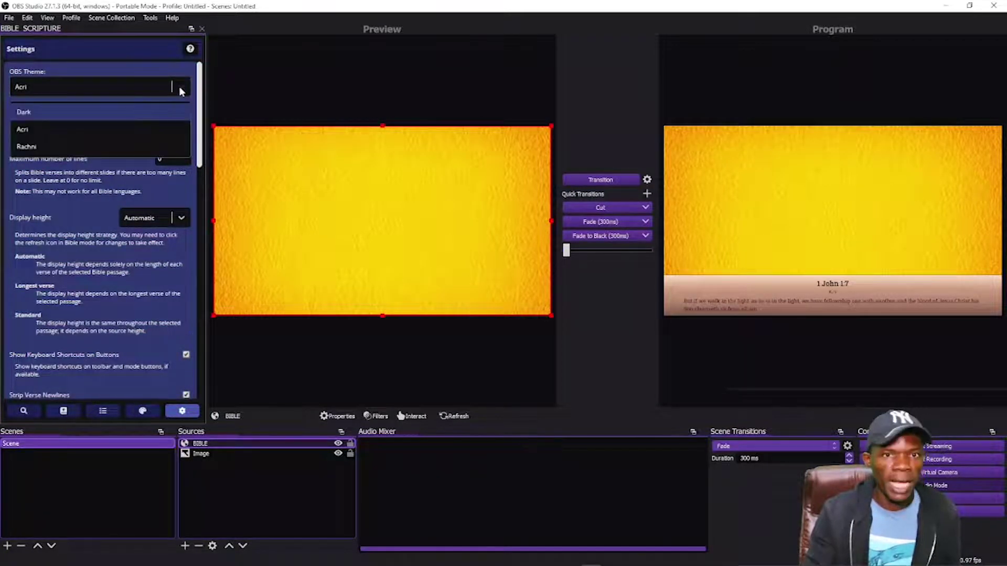
click(29, 148)
click(181, 87)
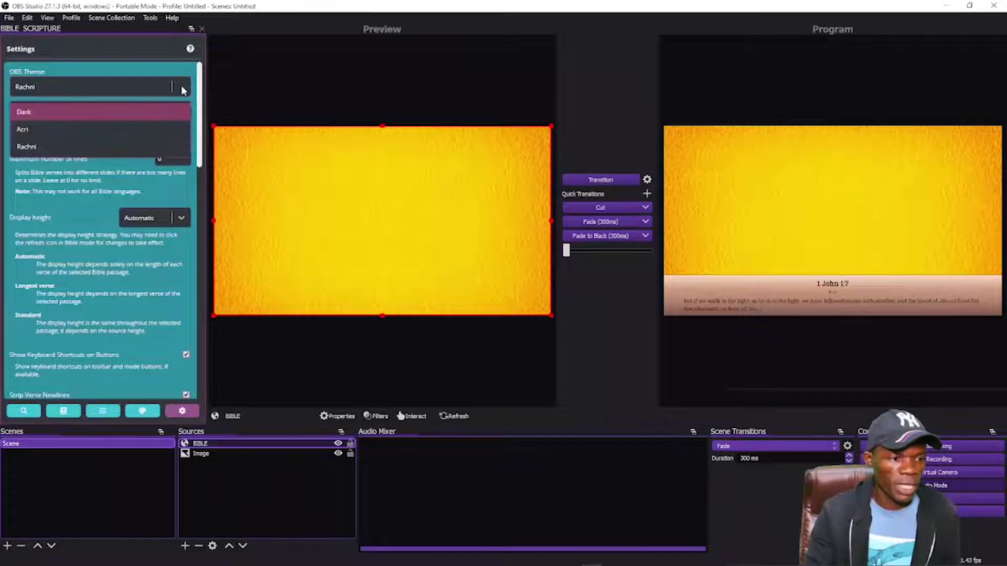
click(35, 112)
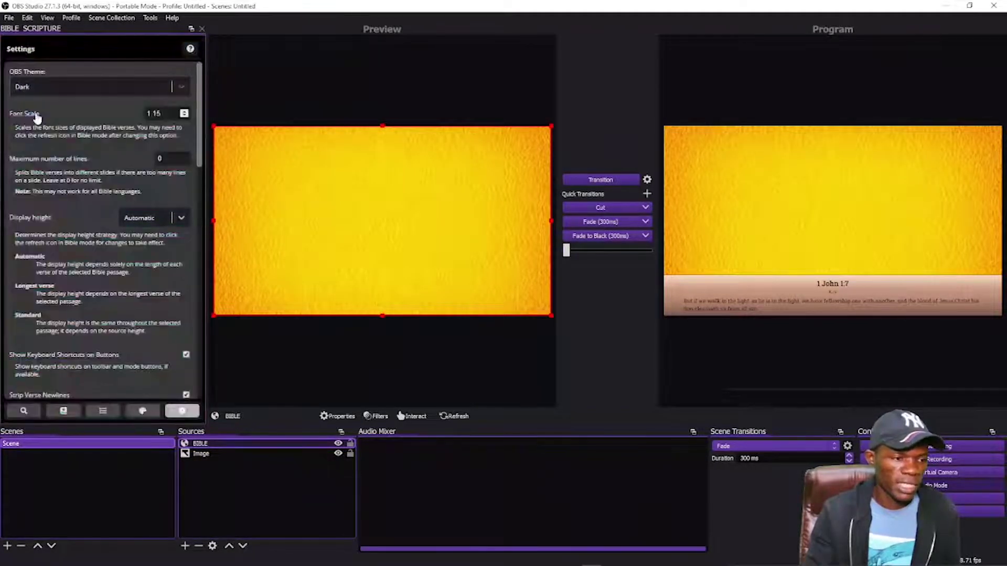
click(181, 89)
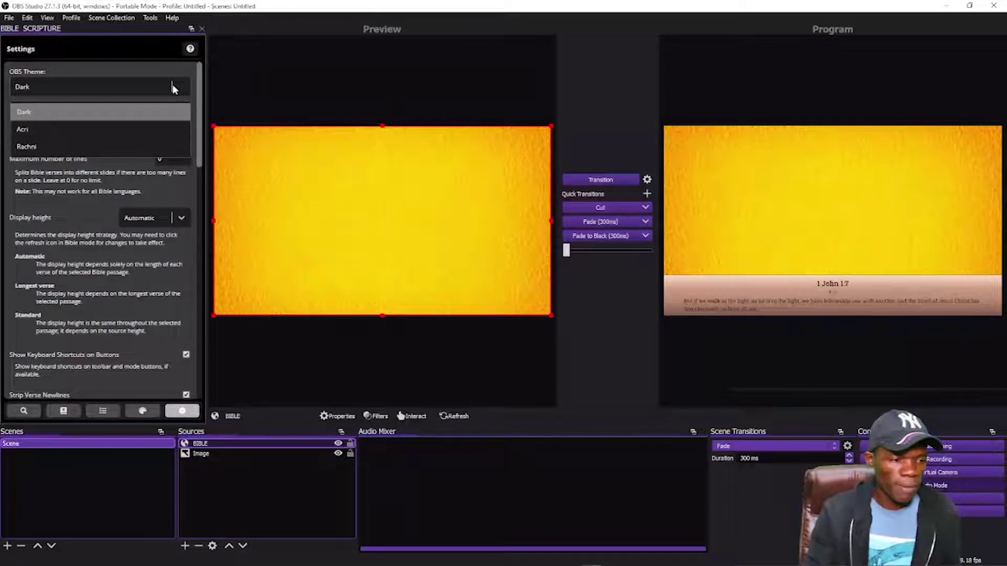
click(41, 135)
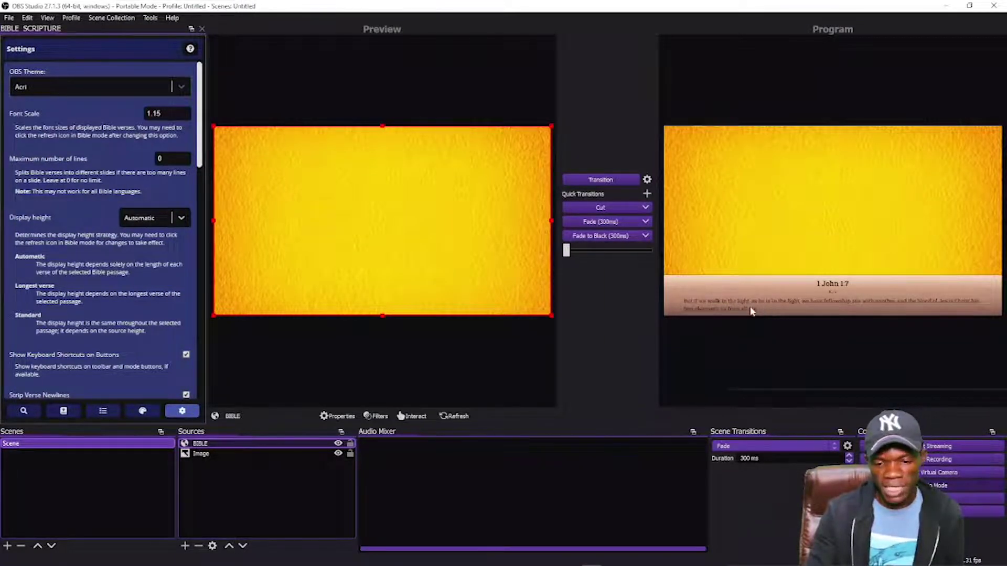
- Raise the plugin's Font Scale in increments up to 1.4 to enlarge the displayed verse
click(162, 113)
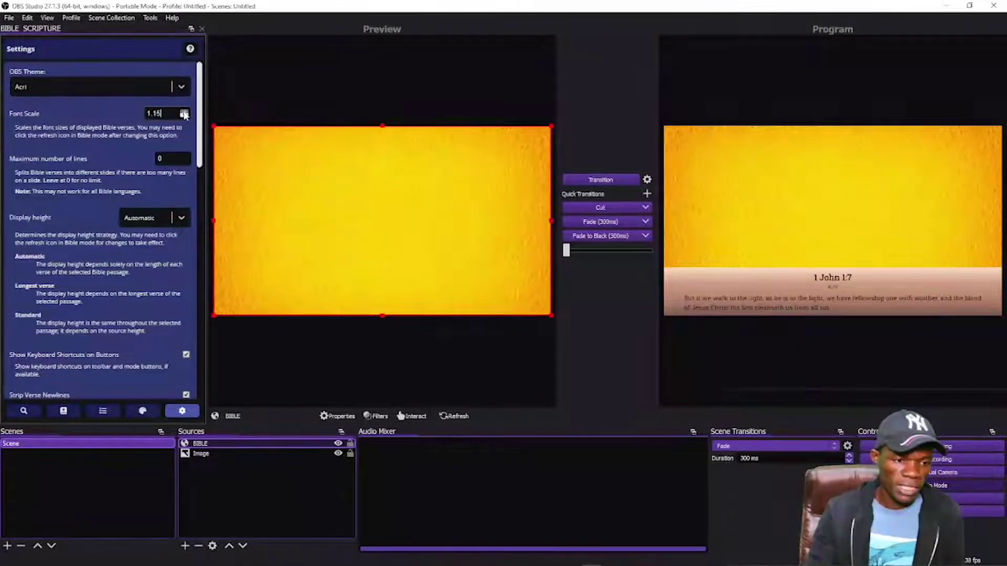
click(184, 113)
click(184, 112)
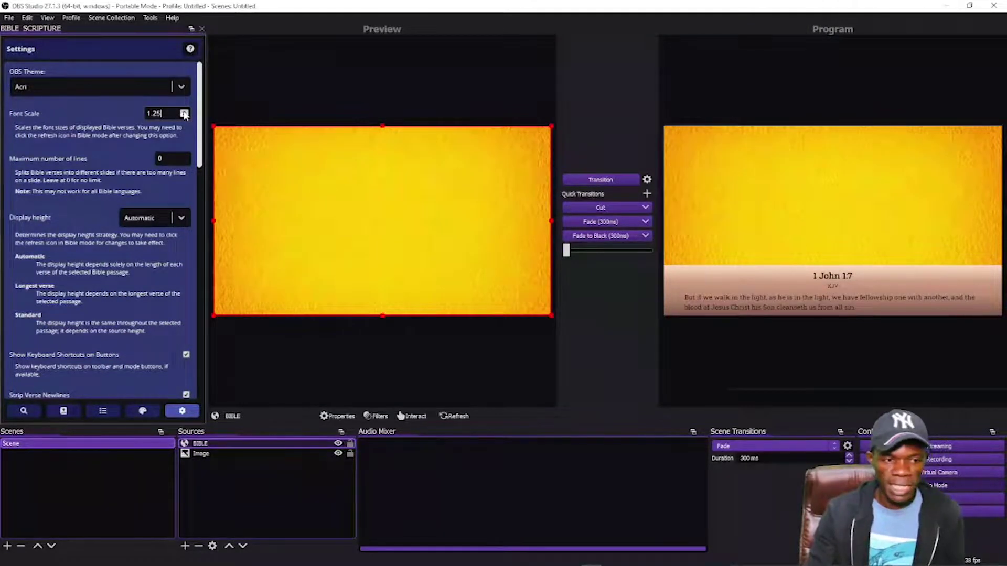
click(185, 113)
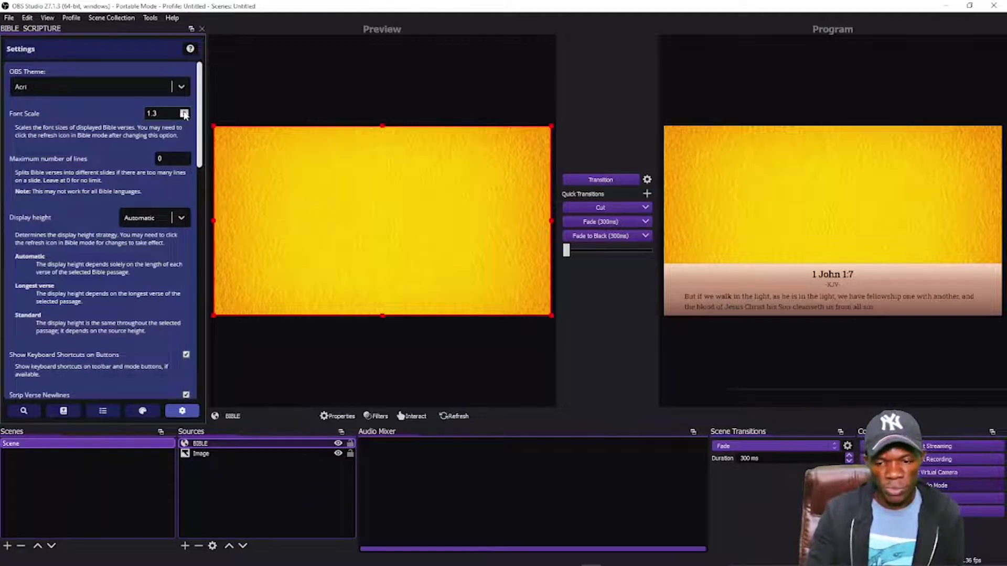
click(184, 112)
click(184, 113)
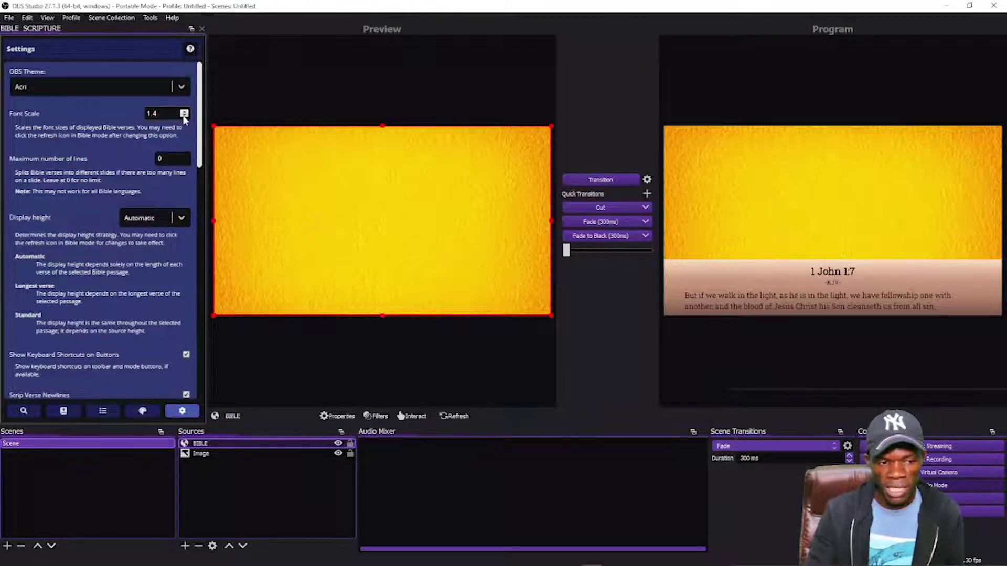
- Lower the plugin's Font Scale in increments to 1.05
click(184, 116)
click(184, 116)
click(184, 115)
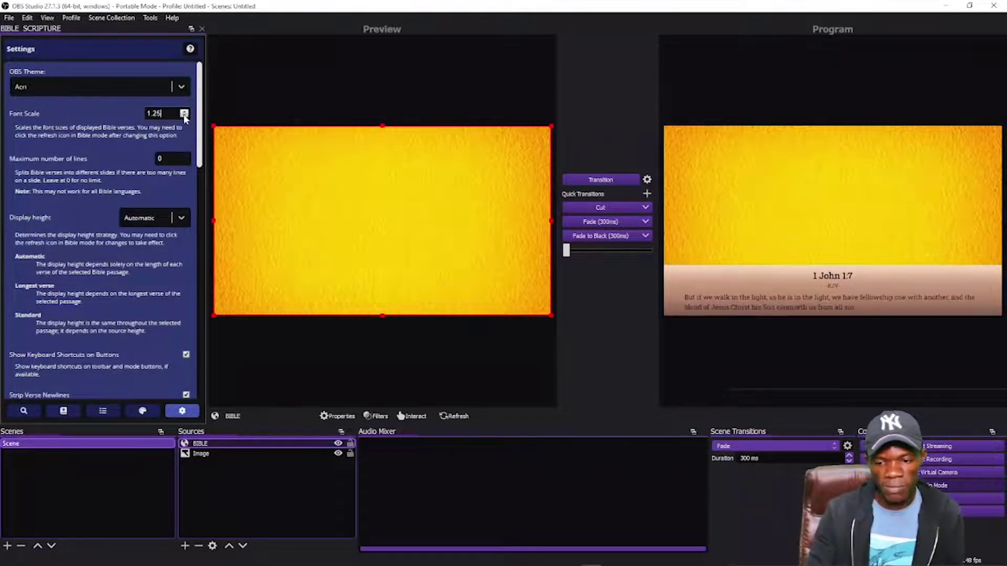
click(184, 116)
click(184, 116)
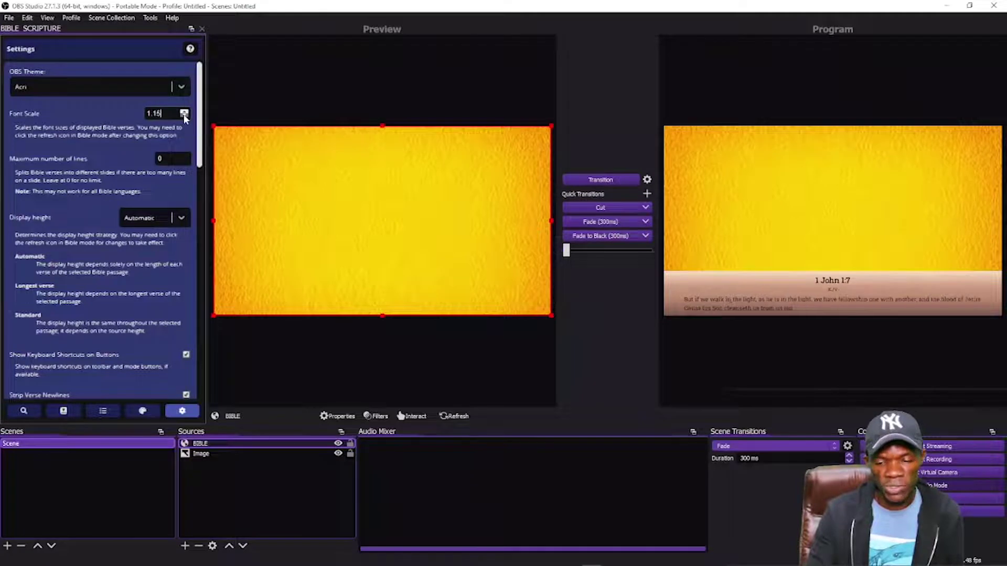
click(184, 116)
click(184, 116)
- Review the plugin settings from Maximum number of lines and Display height through the keyboard shortcuts to the Advanced options
click(161, 158)
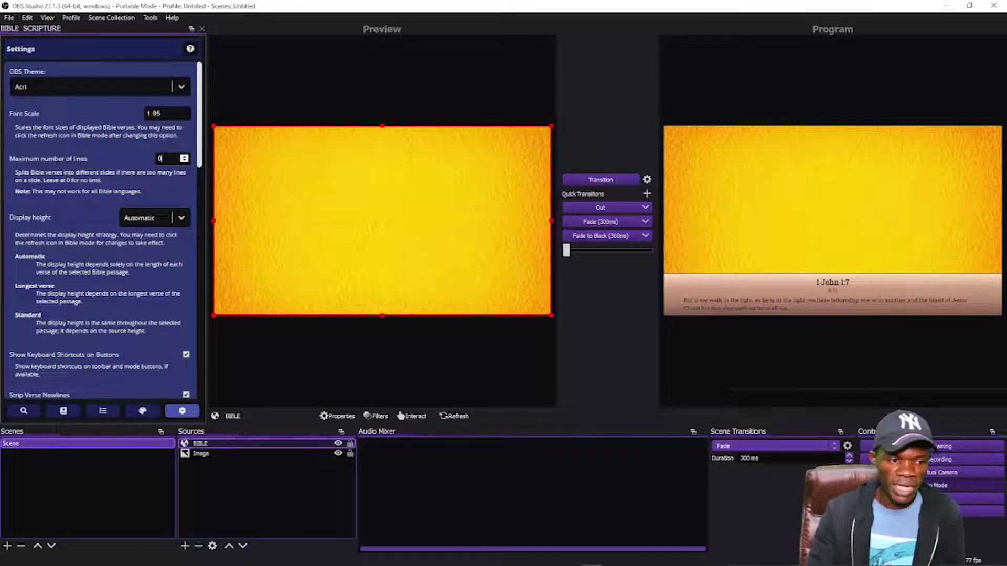
scroll(46, 182, down, 8)
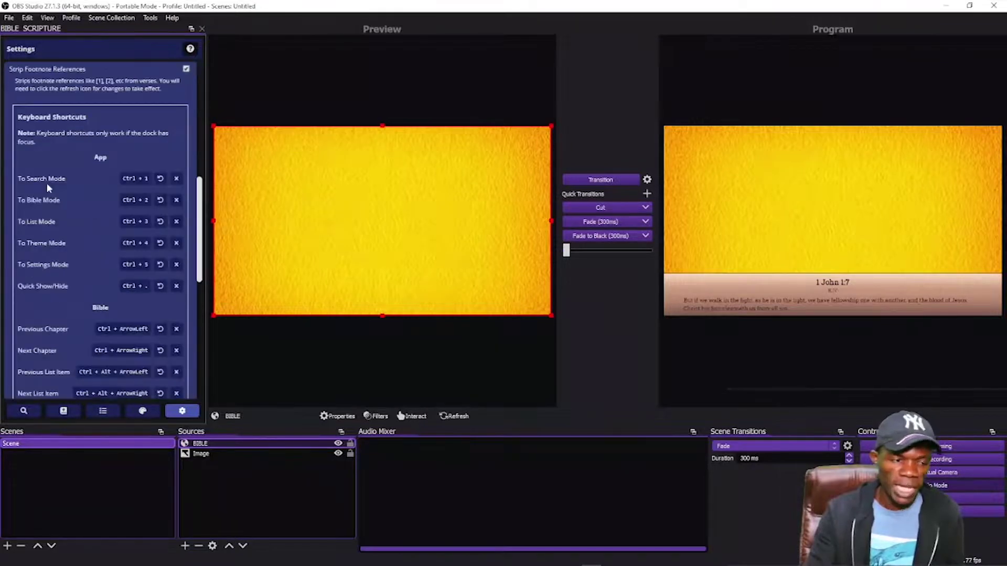
scroll(46, 183, up, 6)
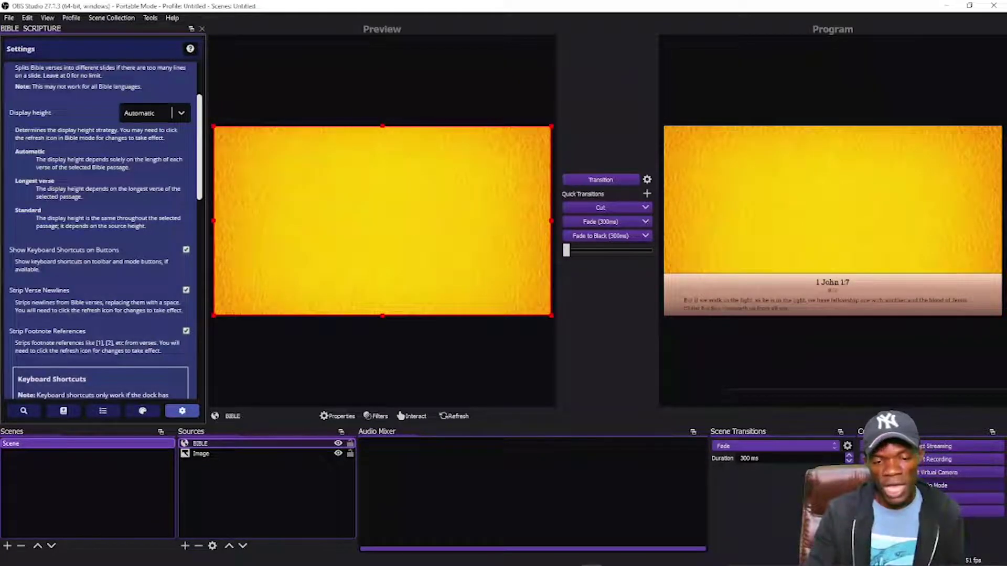
scroll(100, 226, up, 2)
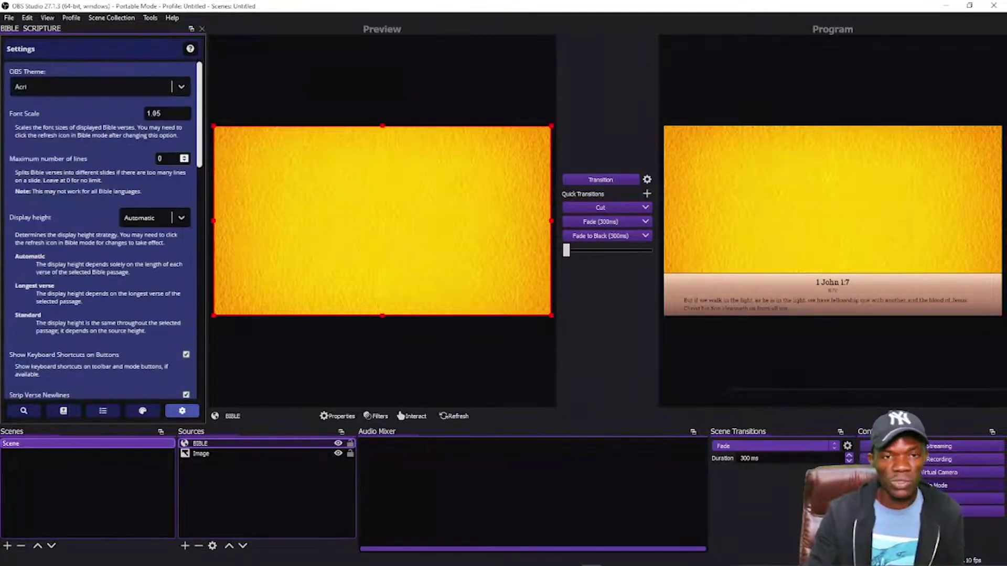
scroll(46, 183, down, 15)
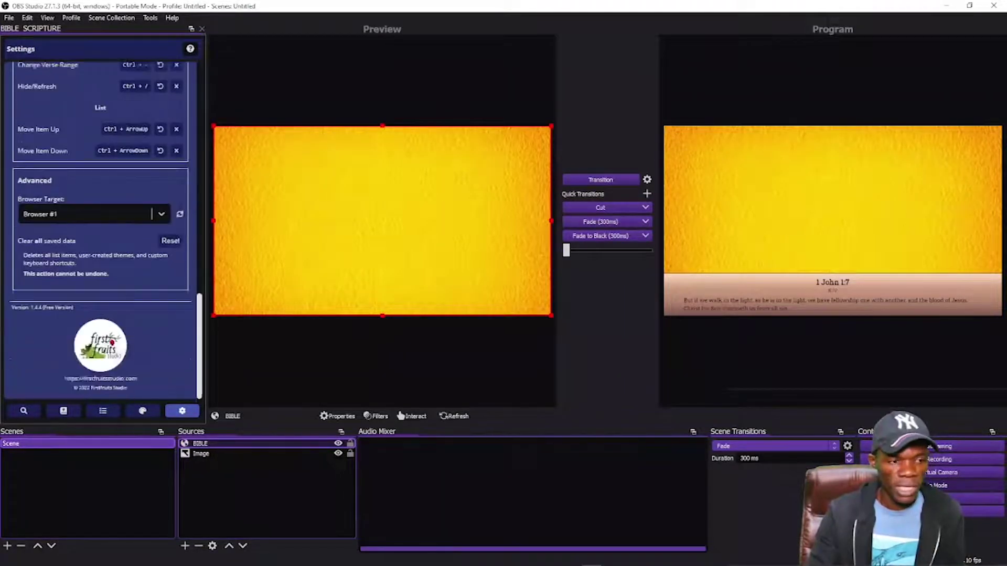
scroll(46, 182, up, 15)
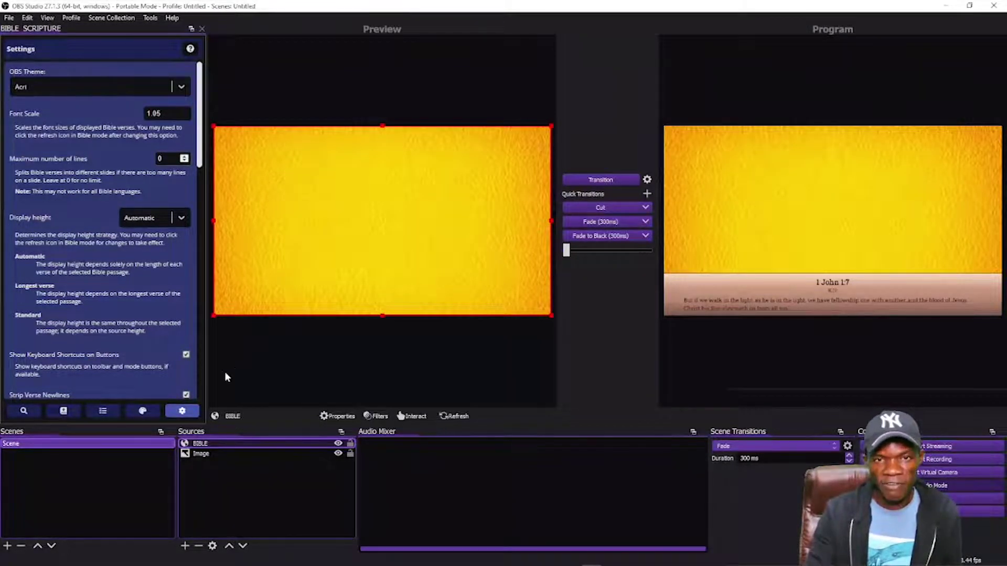
- Try the Default: Light and Default: Dark themes on the displayed verse, finishing with Parchment
click(150, 414)
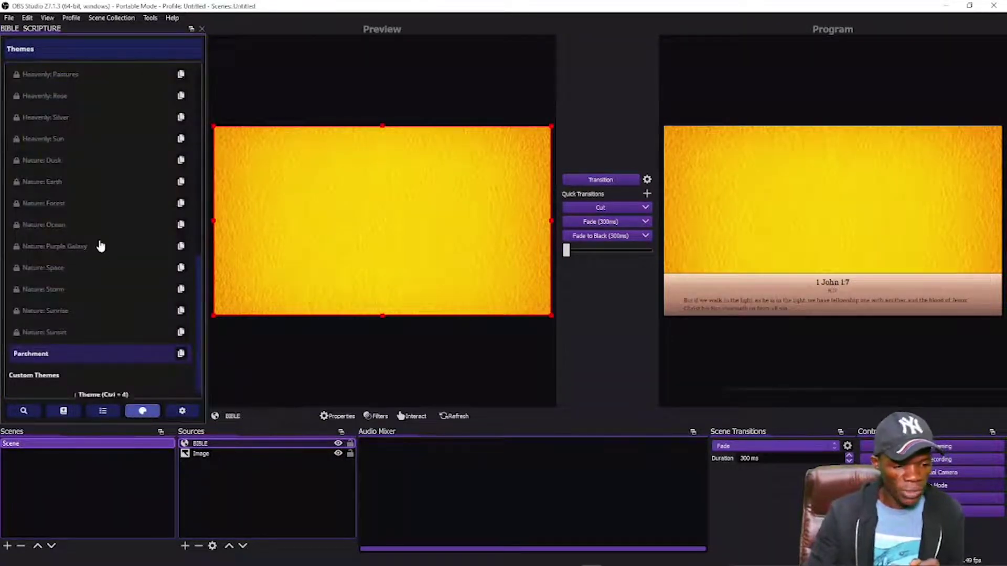
scroll(100, 246, up, 10)
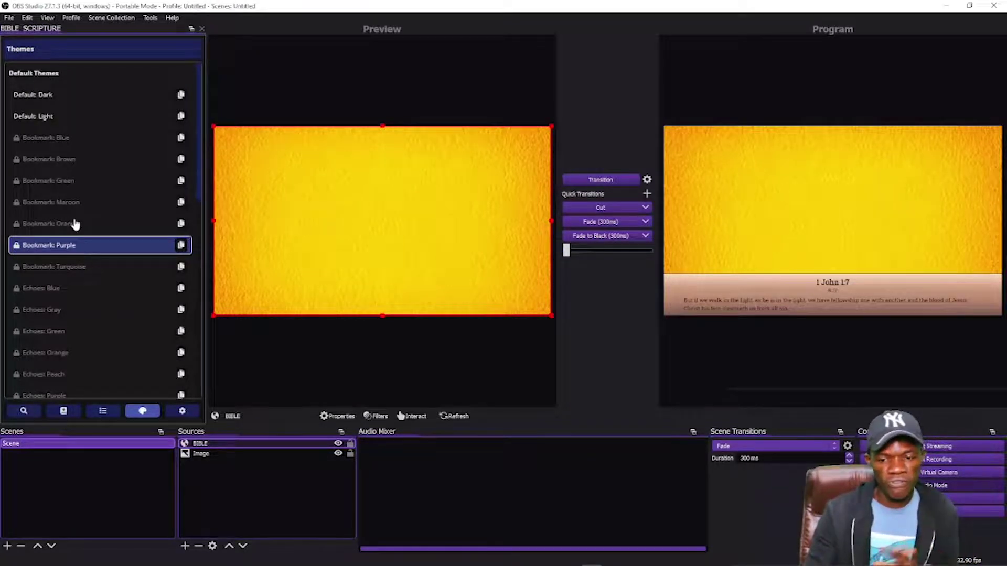
click(59, 204)
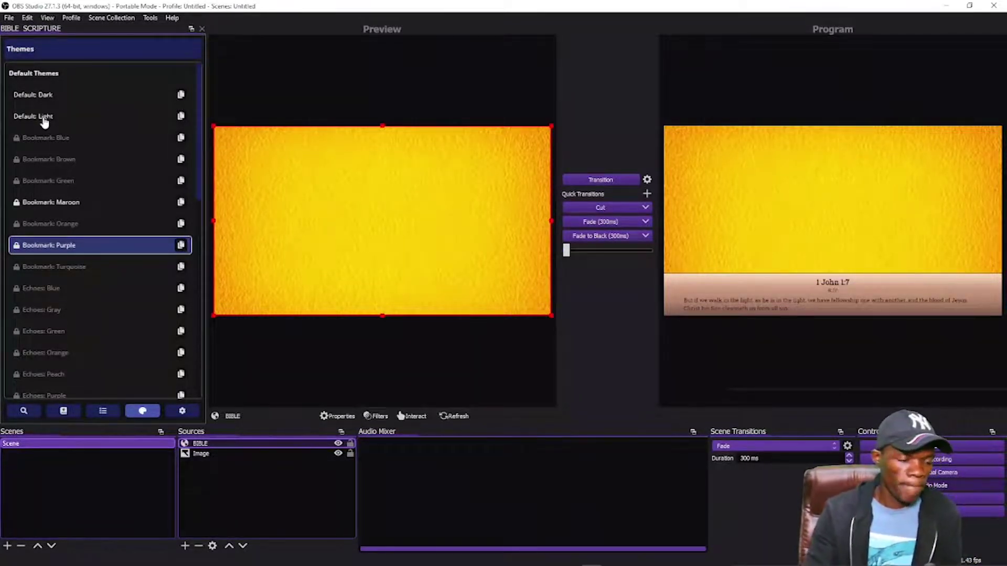
click(40, 98)
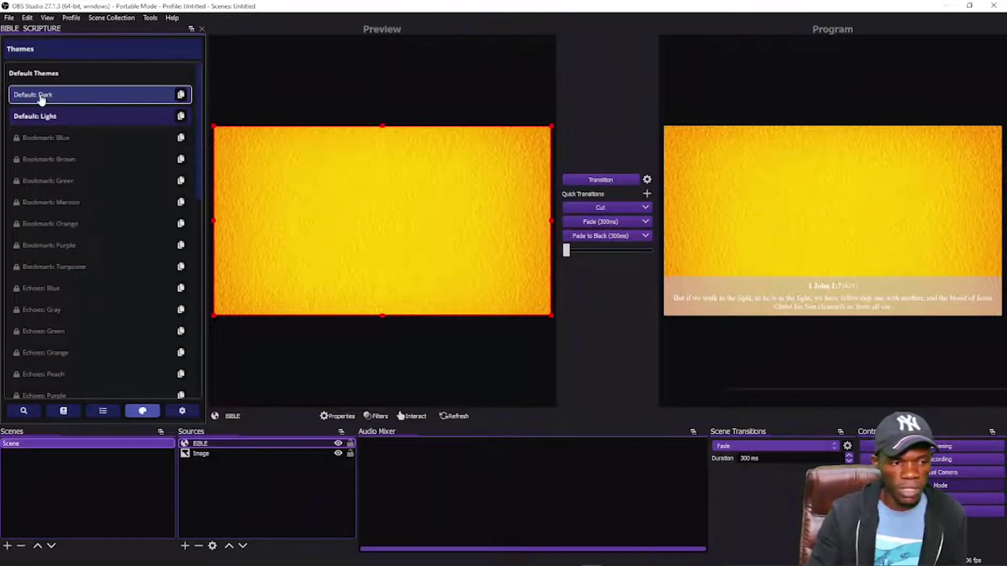
click(37, 119)
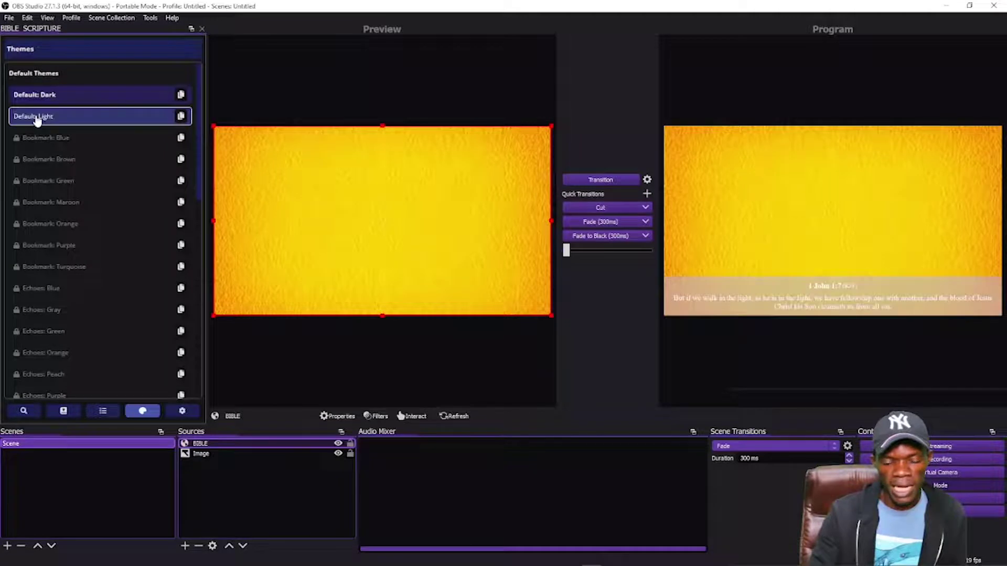
scroll(67, 245, down, 10)
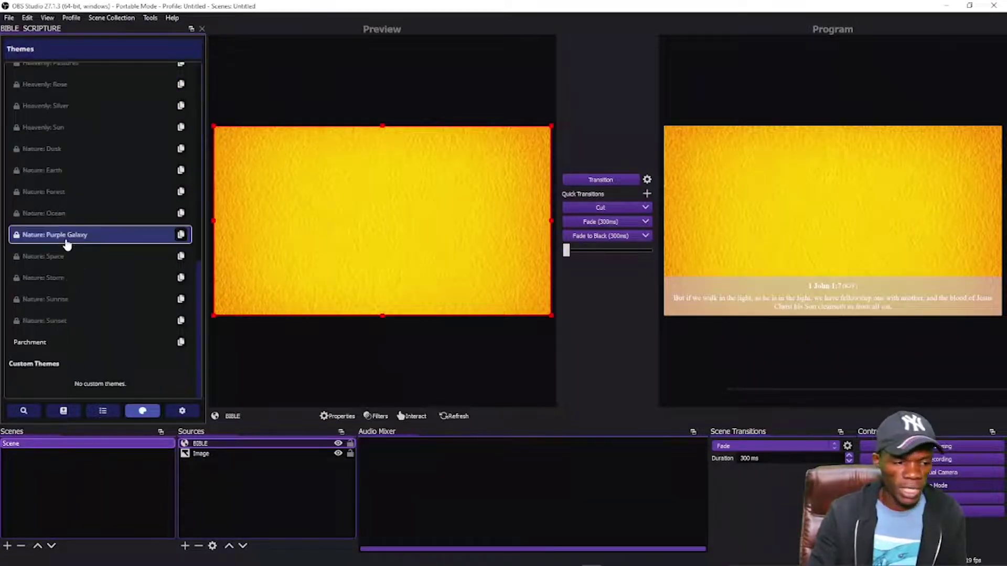
click(32, 345)
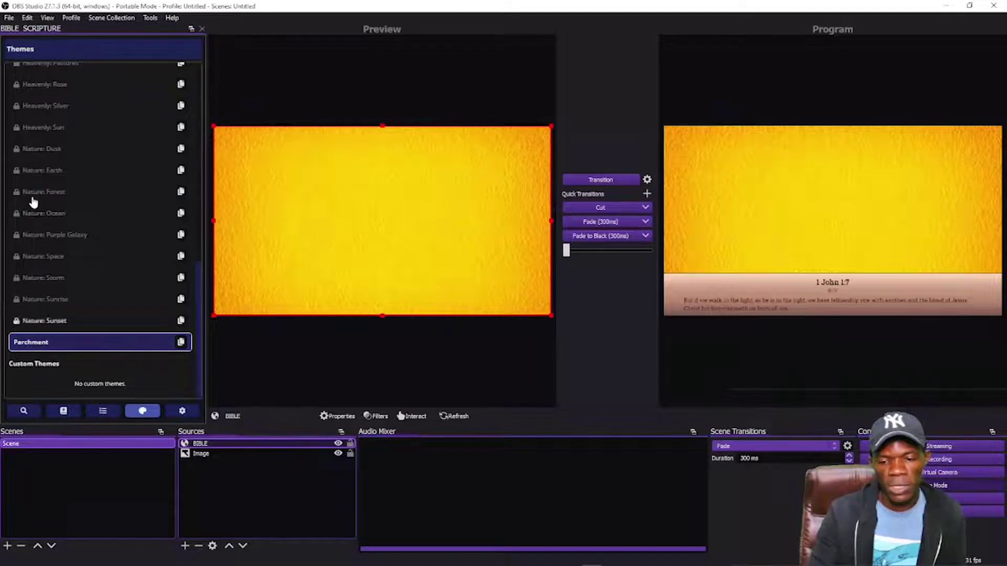
- Try the locked Heavenly: Sun, Nature: Sunrise and Nature: Ocean themes on the displayed verse
click(15, 84)
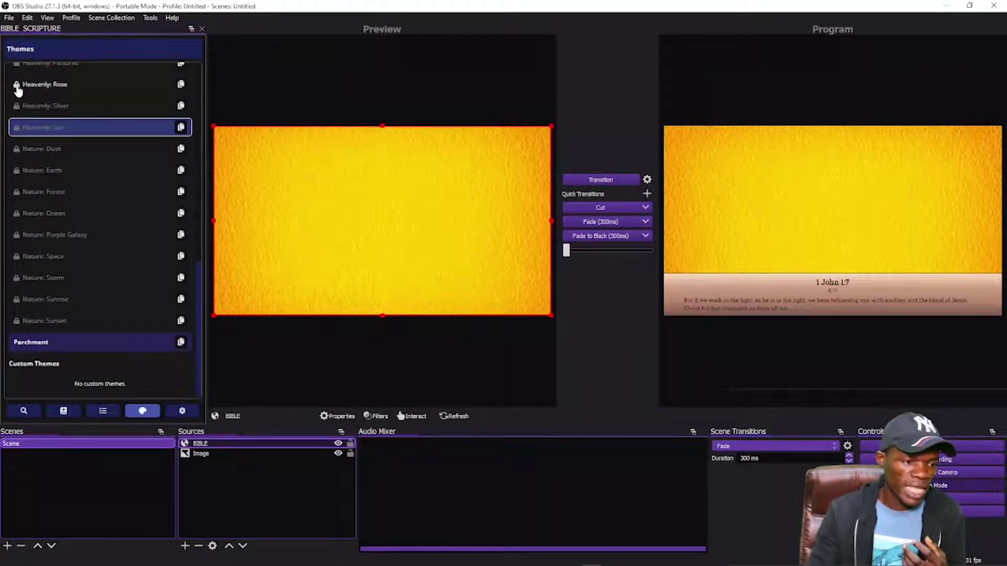
click(45, 131)
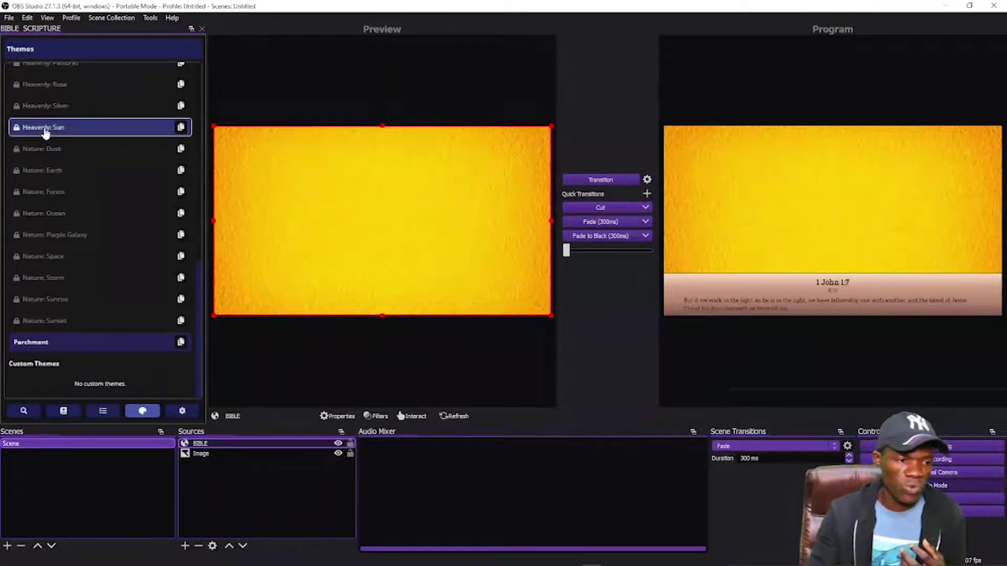
double_click(45, 131)
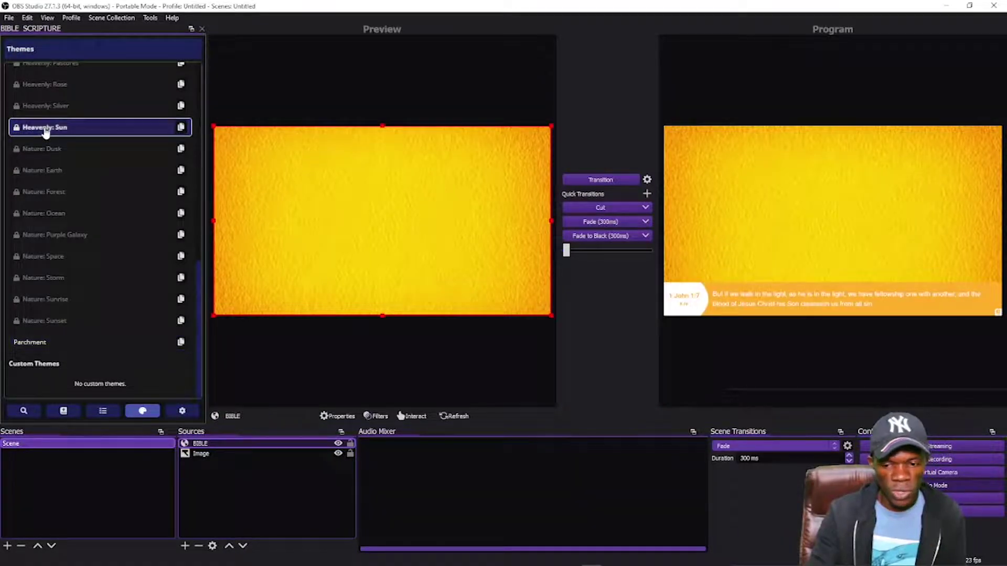
double_click(38, 300)
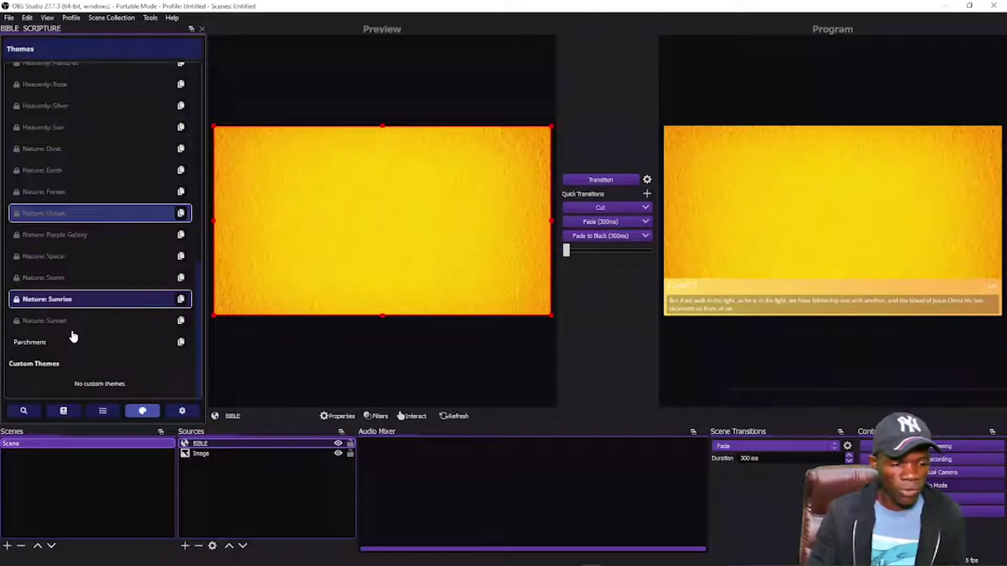
click(83, 213)
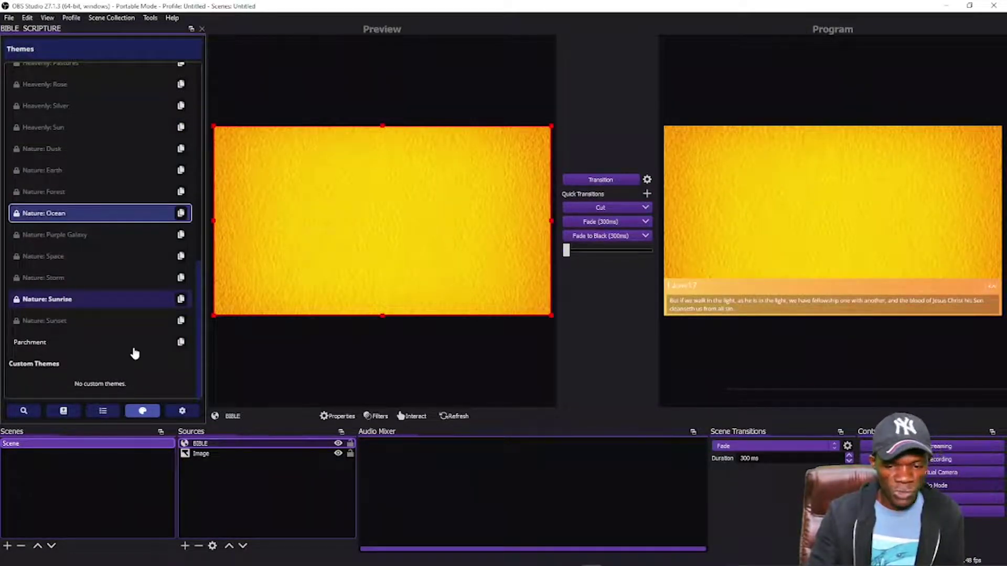
- Check the 1 John 2 passage in Bible mode and apply the Parchment theme to the displayed verse
click(63, 411)
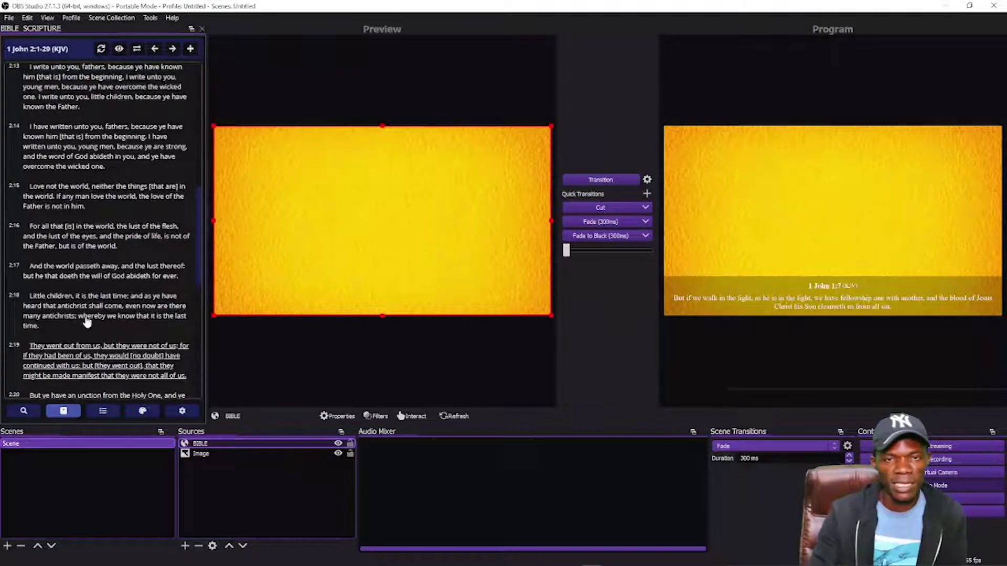
scroll(105, 304, down, 5)
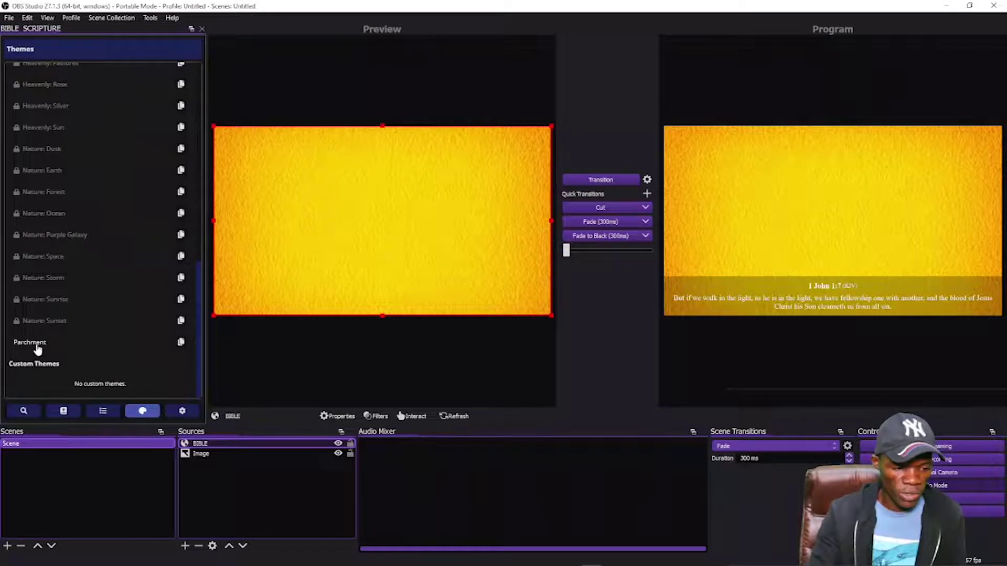
click(37, 346)
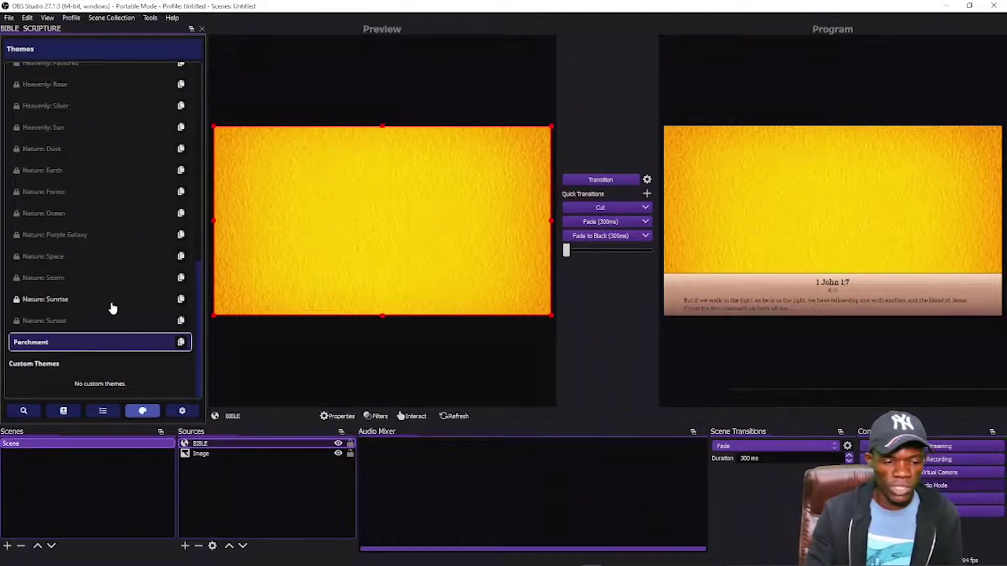
scroll(111, 310, up, 10)
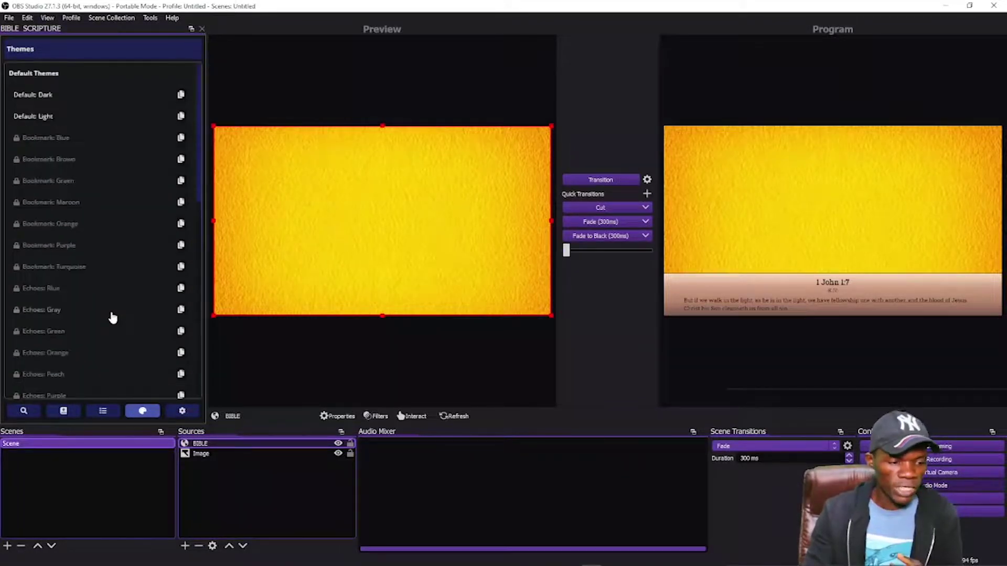
scroll(111, 314, down, 10)
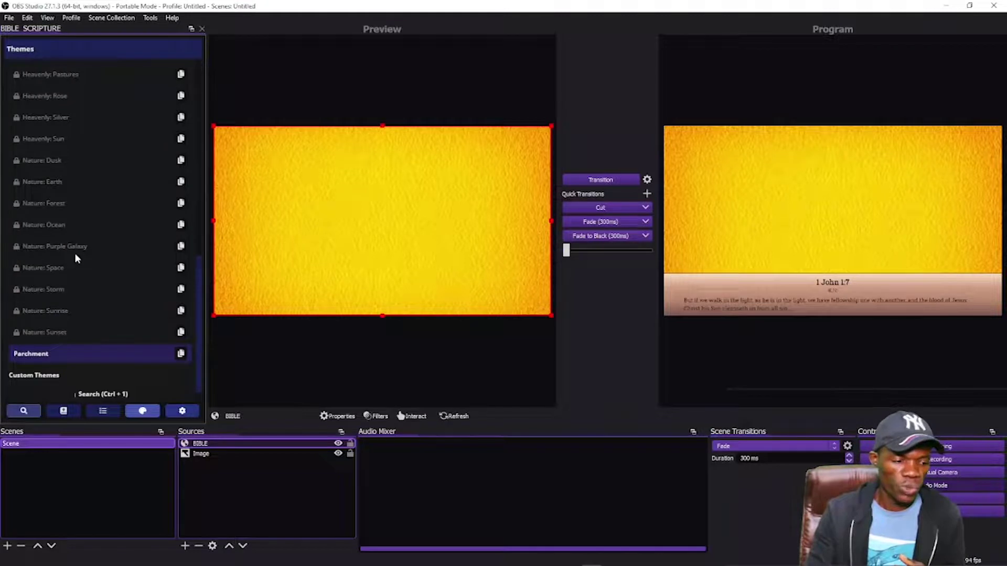
- Clear the 1 John 2 reference in the Bible query and browse the suggested books, including those matching "c"
key(ctrl+1)
click(53, 244)
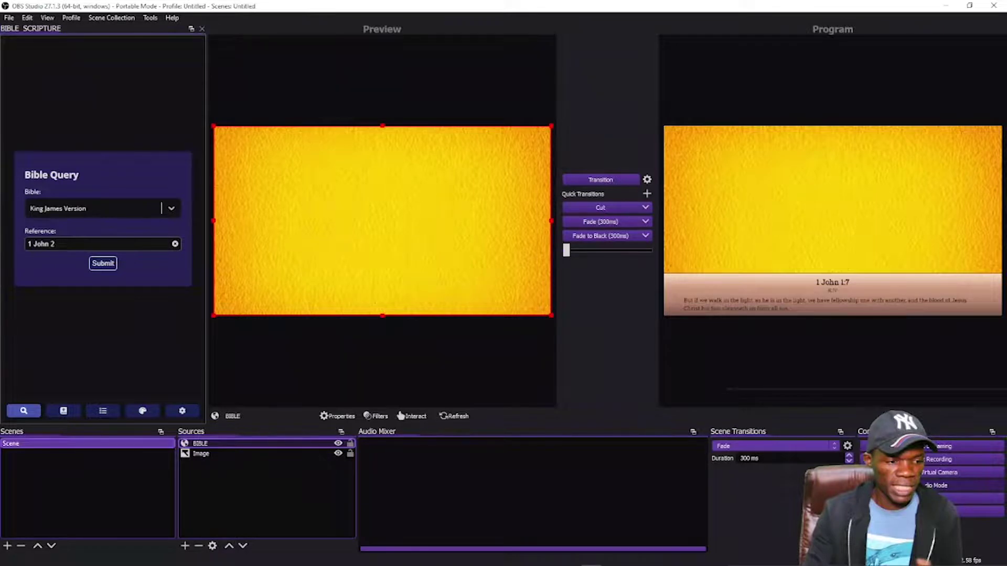
key(BackSpace)
key(BackSpace)
key(BackSpace)
key(BackSpace)
key(BackSpace)
key(BackSpace)
key(BackSpace)
key(BackSpace)
scroll(99, 293, down, 7)
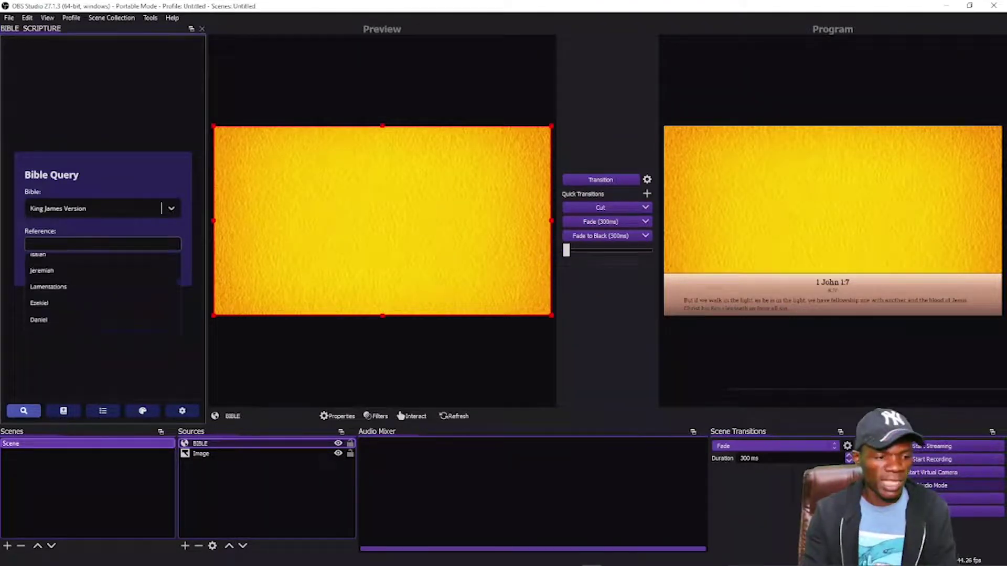
text(c)
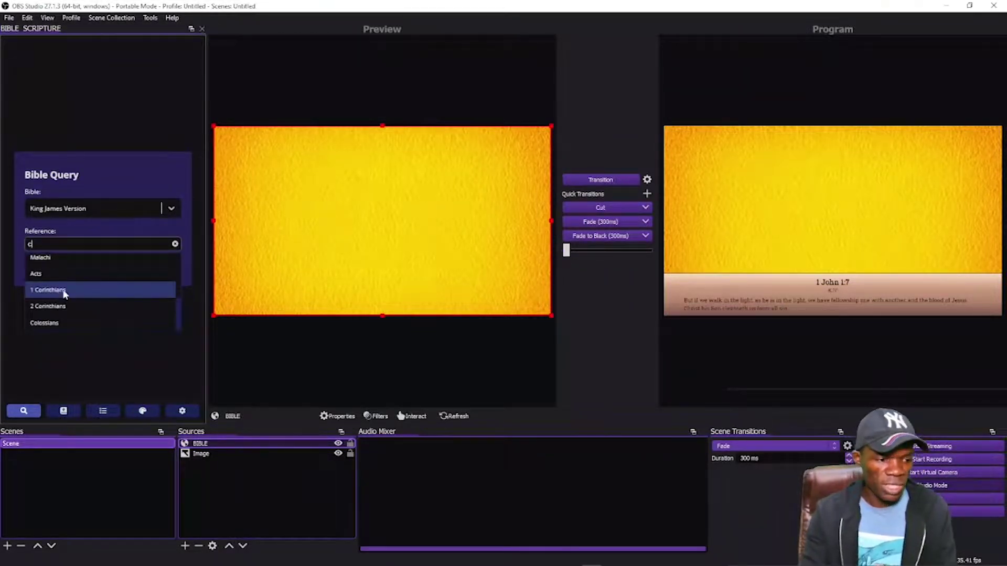
key(BackSpace)
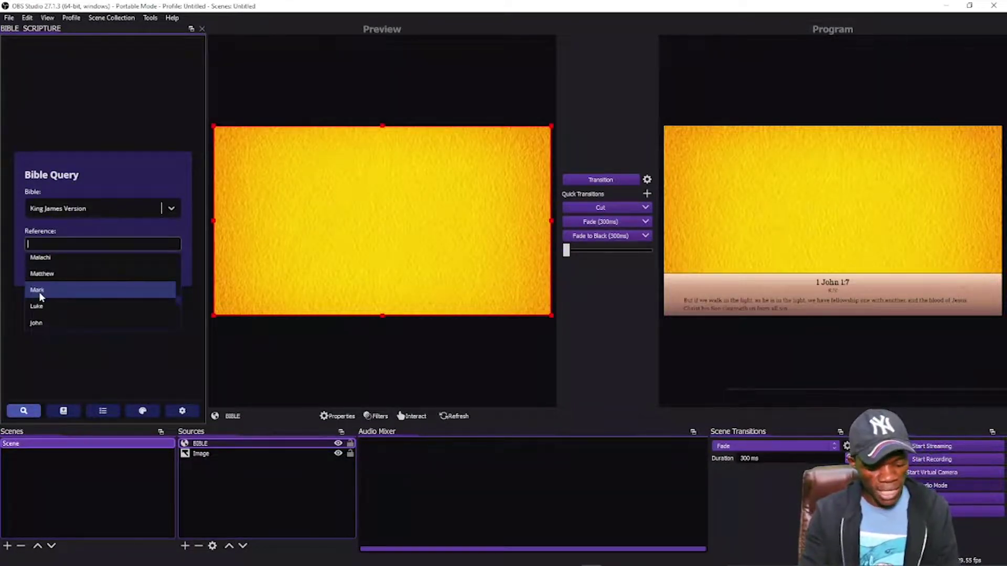
- Choose Matthew from the book suggestions and submit a query for Matthew 1 in the King James Version
text(m)
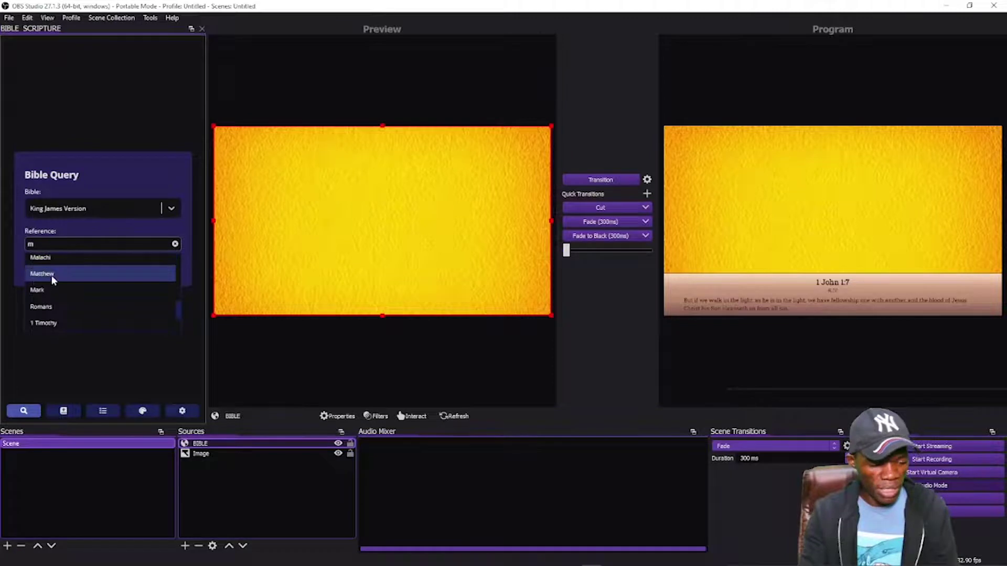
click(50, 274)
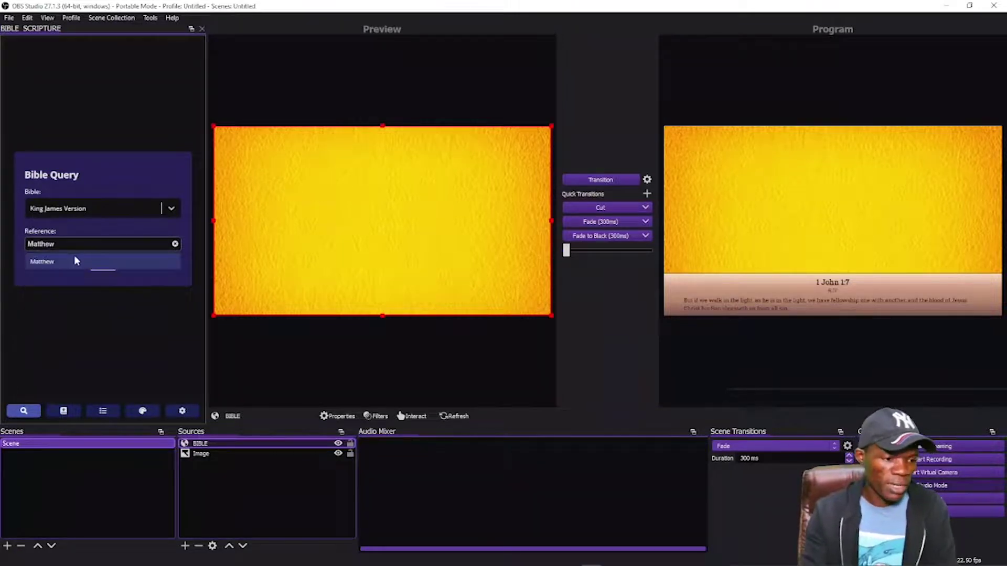
text(1)
click(101, 264)
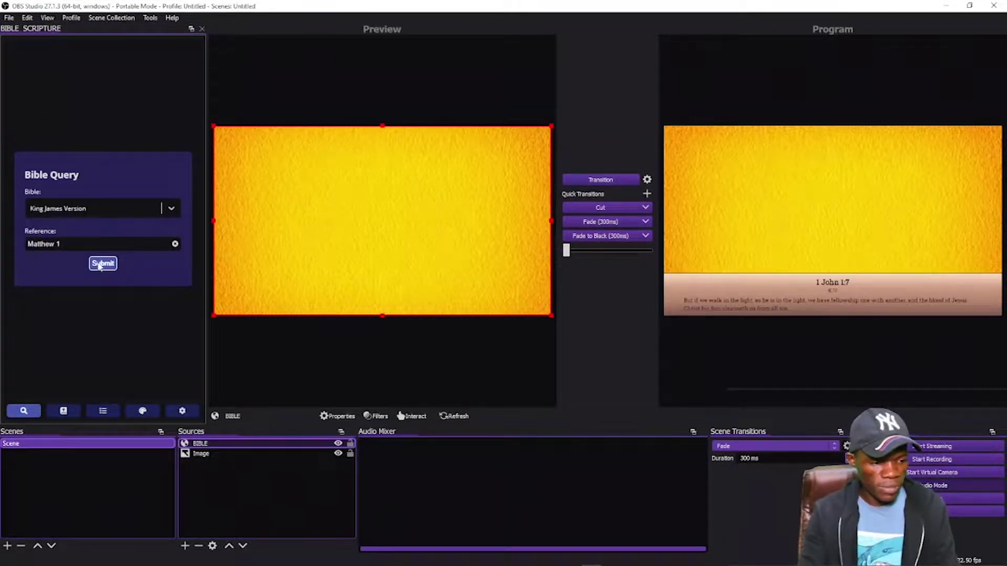
click(102, 264)
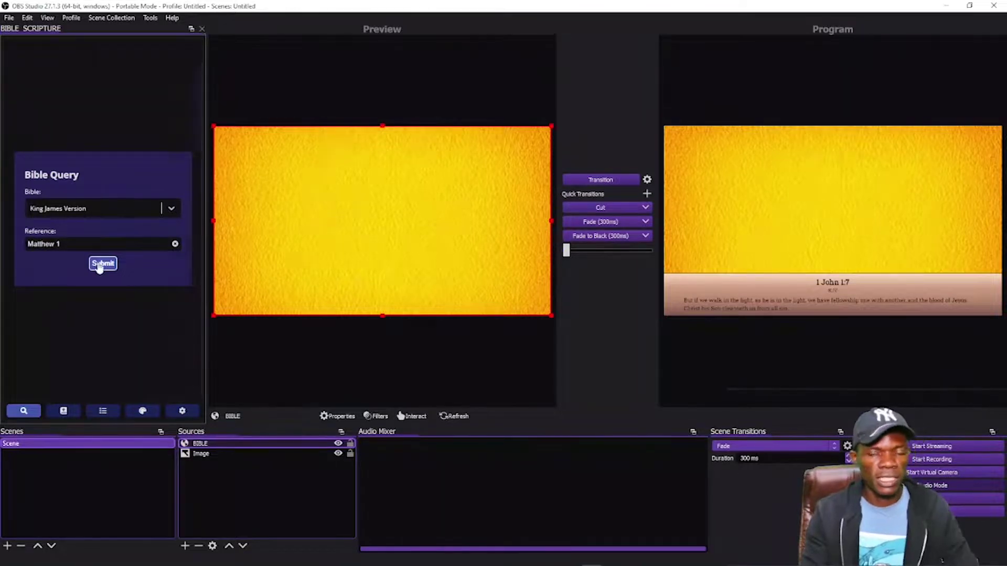